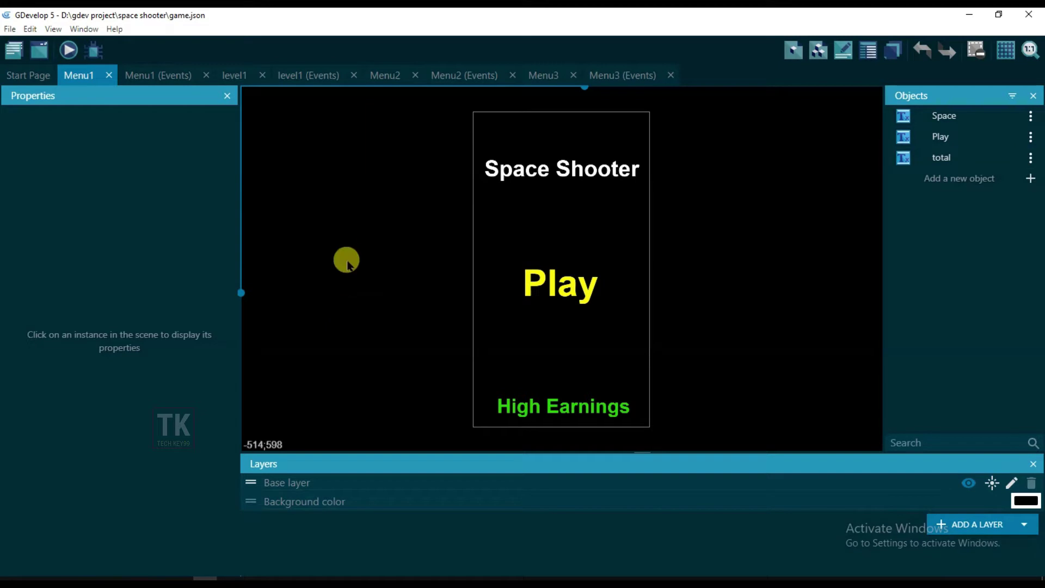
# Step: Export the Space Shooter project for Android and build the APK package
pyautogui.click(10, 28)
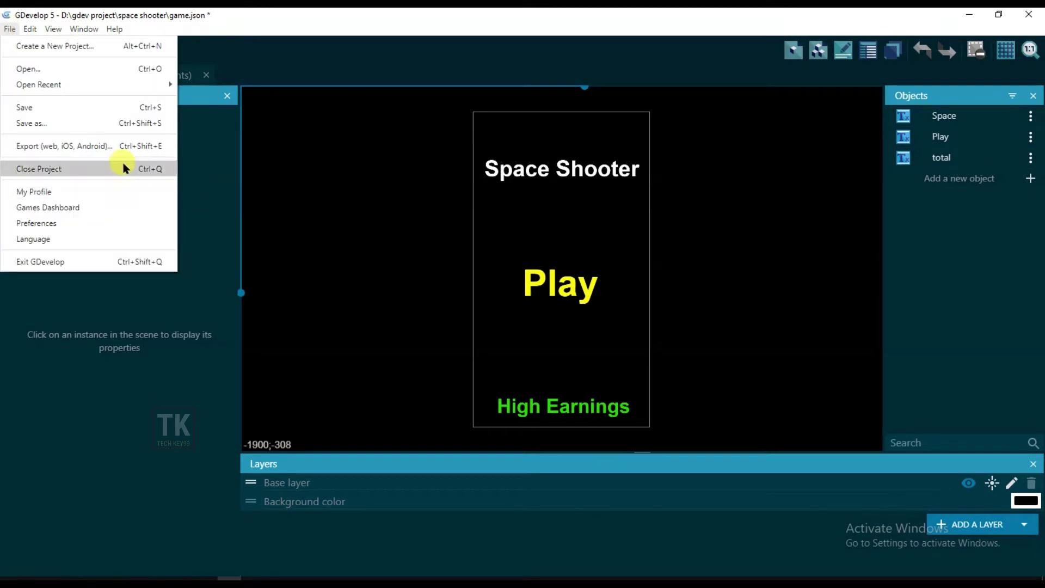
pyautogui.click(87, 149)
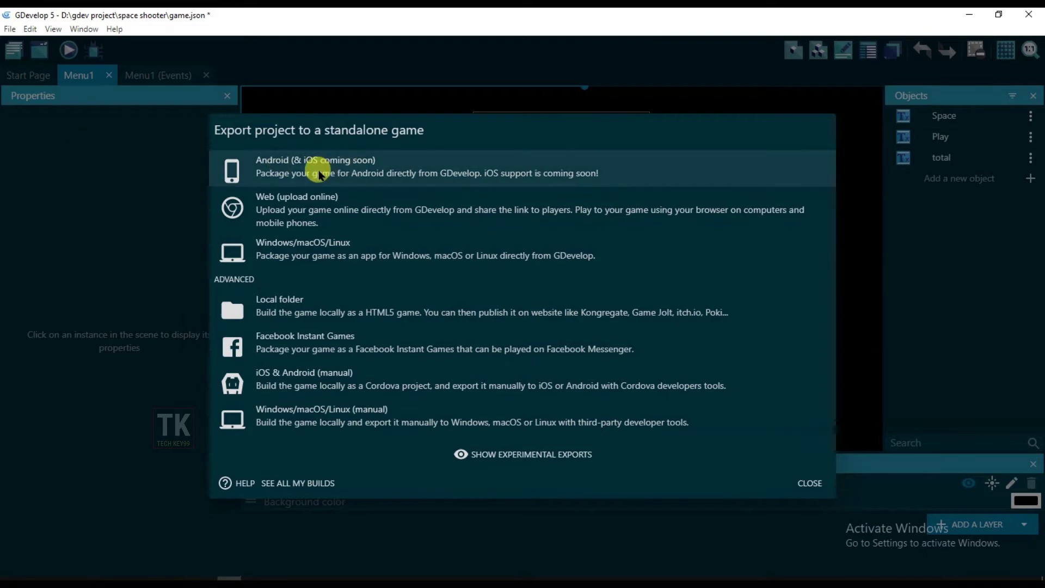
pyautogui.click(322, 173)
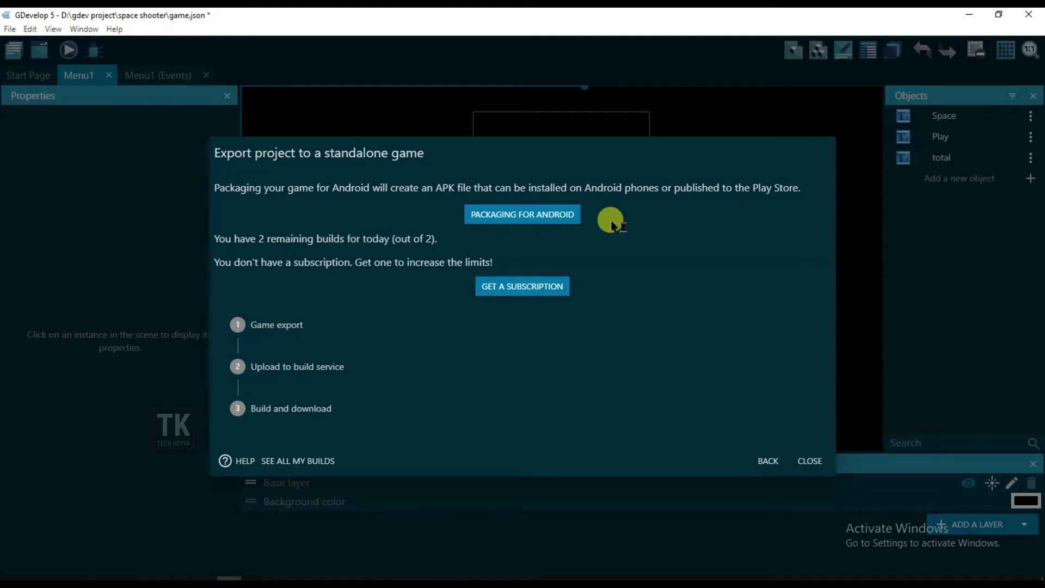
pyautogui.click(546, 220)
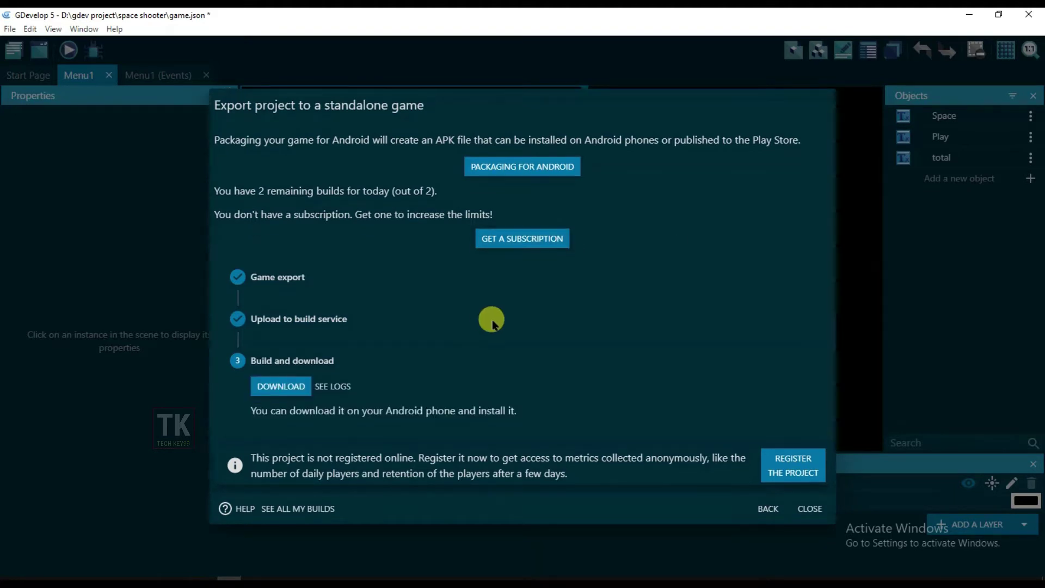
# Step: Download the finished game.apk and close the export dialog
pyautogui.click(282, 387)
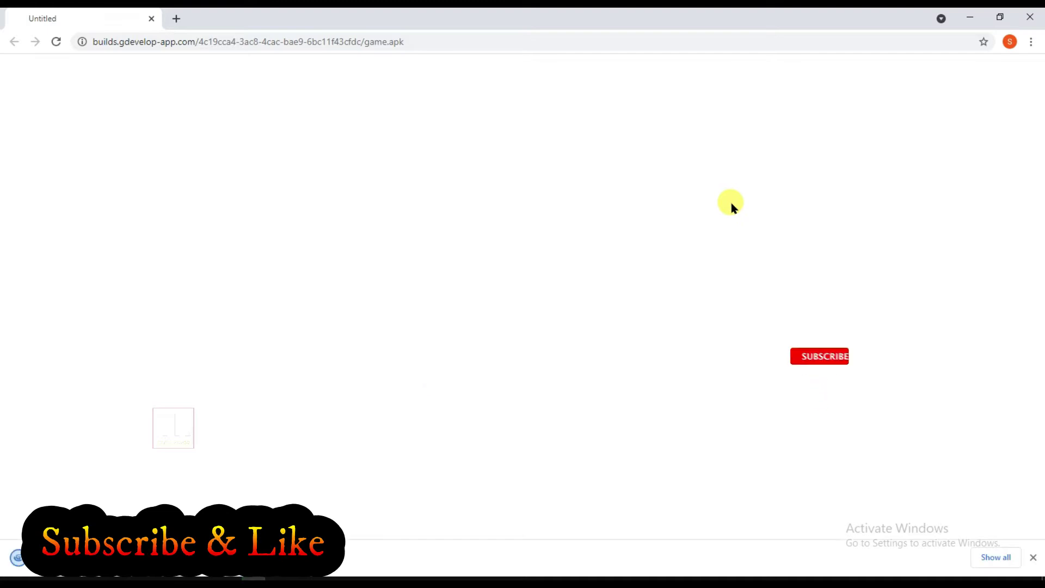
pyautogui.click(998, 559)
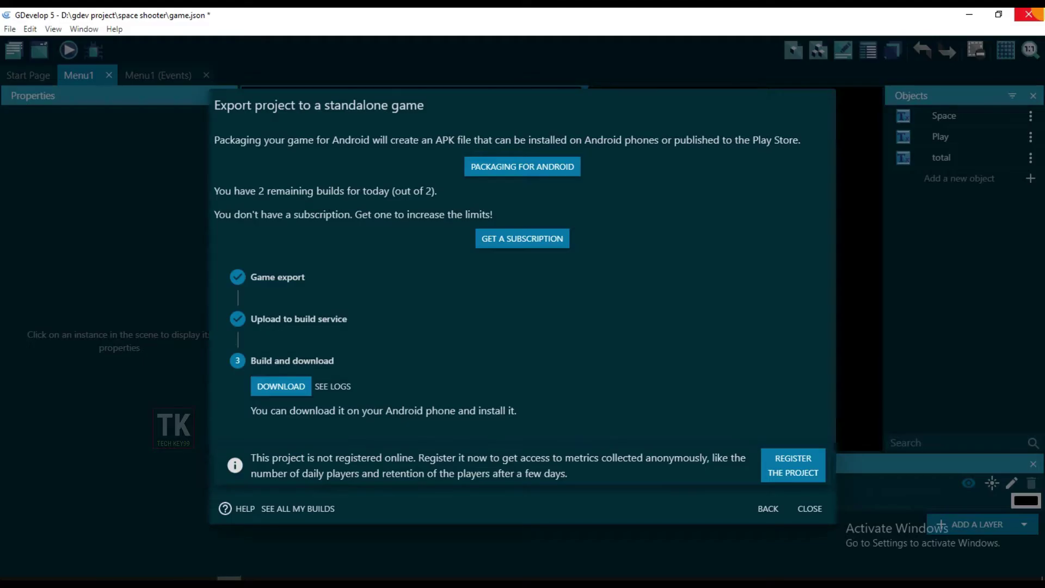
pyautogui.click(811, 510)
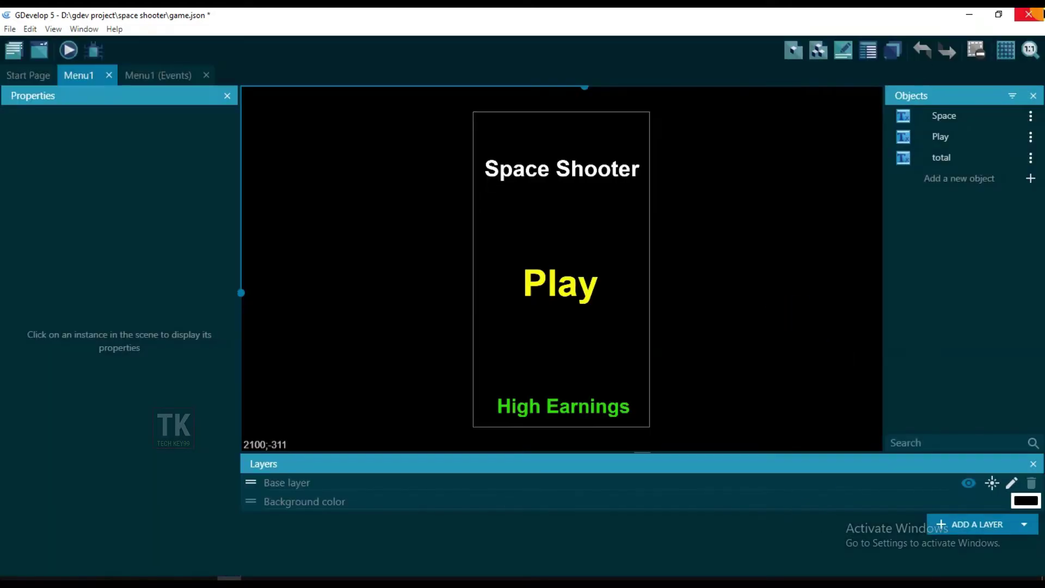
# Step: Save the Space Shooter project and quit GDevelop
pyautogui.click(1029, 13)
pyautogui.click(606, 303)
pyautogui.click(10, 29)
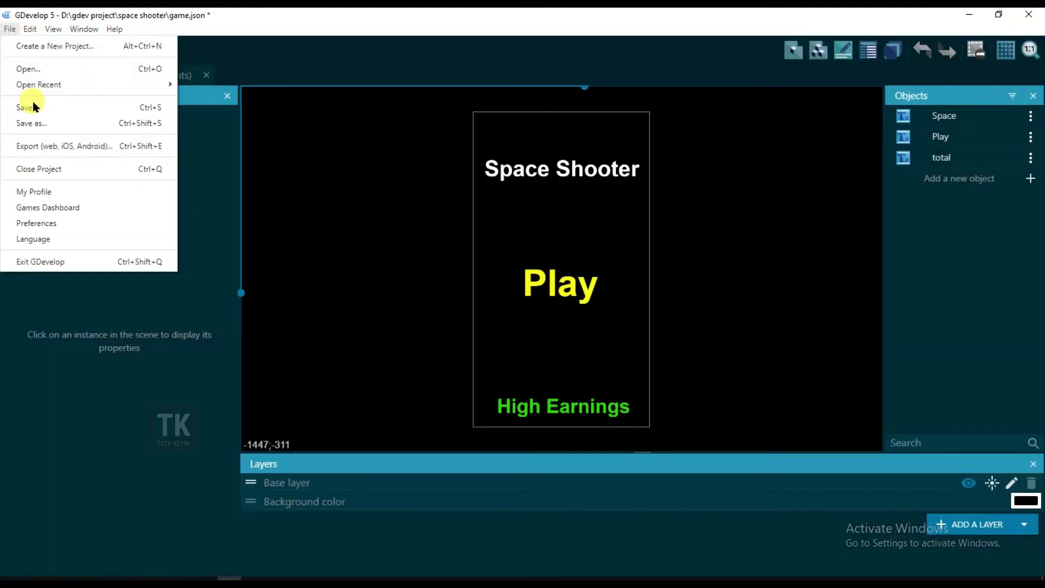
pyautogui.click(40, 111)
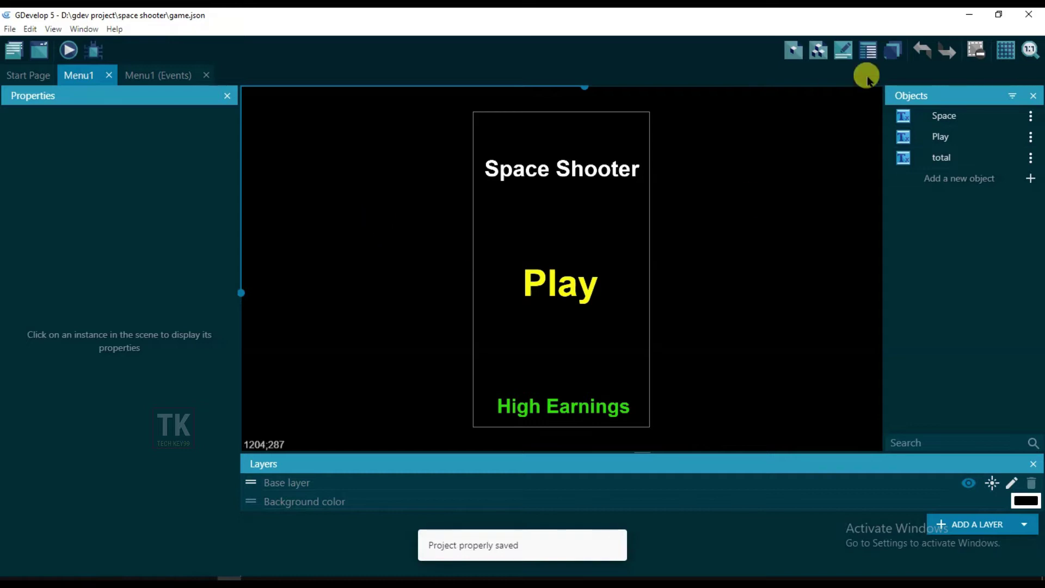
pyautogui.click(1029, 13)
pyautogui.click(572, 295)
# Step: Rename the downloaded game file in Downloads to 'space shooter'
pyautogui.rightClick(283, 134)
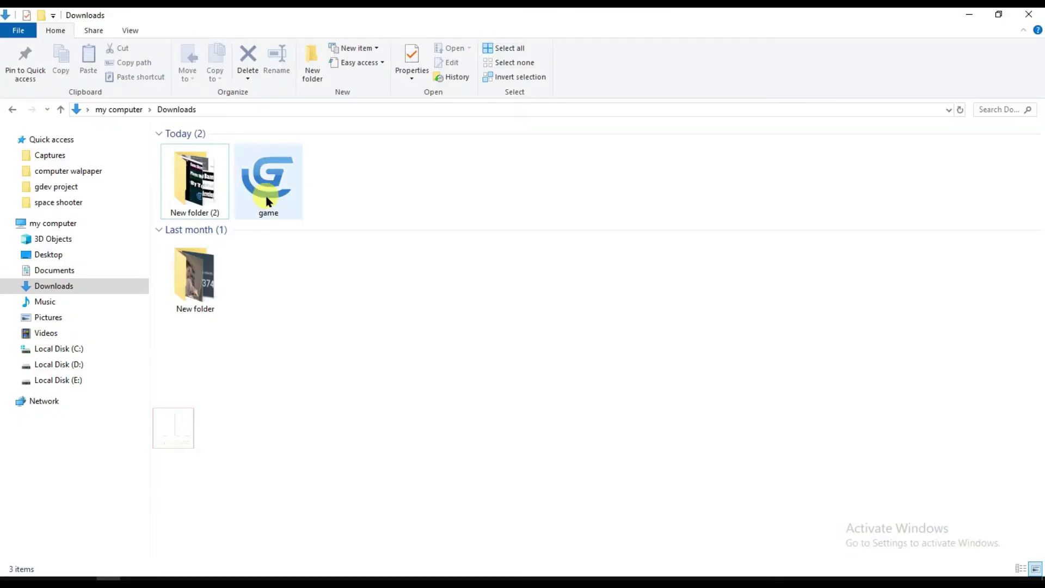
pyautogui.doubleClick(265, 170)
pyautogui.rightClick(265, 169)
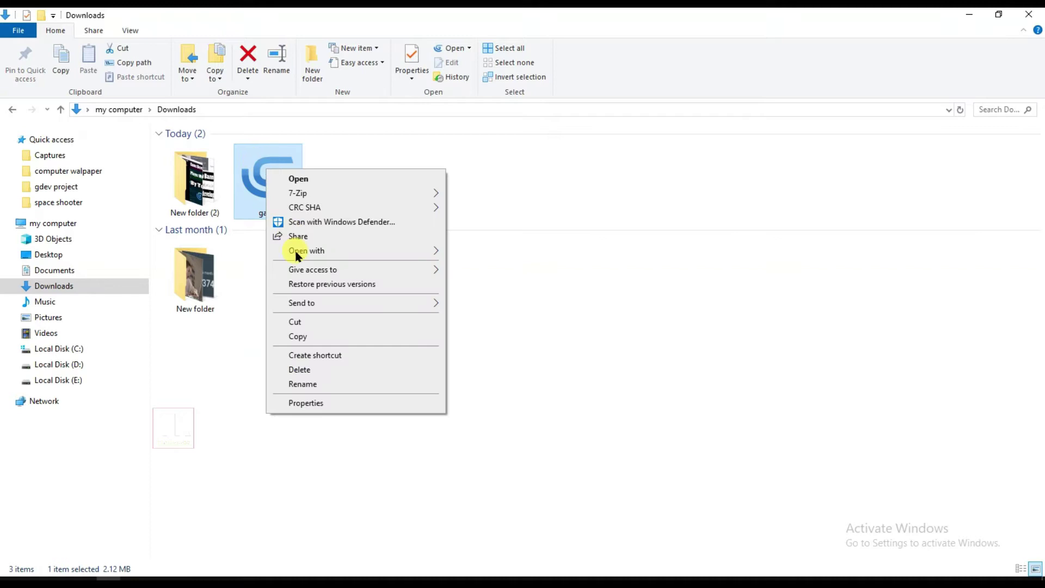
pyautogui.click(319, 381)
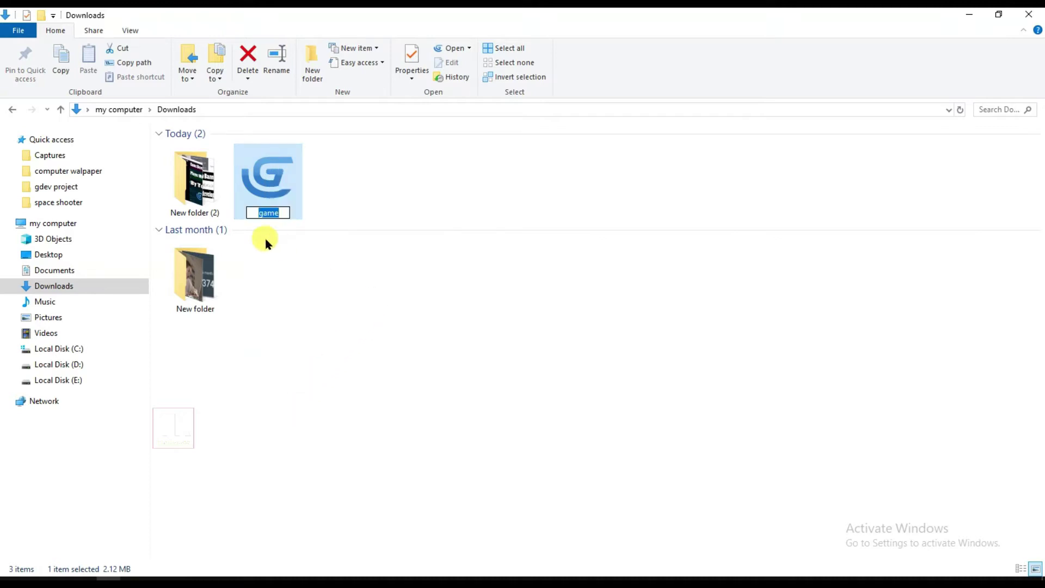
pyautogui.write('space')
pyautogui.write(' s')
pyautogui.write('hooter')
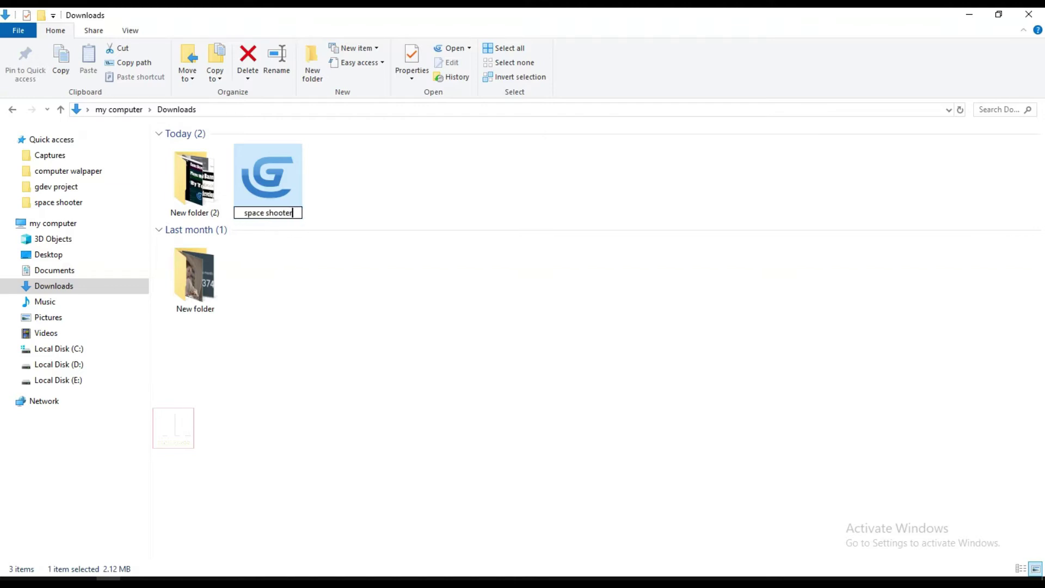
pyautogui.click(402, 314)
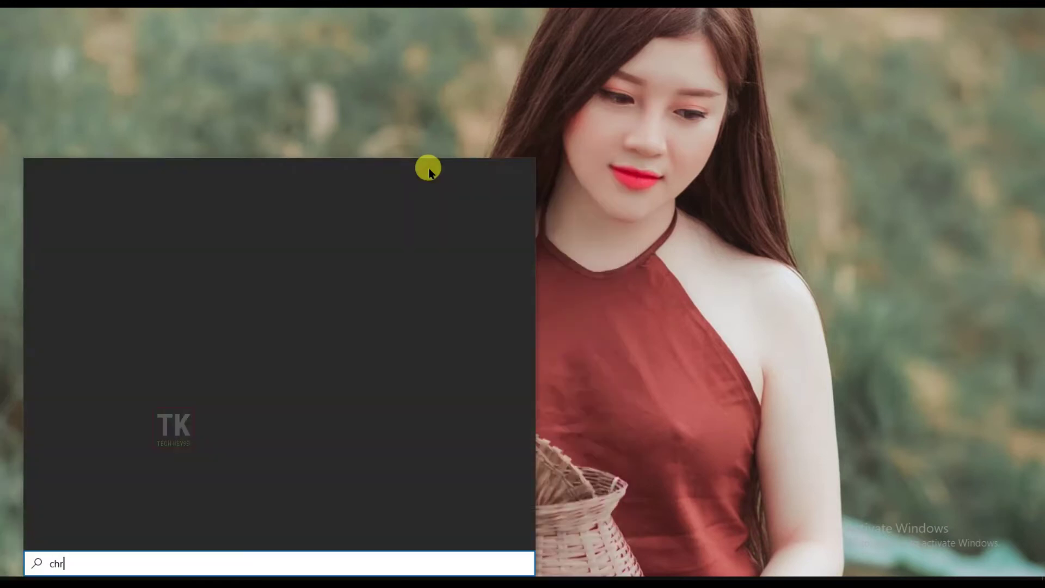
pyautogui.write('om')
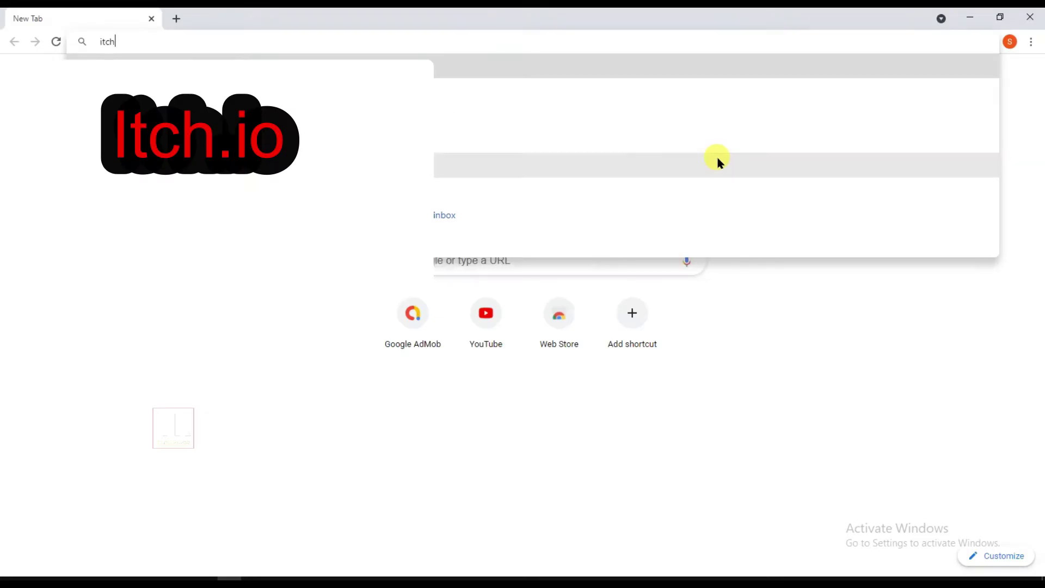
pyautogui.write('io')
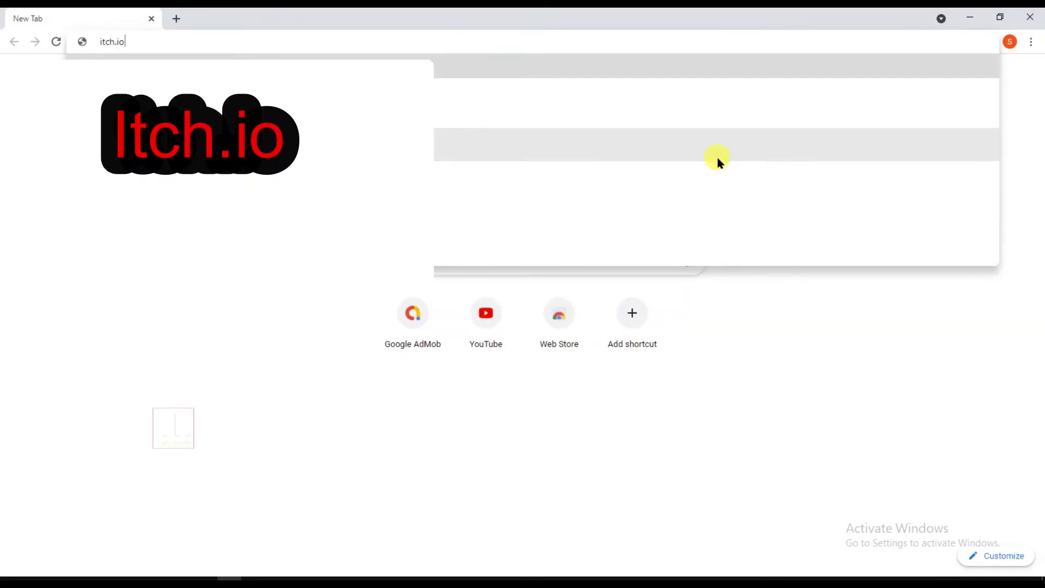
# Step: Go to the itch.io website in Chrome
pyautogui.press('Return')
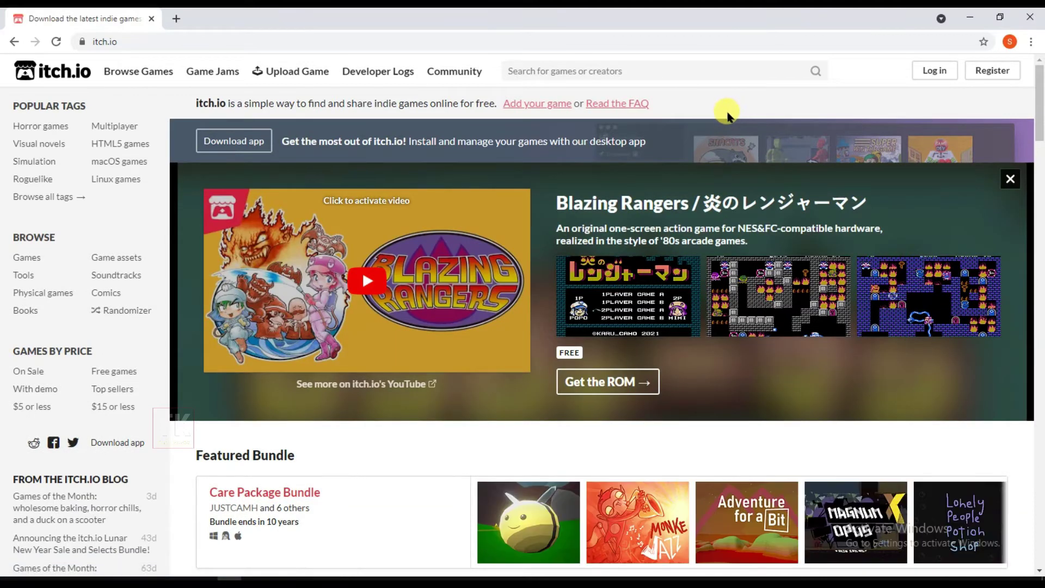
pyautogui.scroll(-1, 575, 273)
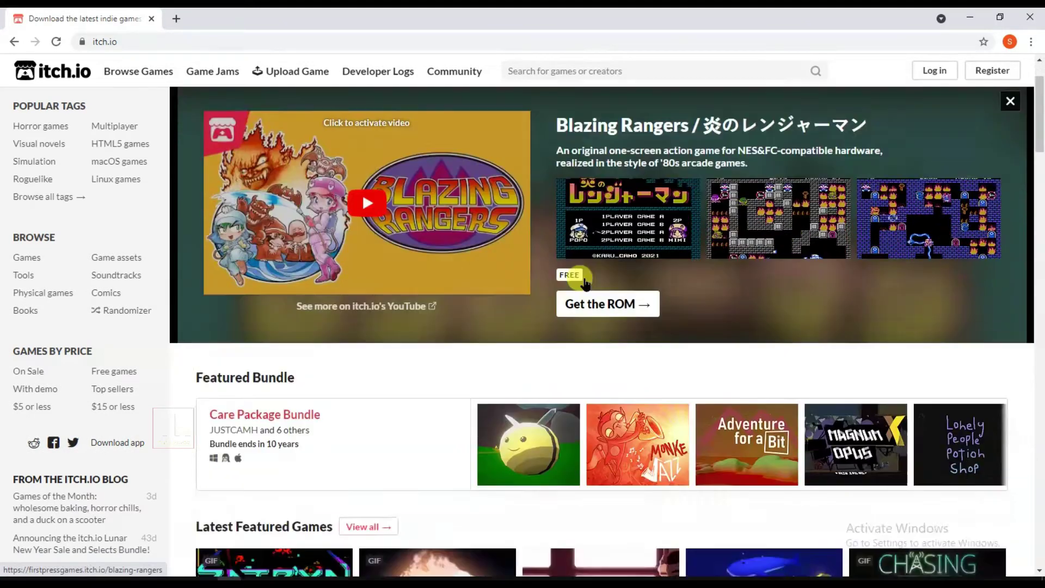
pyautogui.scroll(-1, 581, 276)
pyautogui.scroll(-2, 564, 236)
pyautogui.scroll(-1, 554, 191)
pyautogui.scroll(-1, 555, 190)
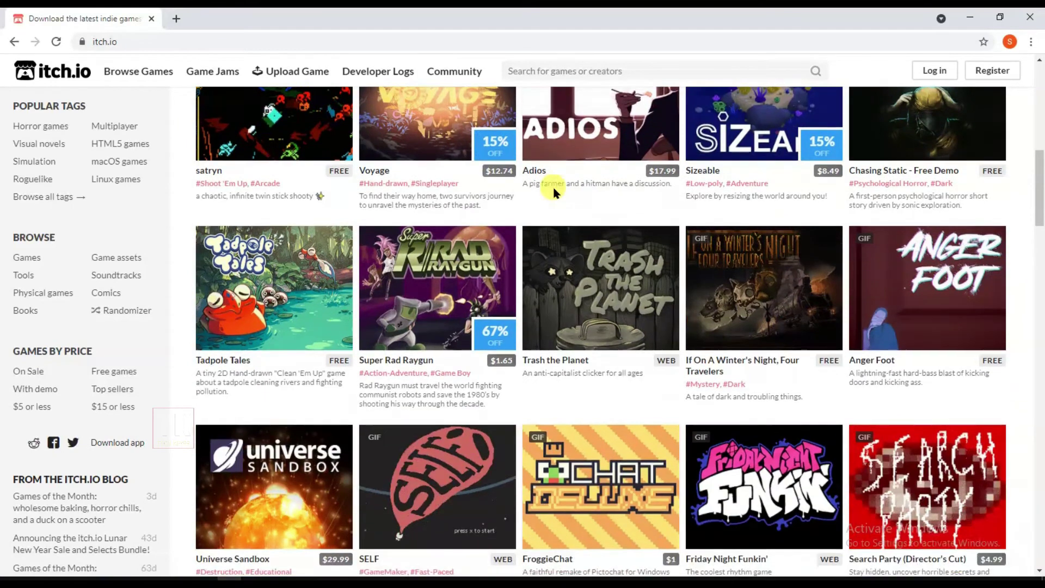
pyautogui.scroll(-2, 572, 262)
pyautogui.scroll(-2, 596, 326)
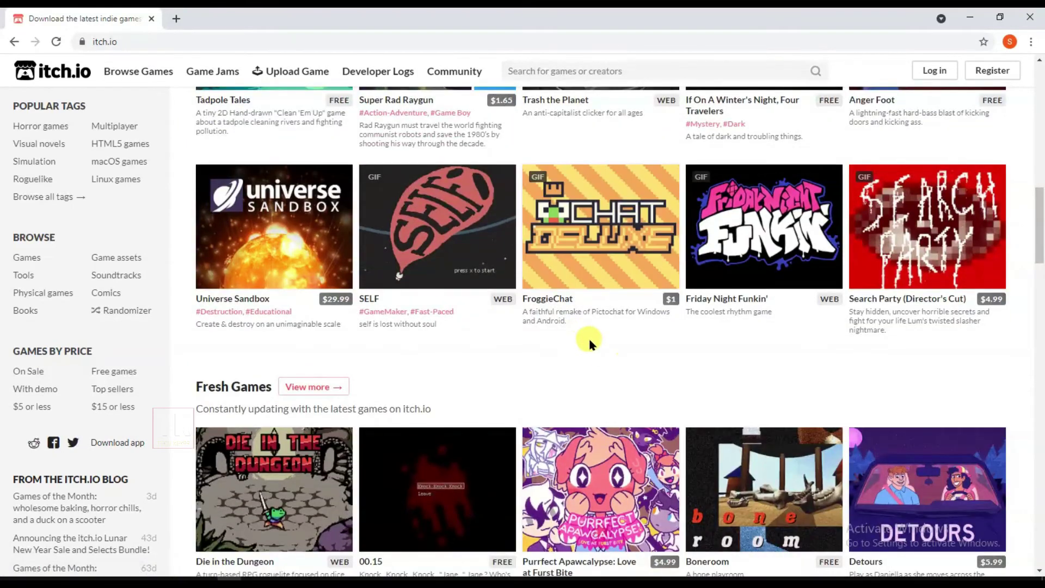
pyautogui.scroll(1, 589, 339)
pyautogui.scroll(1, 590, 330)
pyautogui.scroll(1, 605, 221)
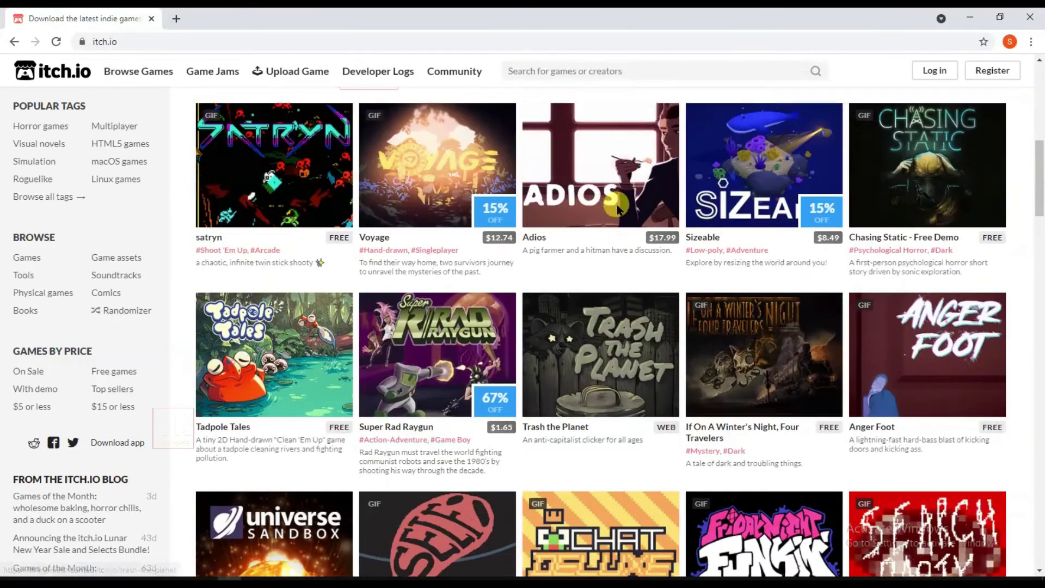
pyautogui.scroll(5, 583, 193)
pyautogui.scroll(-1, 735, 310)
pyautogui.scroll(-4, 739, 307)
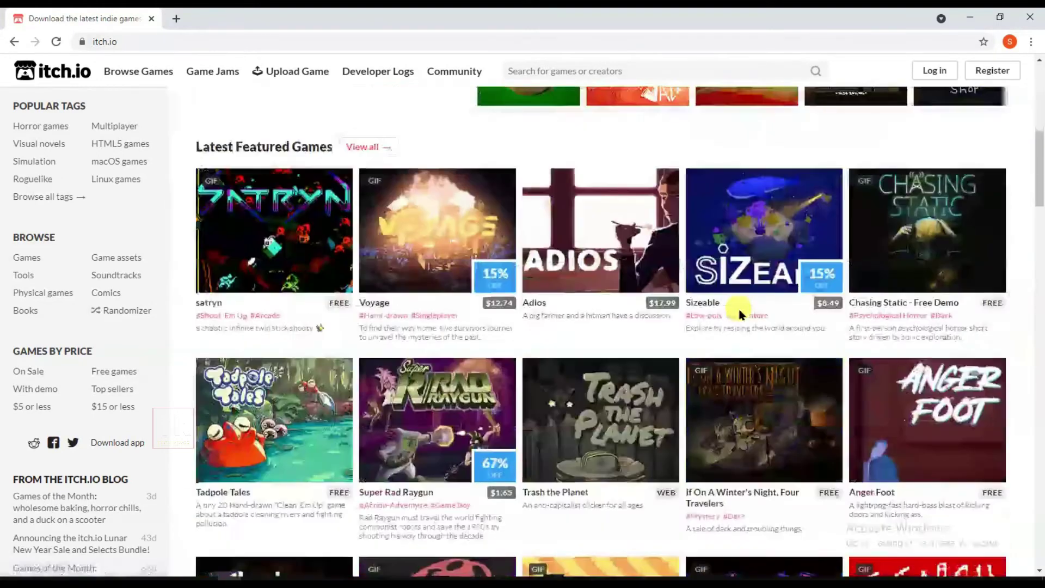
pyautogui.scroll(-5, 738, 306)
pyautogui.scroll(6, 737, 308)
pyautogui.scroll(5, 737, 313)
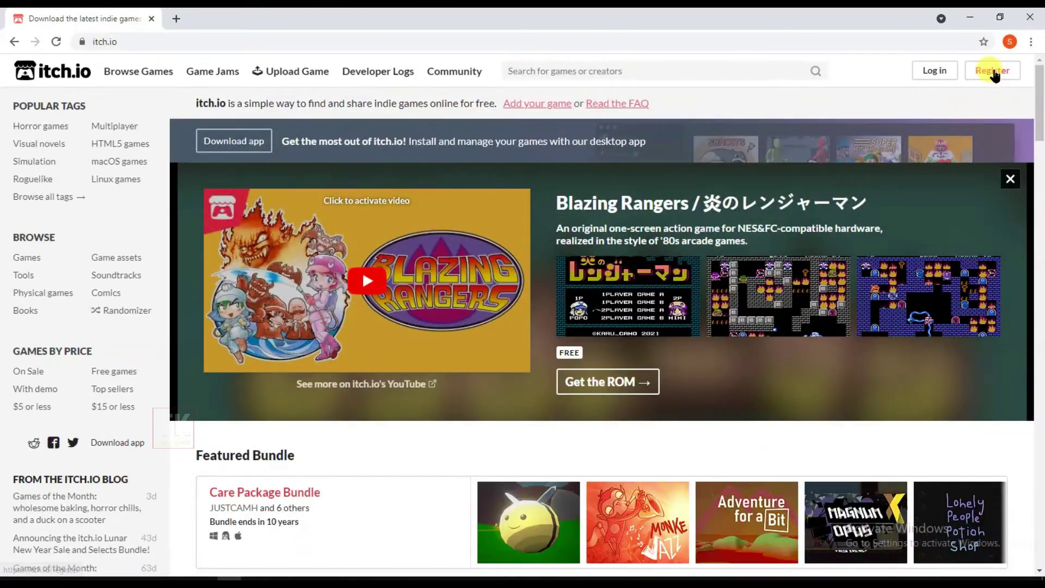
# Step: Open the itch.io registration form and fill in both matching password fields
pyautogui.click(993, 74)
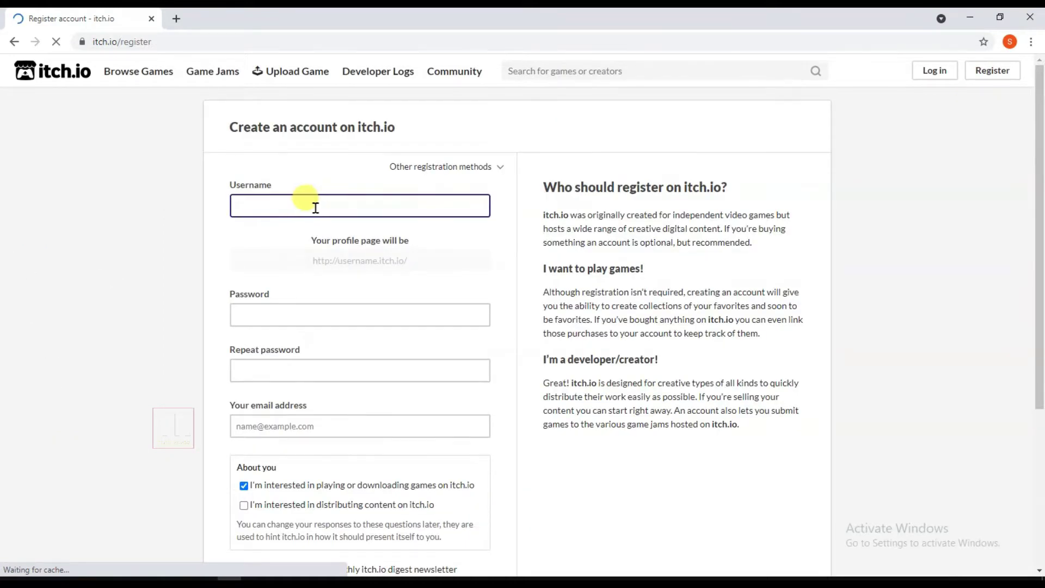
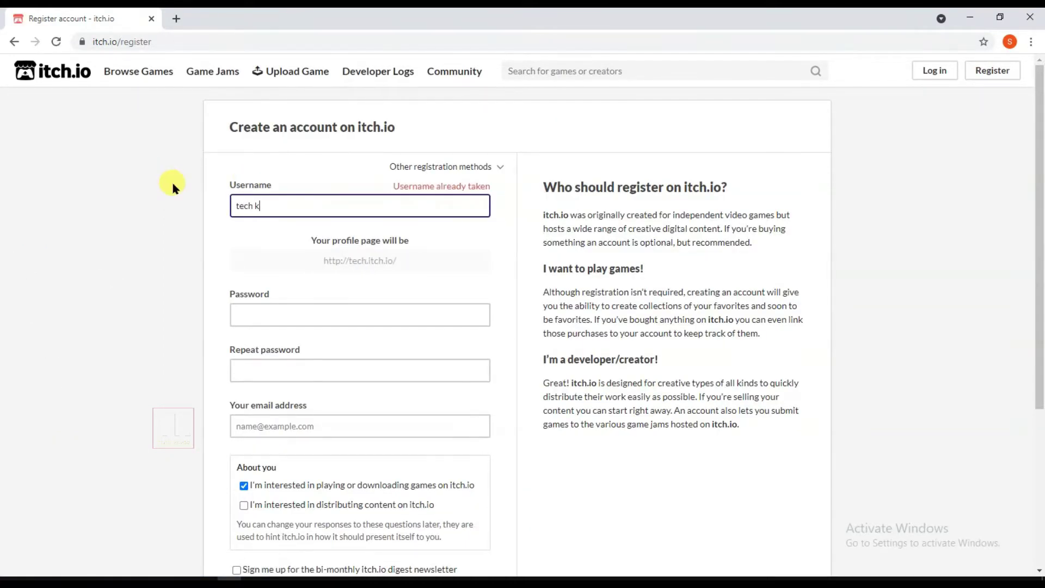
pyautogui.scroll(-1, 177, 184)
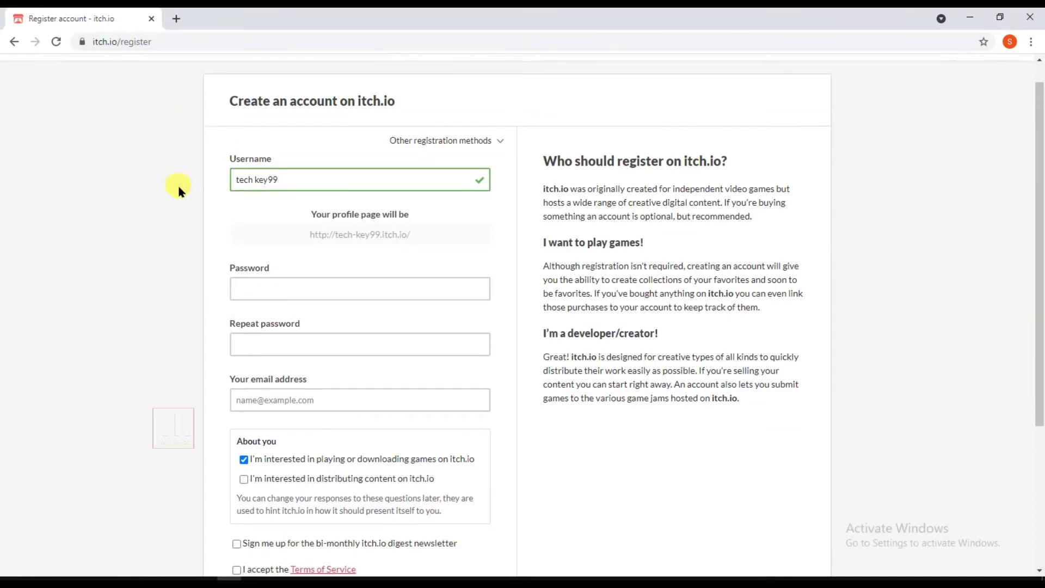
pyautogui.scroll(-1, 178, 187)
pyautogui.scroll(-1, 176, 179)
pyautogui.click(274, 181)
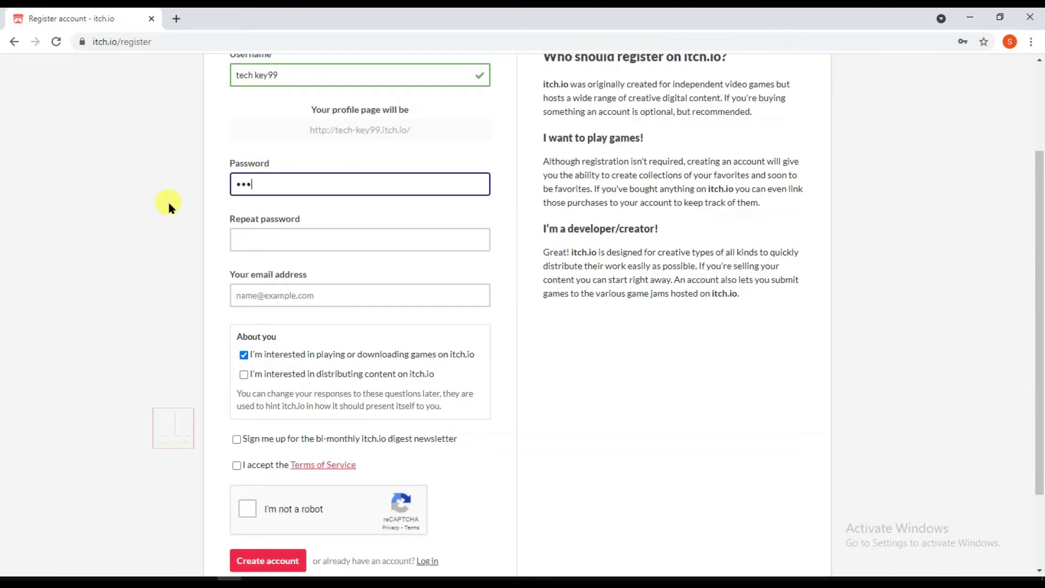
pyautogui.click(300, 242)
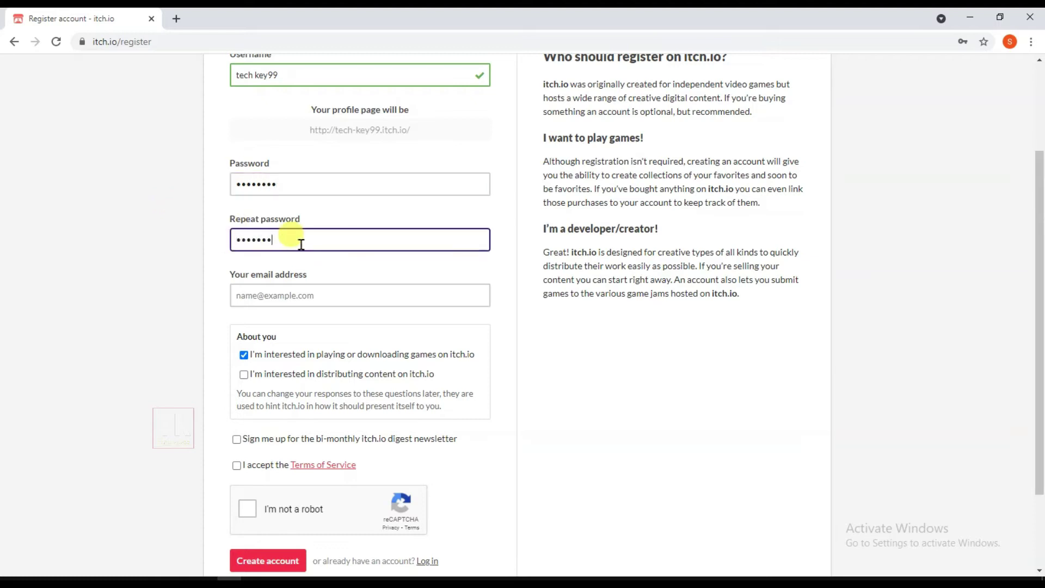
pyautogui.click(310, 184)
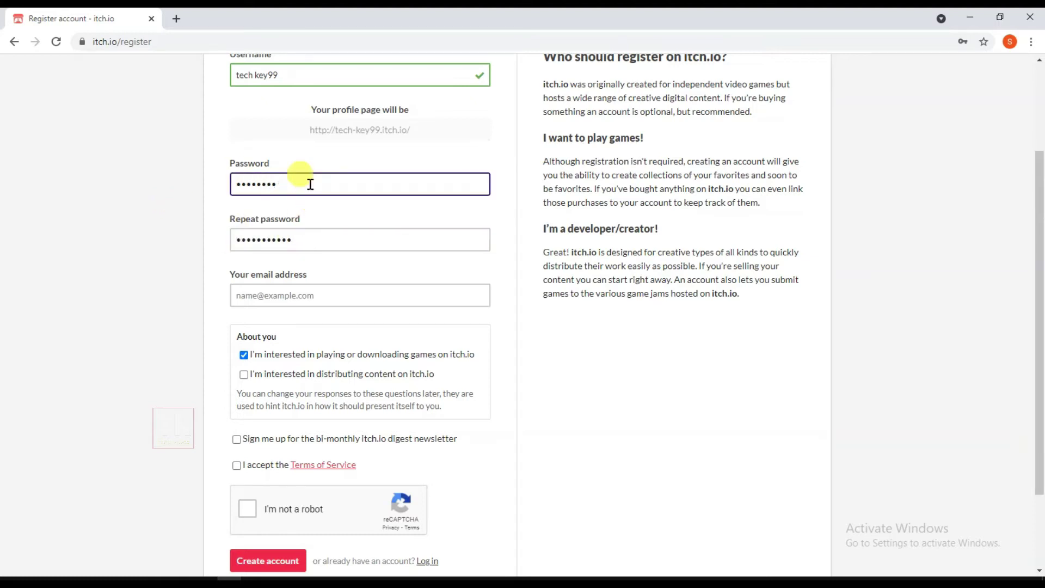
pyautogui.click(324, 292)
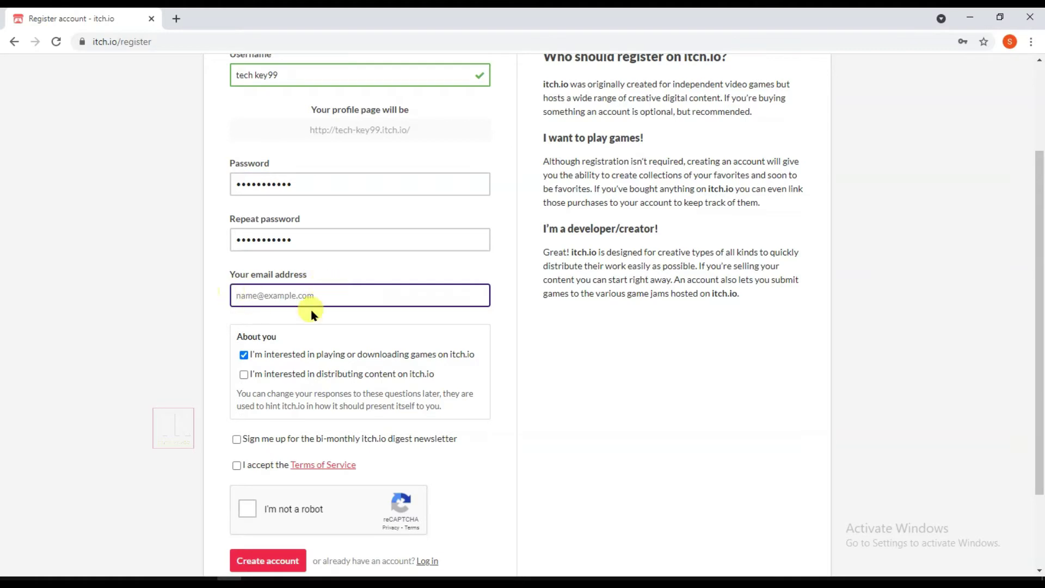
pyautogui.scroll(-2, 170, 306)
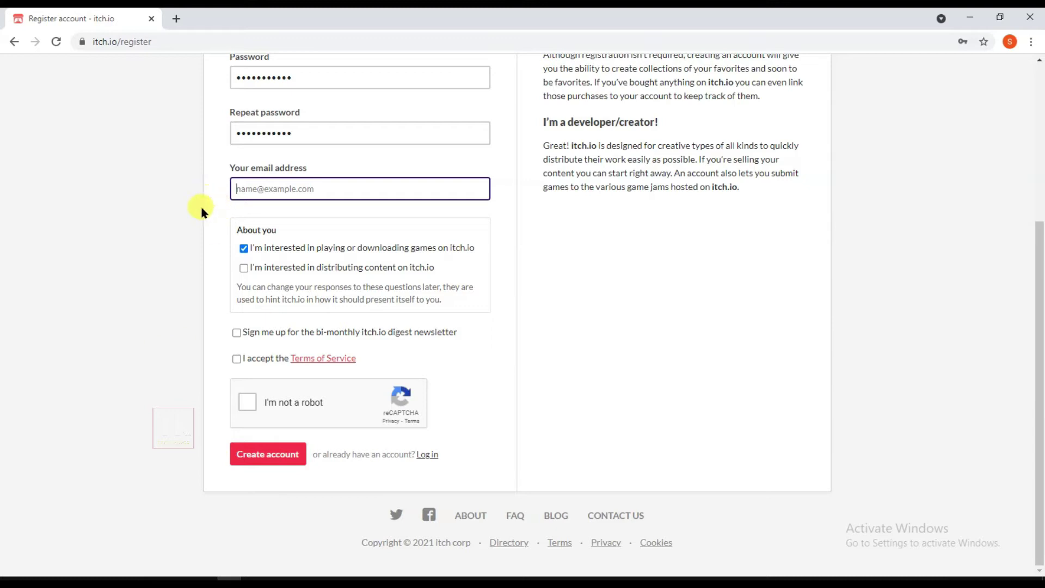
pyautogui.scroll(3, 201, 210)
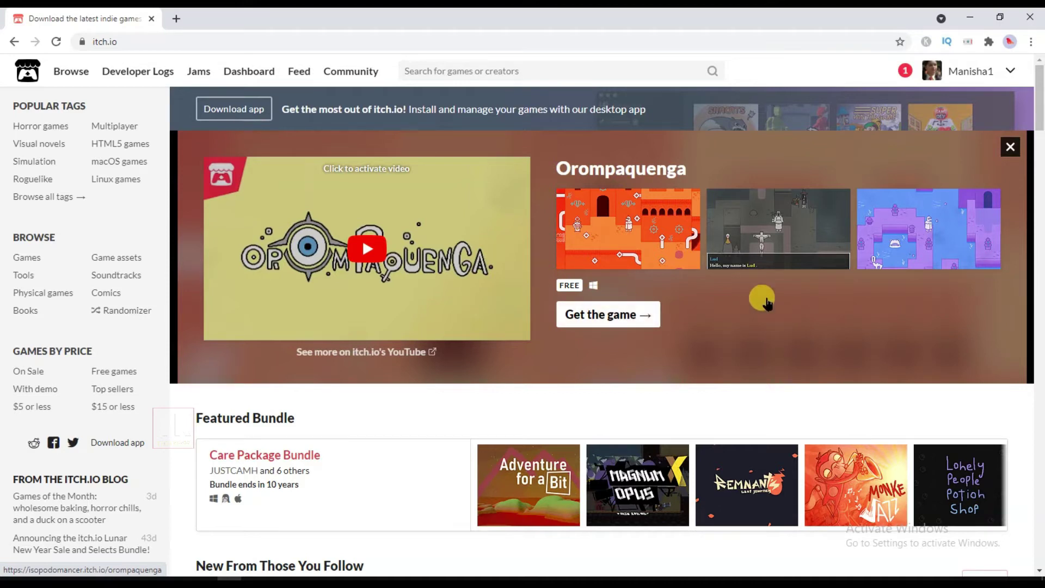
pyautogui.scroll(-1, 696, 341)
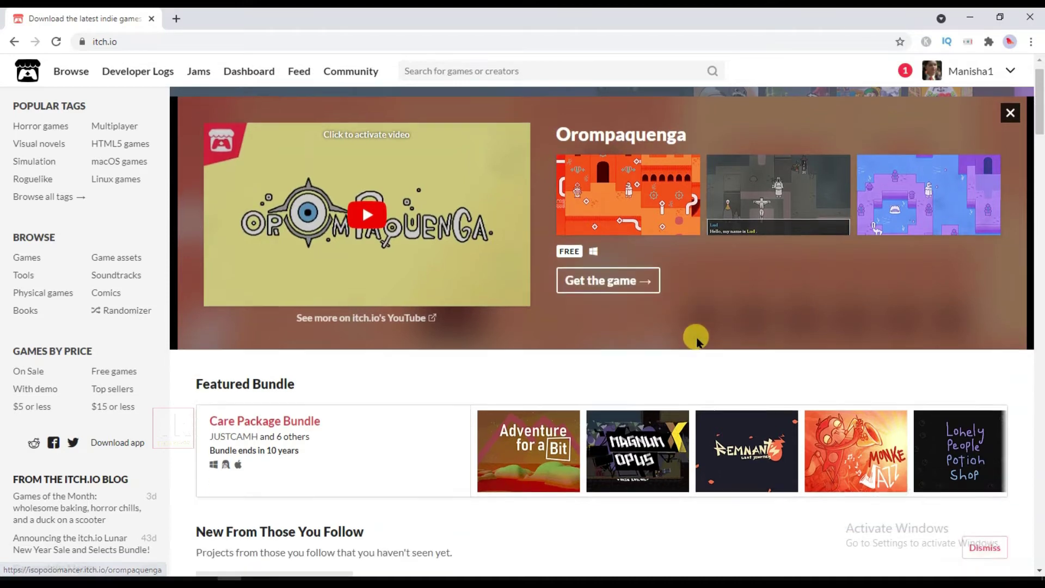
pyautogui.scroll(-2, 696, 342)
# Step: Start a new itch.io project titled Space Shooter with tagline 'best Space Shooter Earning Game'
pyautogui.click(246, 71)
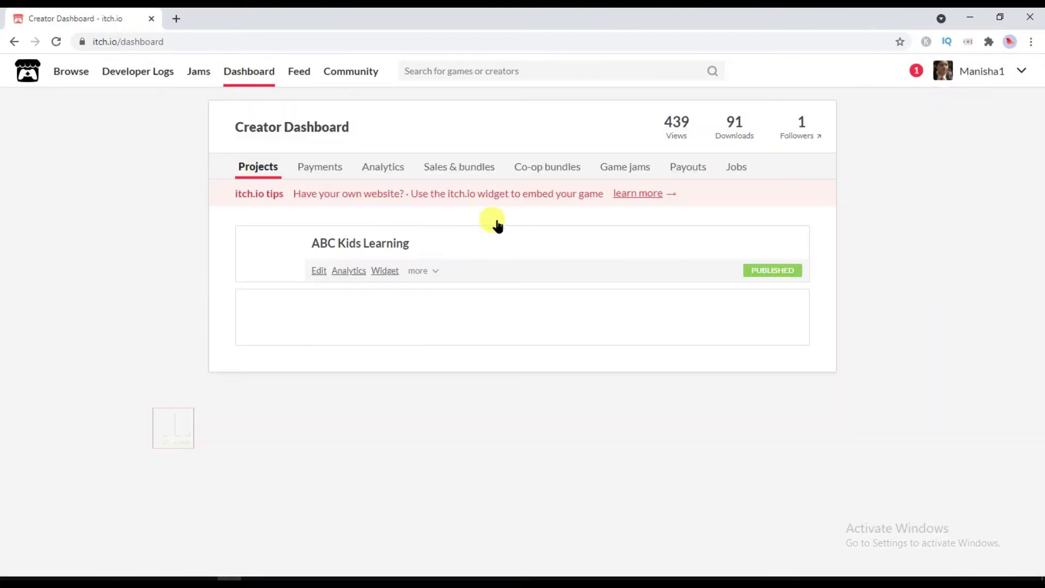
pyautogui.click(1011, 73)
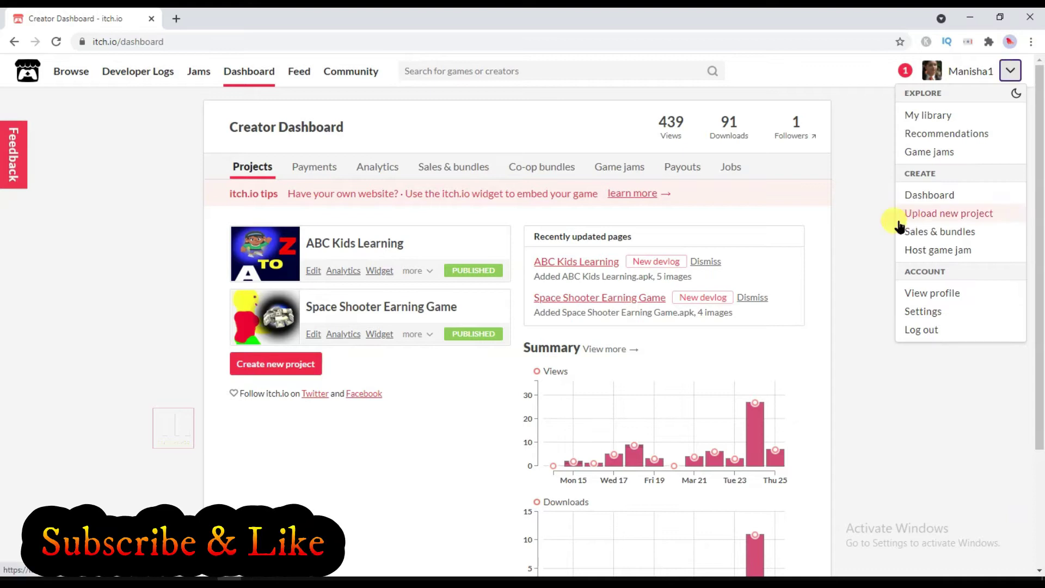
pyautogui.click(987, 214)
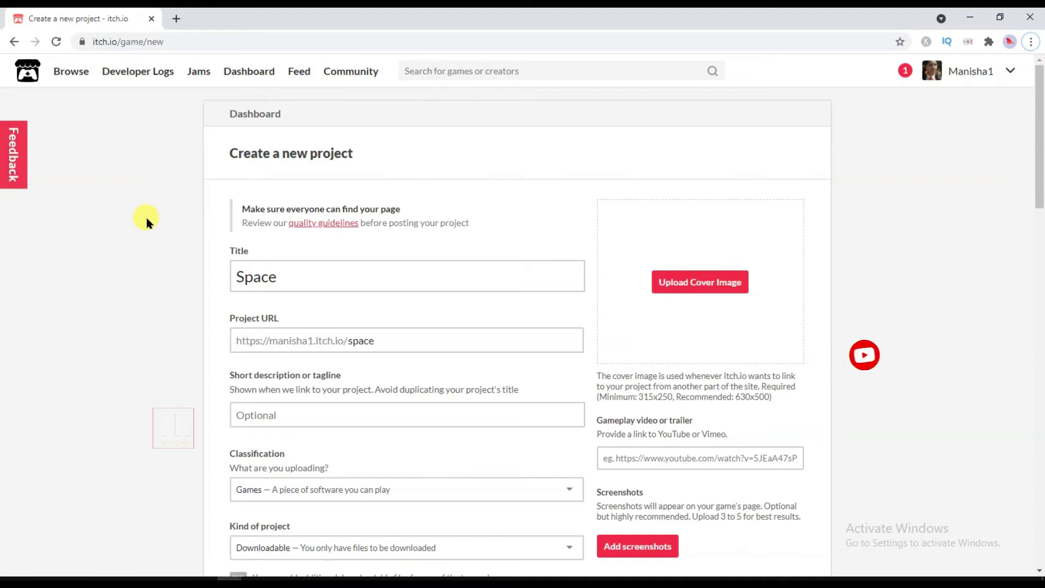
pyautogui.write('ter')
pyautogui.scroll(-1, 453, 370)
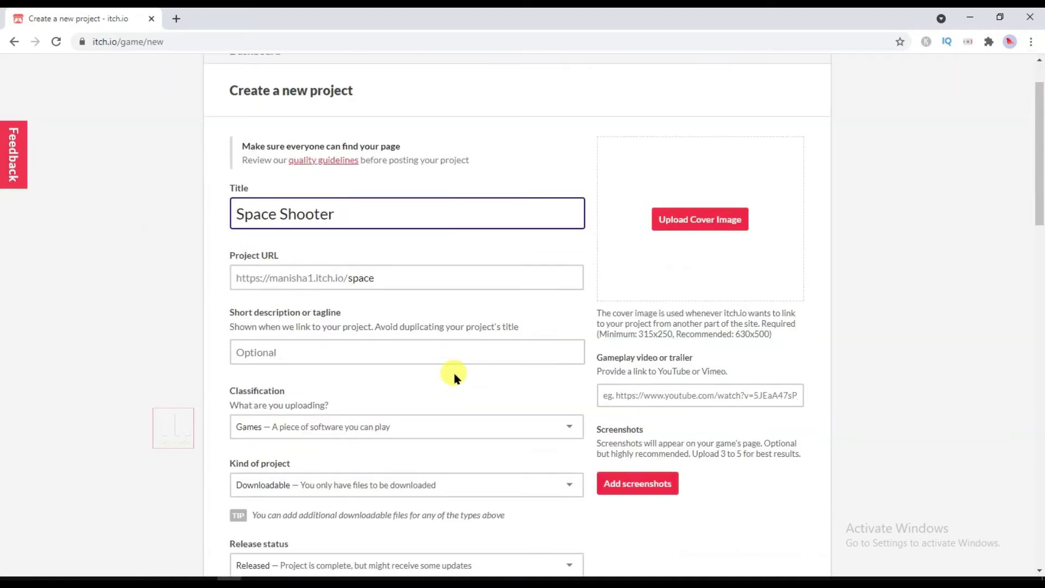
pyautogui.scroll(-1, 333, 355)
pyautogui.click(301, 278)
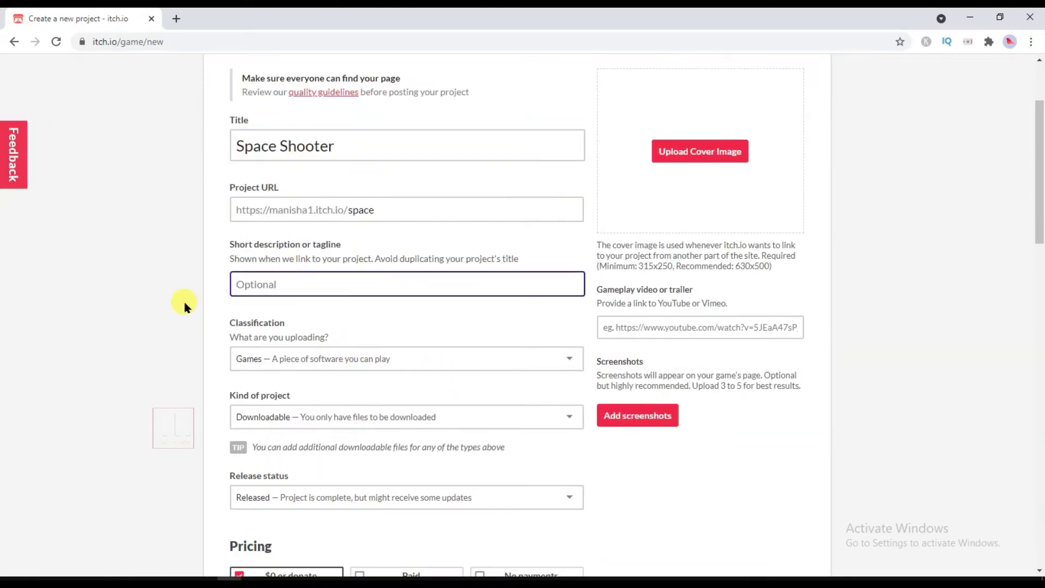
pyautogui.write('best Space')
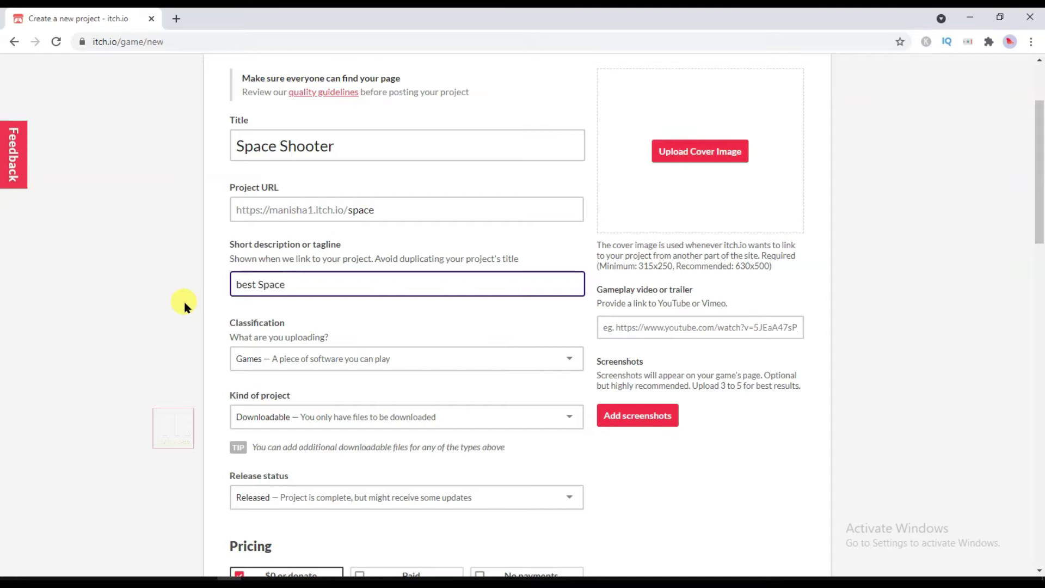
pyautogui.write(' Shooter Earning G')
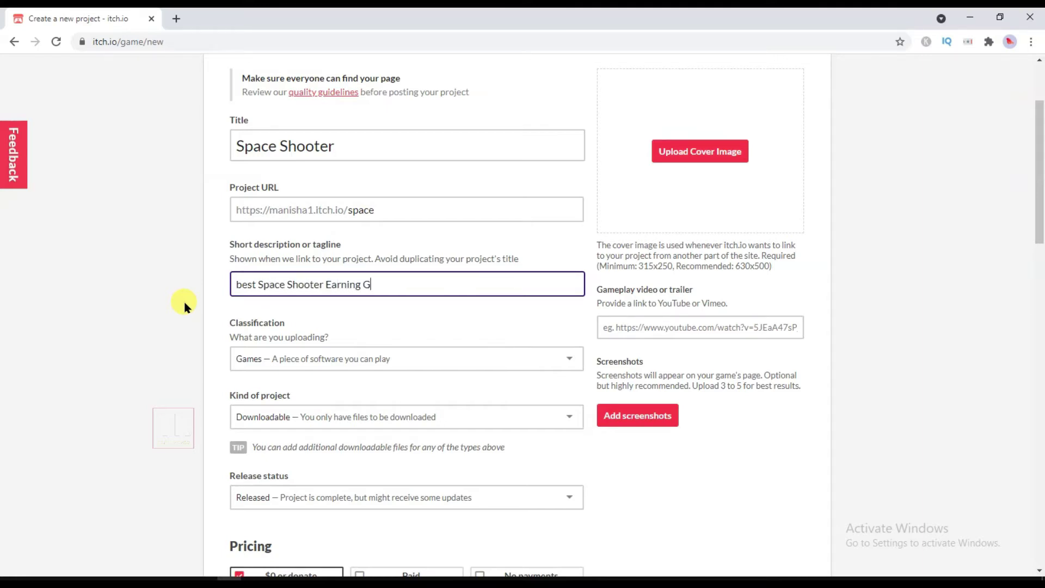
pyautogui.write('ame')
pyautogui.scroll(-1, 105, 315)
pyautogui.scroll(-2, 123, 299)
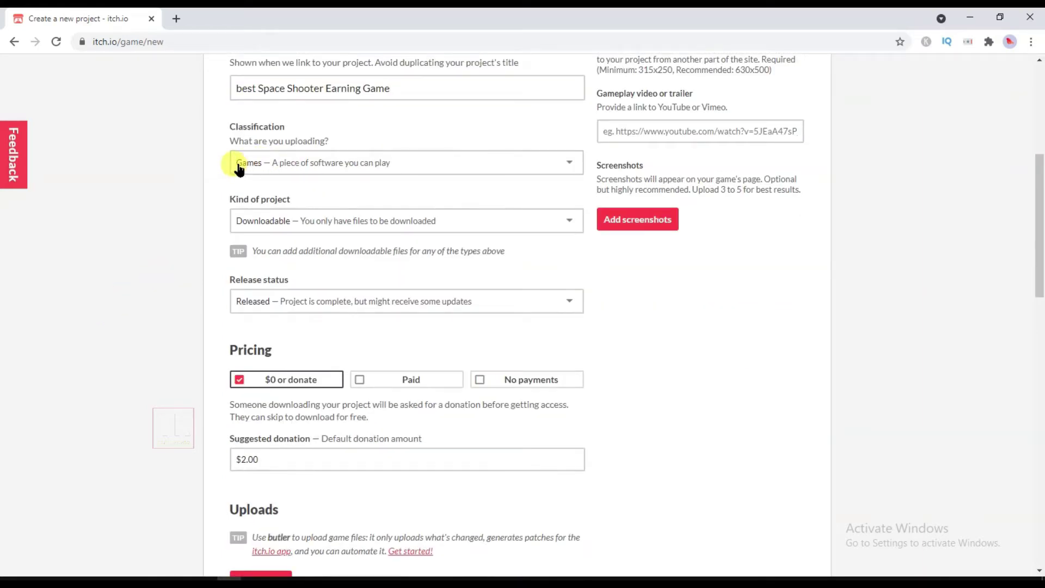
# Step: Keep Games, Downloadable and Released, and set pricing to No payments
pyautogui.click(409, 162)
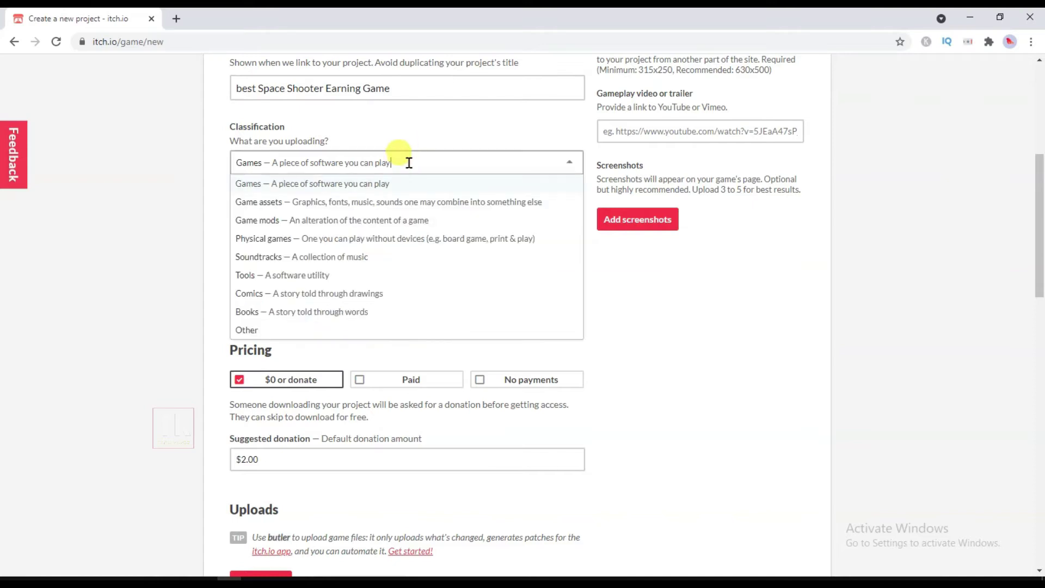
pyautogui.click(258, 187)
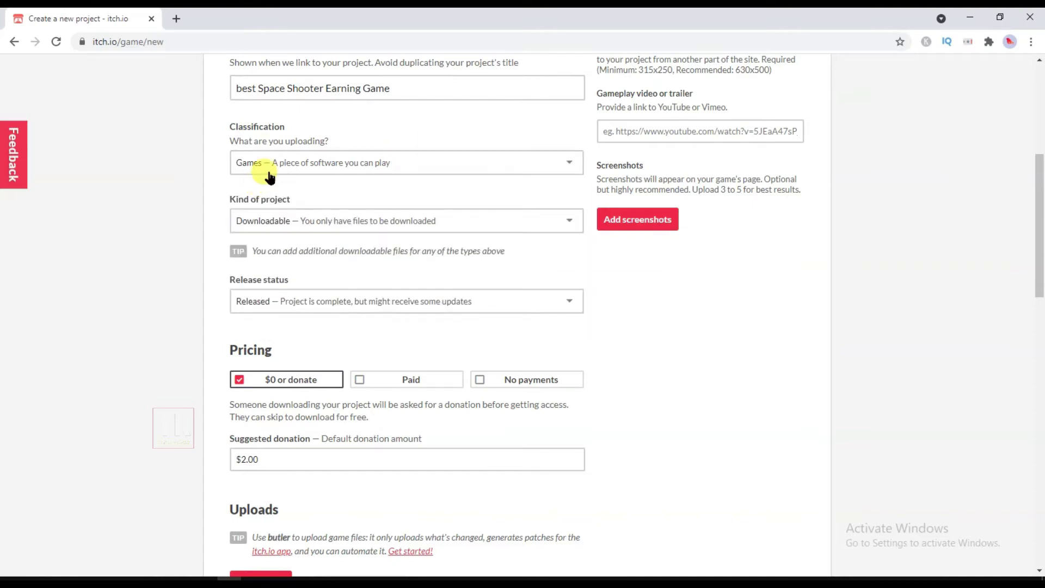
pyautogui.click(341, 218)
pyautogui.click(312, 245)
pyautogui.scroll(-1, 318, 245)
pyautogui.click(274, 236)
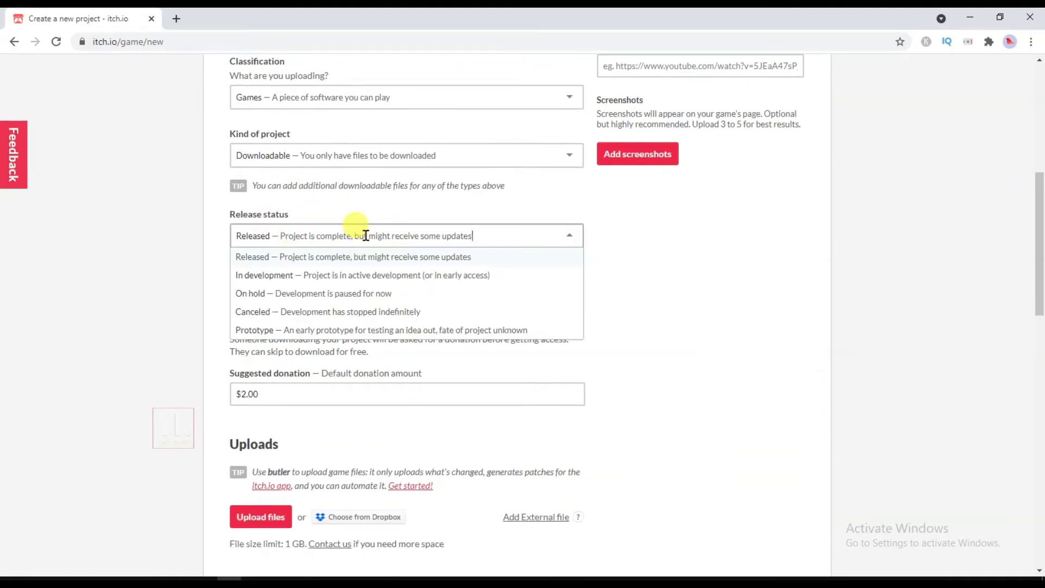
pyautogui.click(466, 259)
pyautogui.scroll(-2, 458, 255)
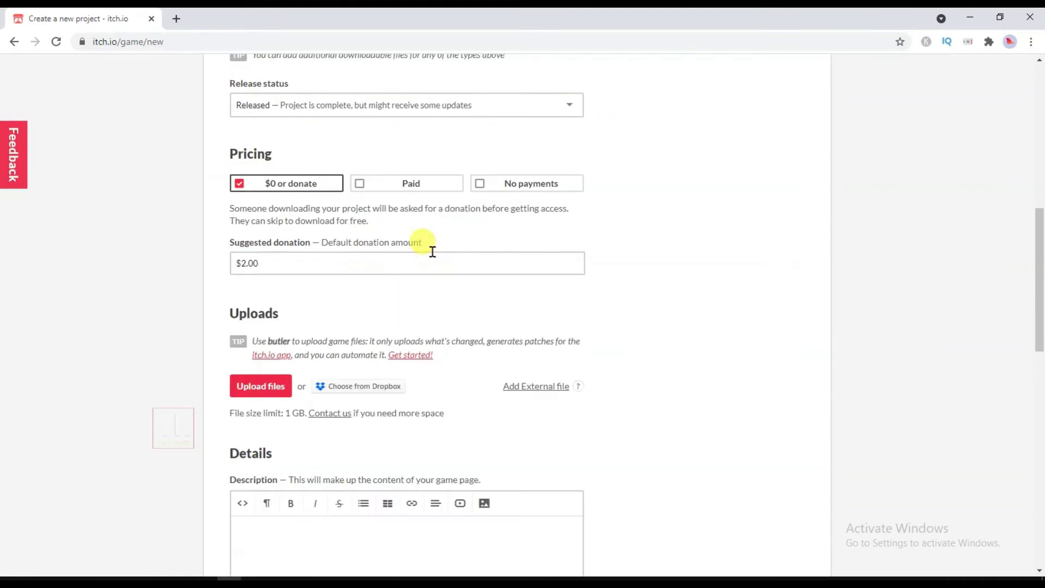
pyautogui.click(496, 186)
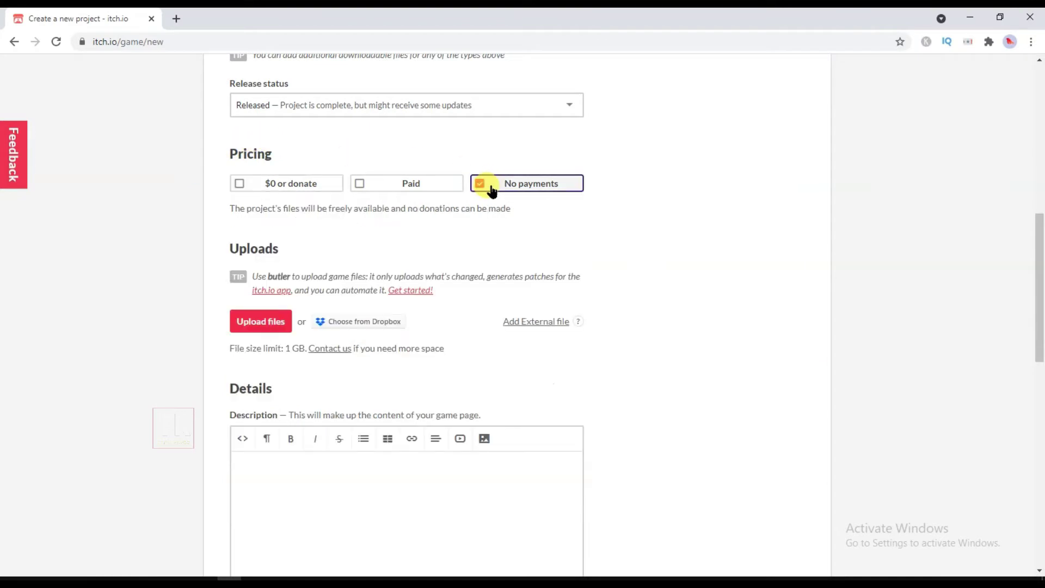
pyautogui.scroll(-2, 595, 237)
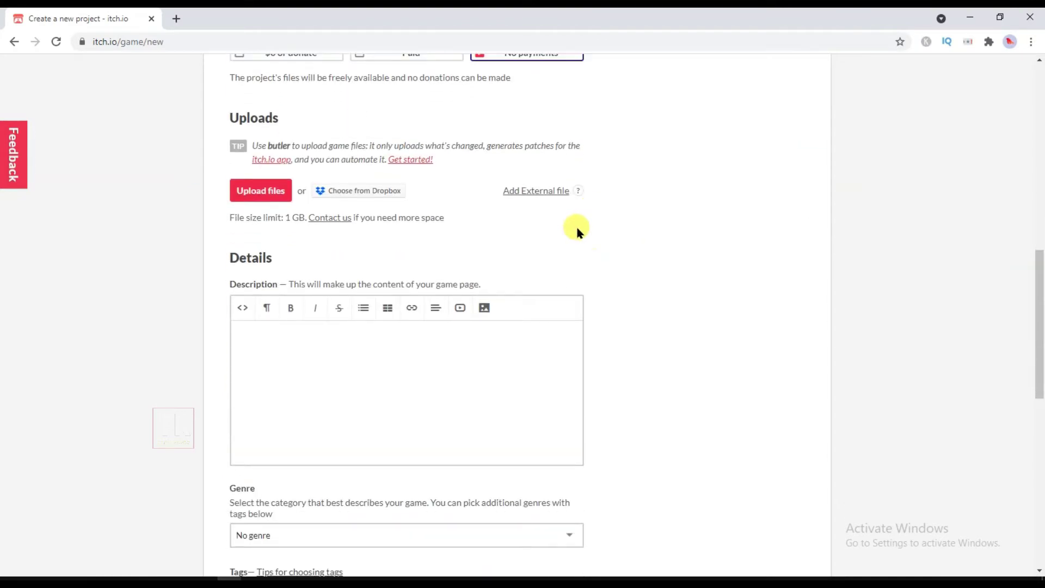
# Step: Upload the space shooter file from Downloads as the project's game file
pyautogui.click(258, 192)
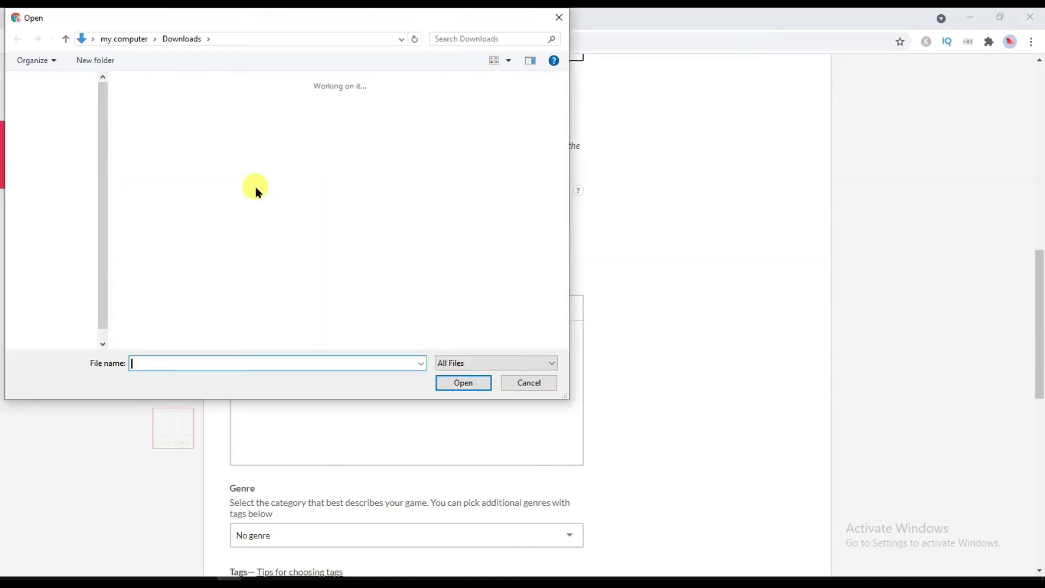
pyautogui.click(144, 119)
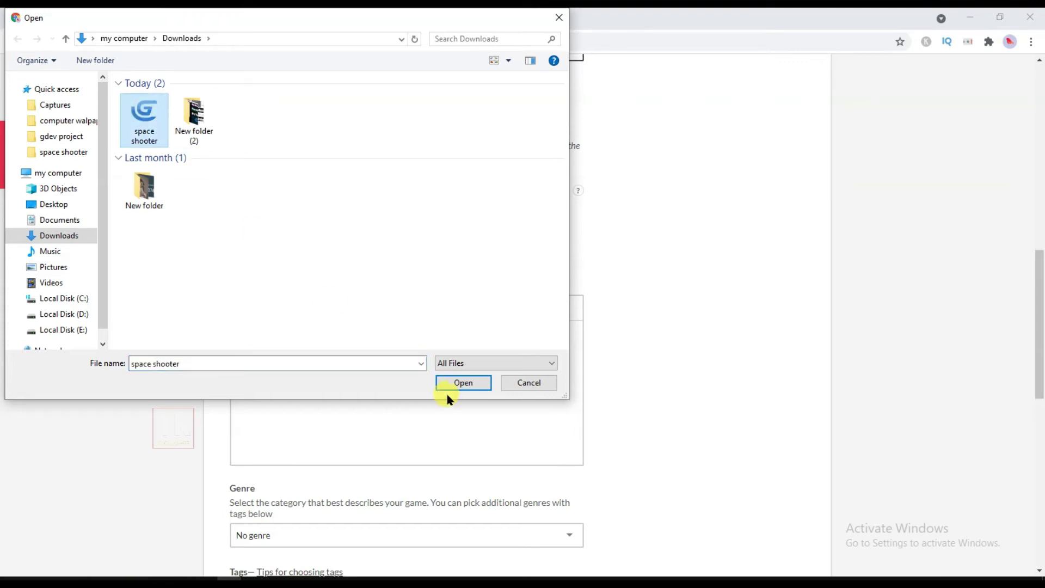
pyautogui.click(448, 391)
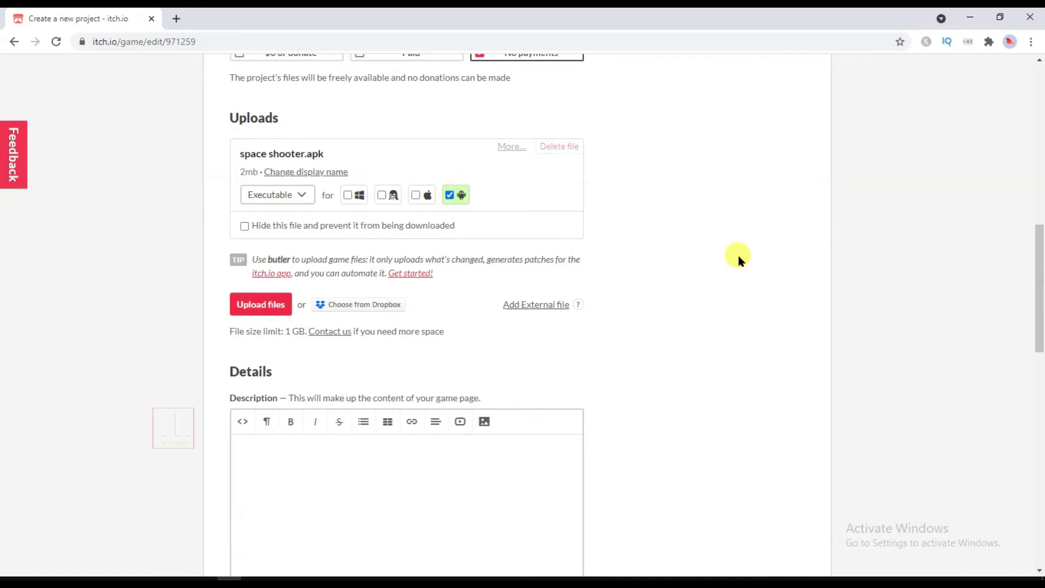
pyautogui.scroll(-3, 737, 258)
pyautogui.scroll(-2, 738, 257)
pyautogui.scroll(1, 380, 193)
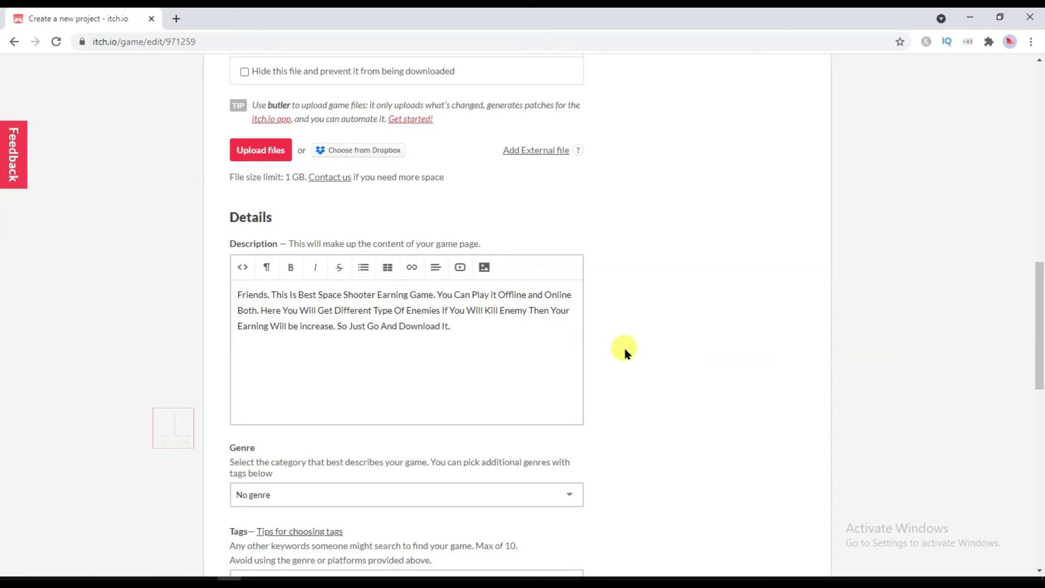
pyautogui.scroll(-2, 613, 327)
# Step: Set genre to Shooter and add tags shooter, top-down-shooter, space, space-shooter, earning-game
pyautogui.click(569, 296)
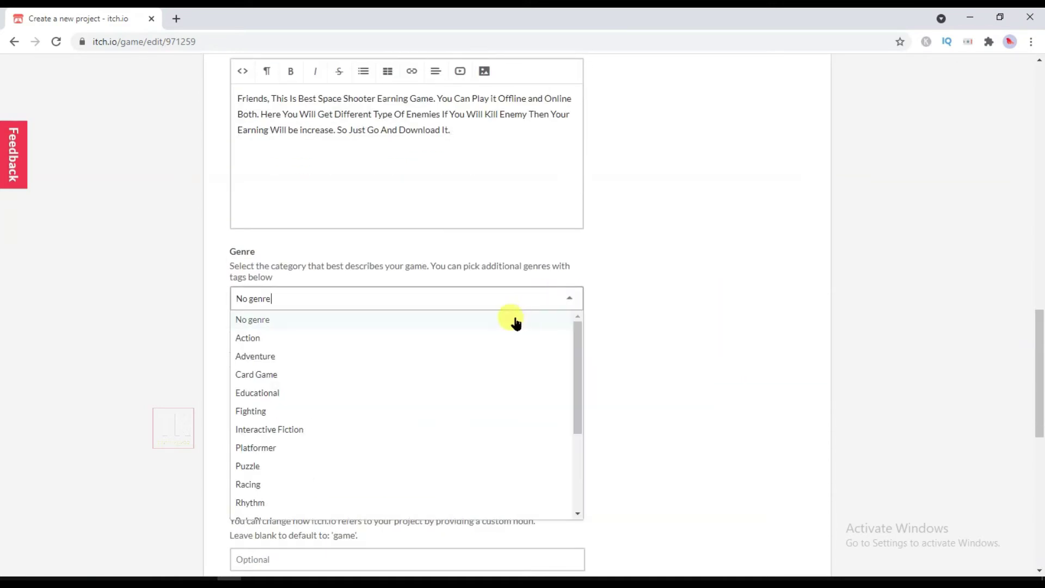
pyautogui.scroll(-2, 402, 363)
pyautogui.scroll(-1, 402, 364)
pyautogui.scroll(-1, 402, 363)
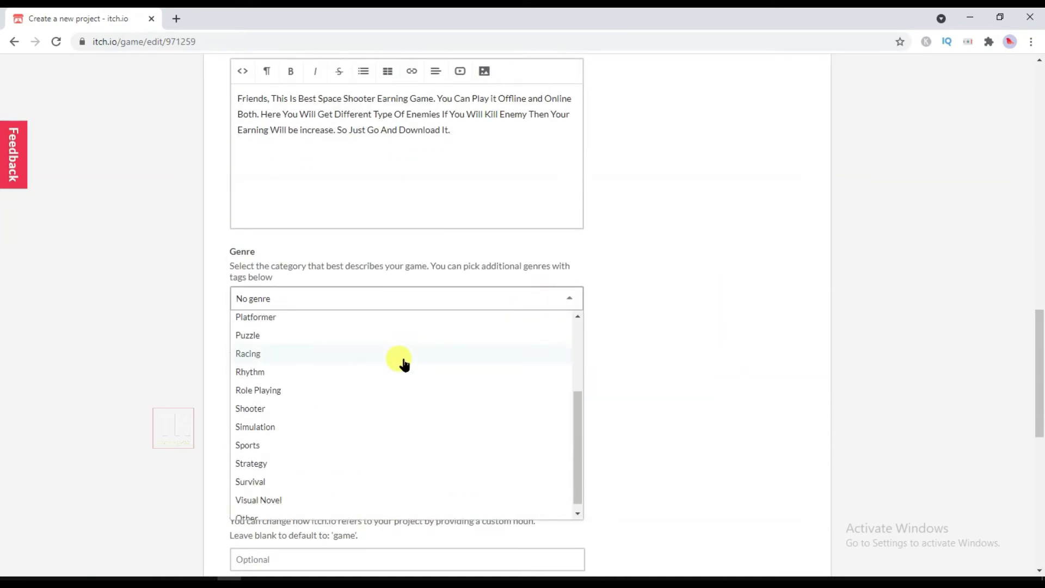
pyautogui.click(263, 408)
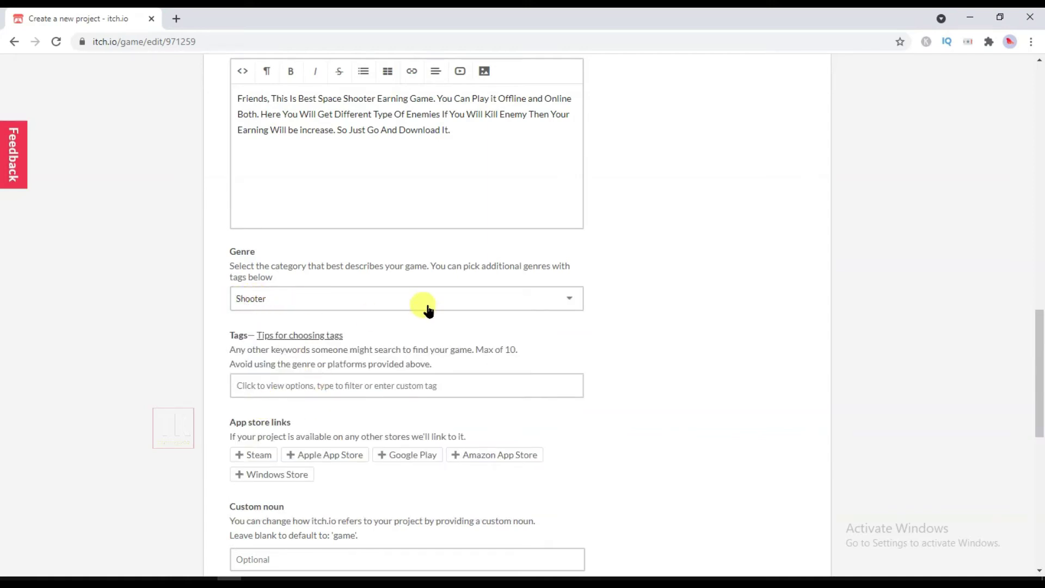
pyautogui.scroll(-2, 691, 286)
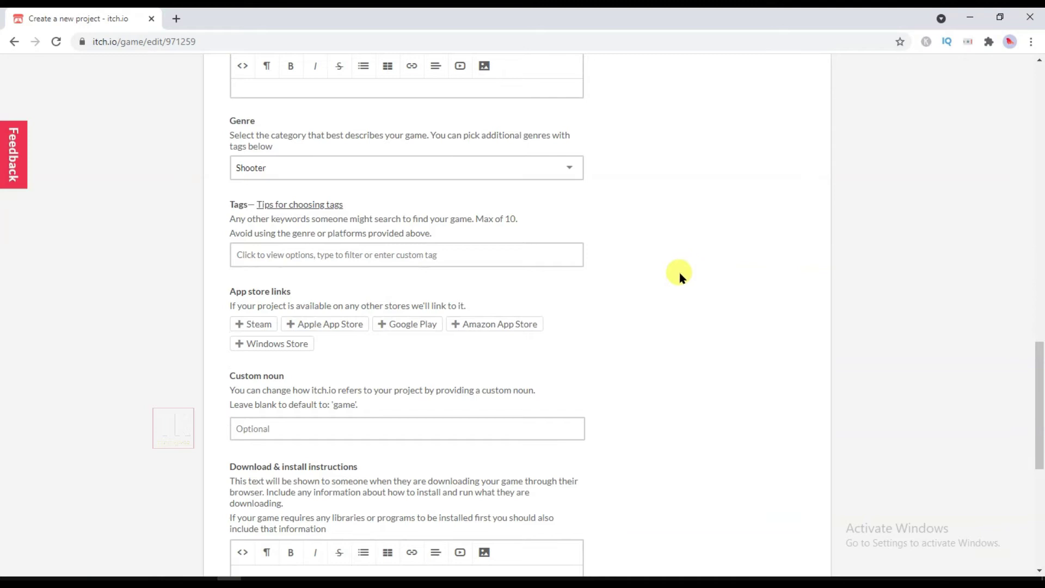
pyautogui.click(400, 252)
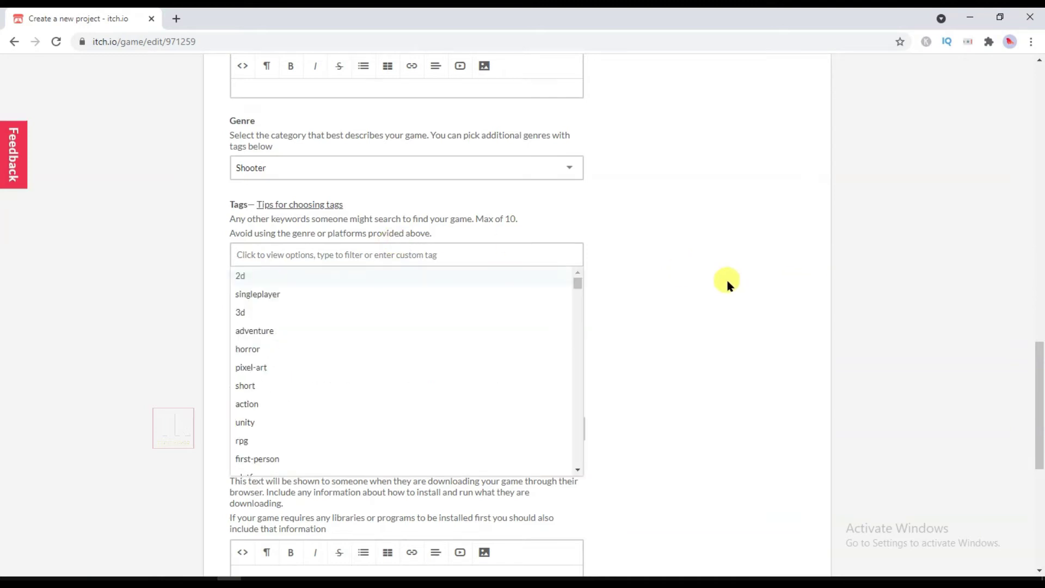
pyautogui.write('shooter')
pyautogui.press('Return')
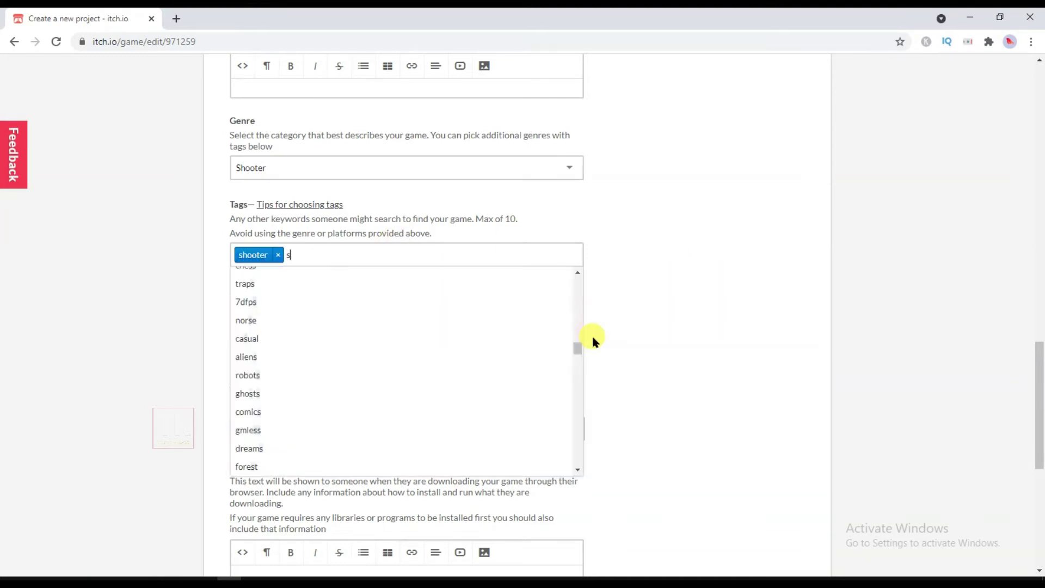
pyautogui.write('shoote')
pyautogui.click(303, 296)
pyautogui.write('spac')
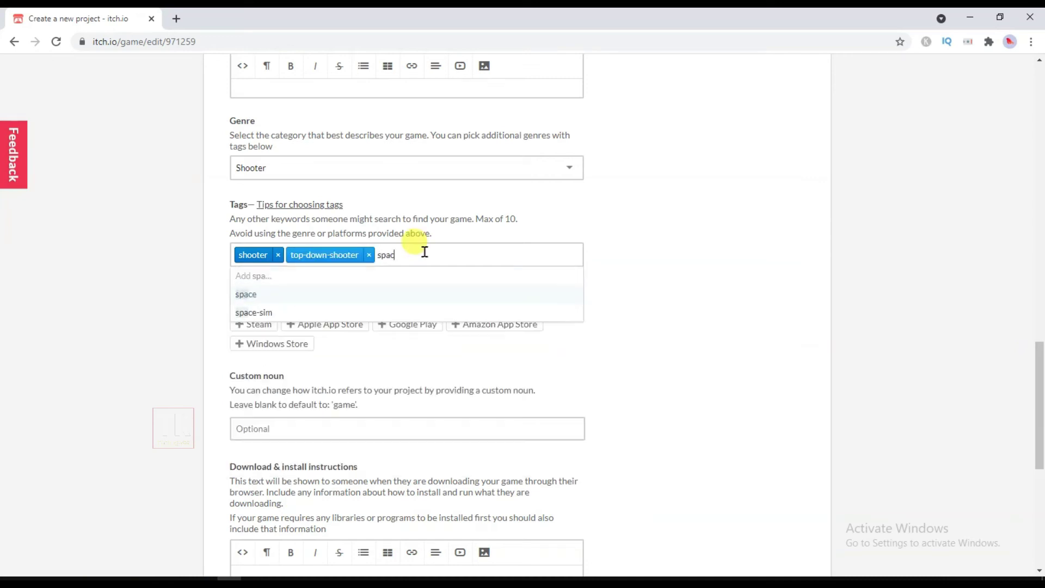
pyautogui.write('e')
pyautogui.press('Return')
pyautogui.write('space-shooter')
pyautogui.press('Return')
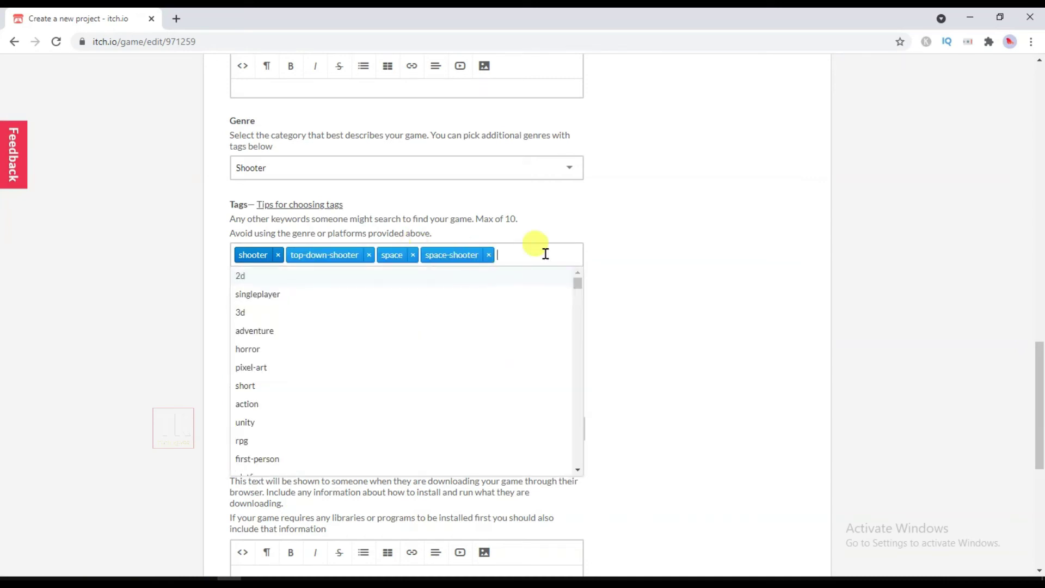
pyautogui.write('earning-game')
pyautogui.press('Return')
pyautogui.scroll(-1, 686, 326)
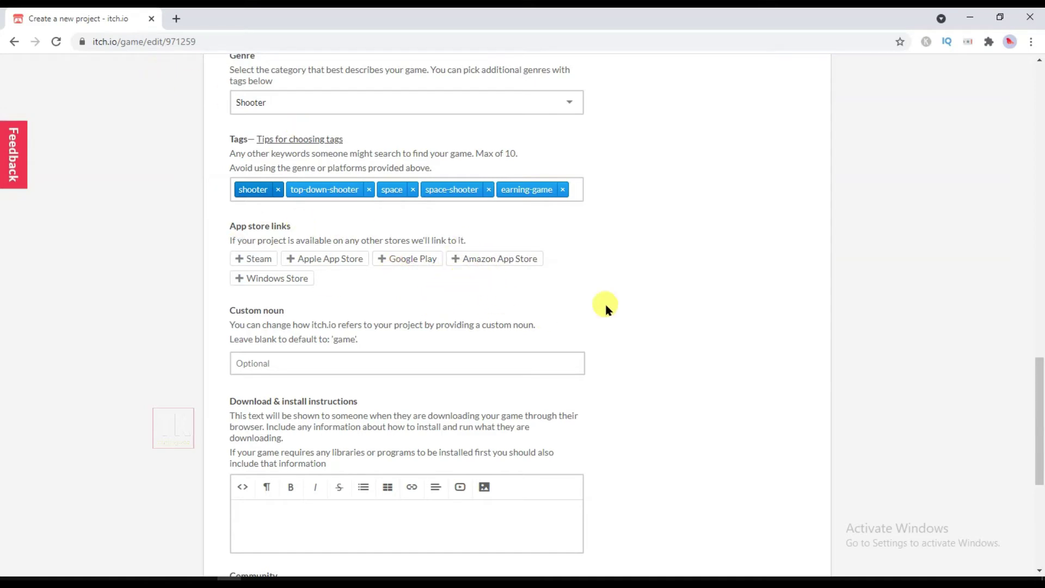
pyautogui.scroll(-3, 716, 245)
# Step: Add download, install and enjoy instructions with 'Just' capitalised, then save and view
pyautogui.click(333, 262)
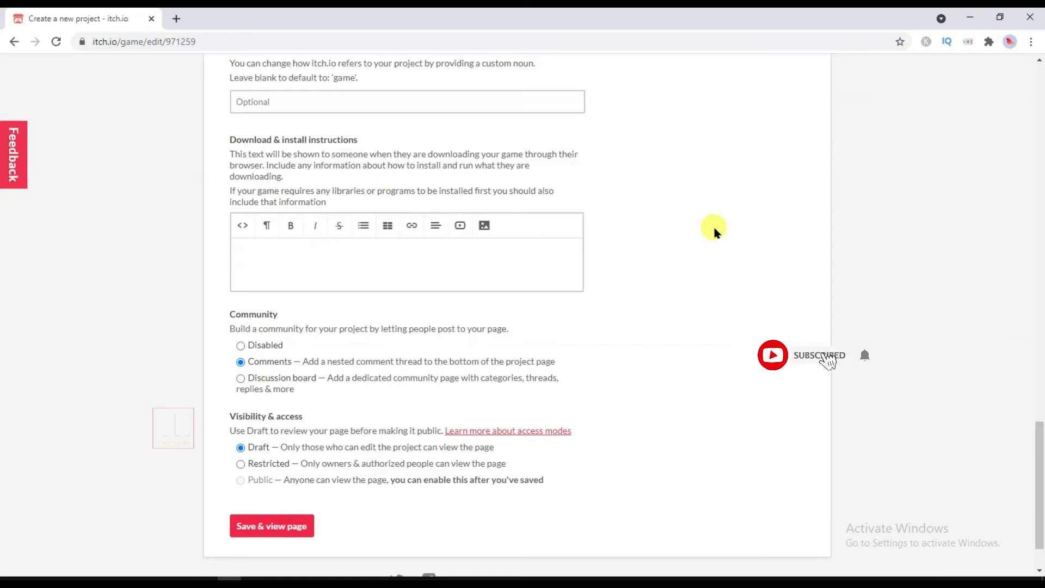
pyautogui.write('and Install it And')
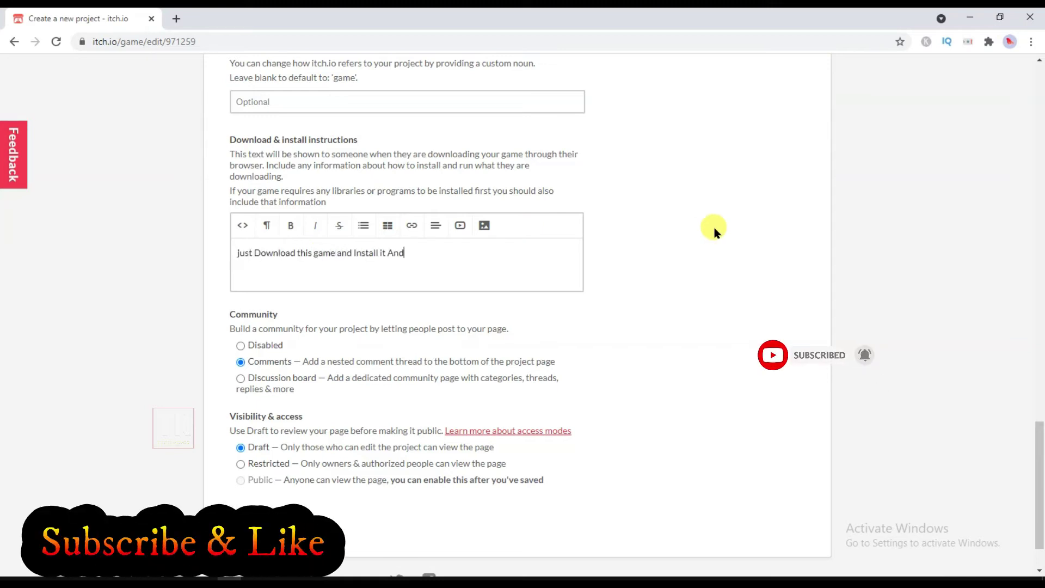
pyautogui.write(' have enjoy.')
pyautogui.click(240, 254)
pyautogui.press('BackSpace')
pyautogui.write('J')
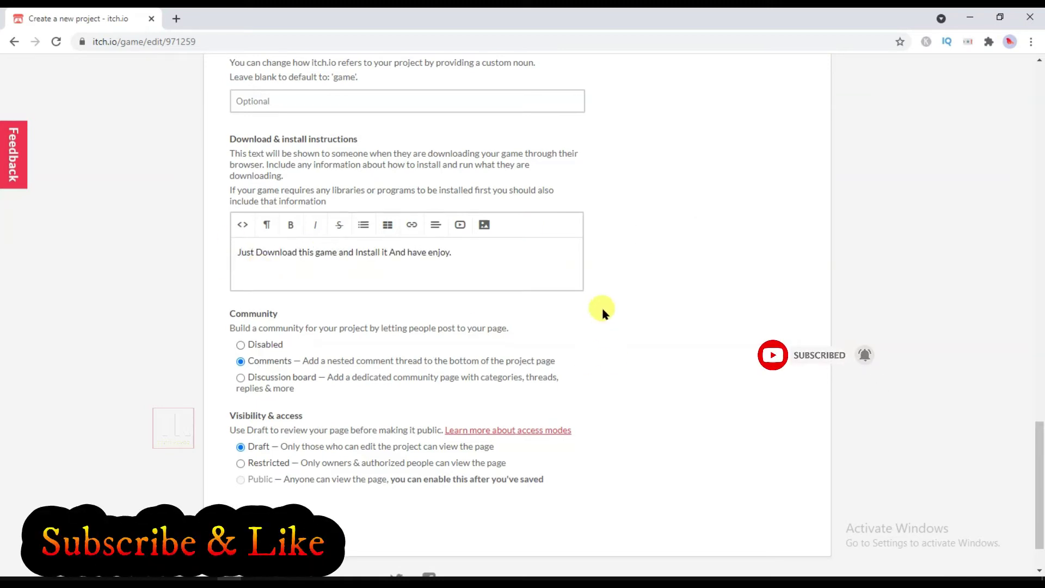
pyautogui.scroll(-1, 603, 308)
pyautogui.click(278, 463)
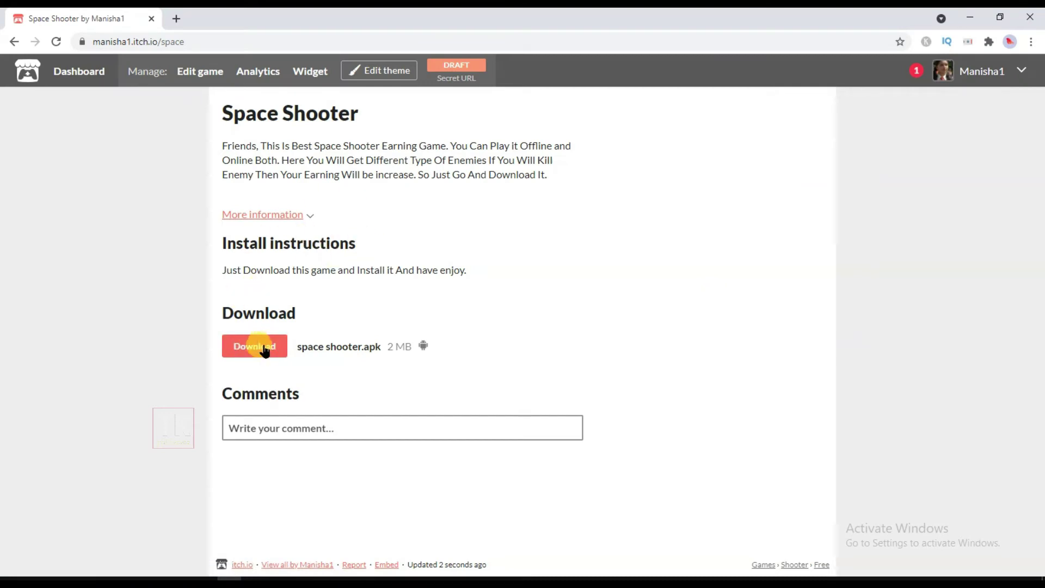
# Step: Return to the Space Shooter project's edit form
pyautogui.click(357, 69)
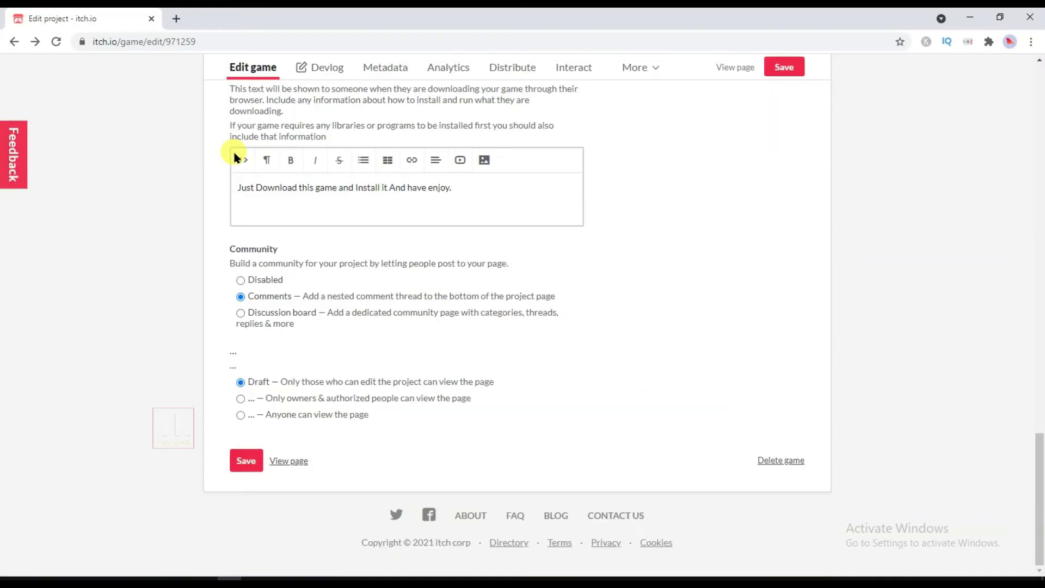
pyautogui.scroll(5, 790, 317)
pyautogui.scroll(5, 791, 316)
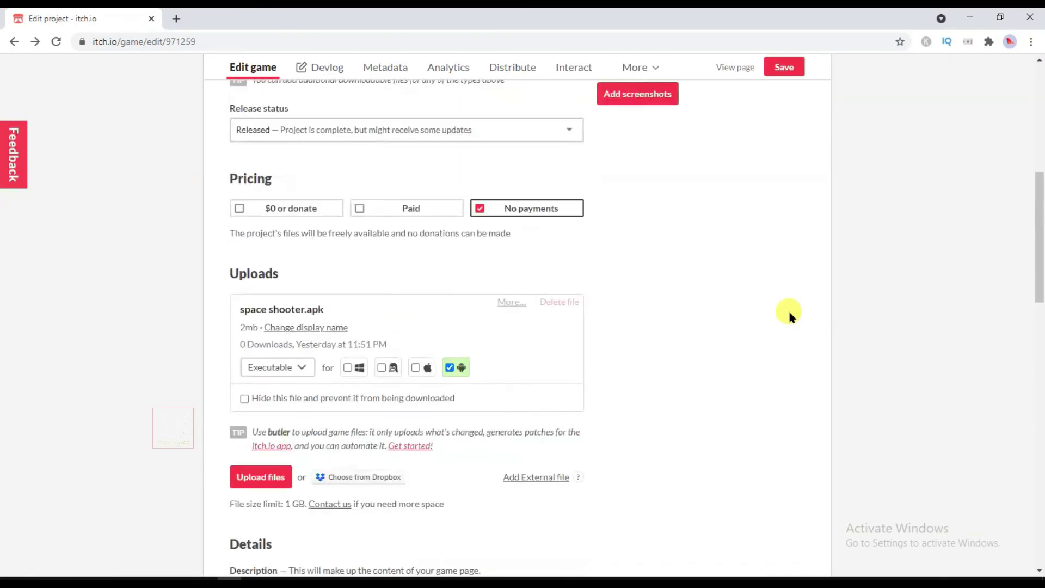
pyautogui.scroll(5, 790, 318)
pyautogui.scroll(2, 790, 317)
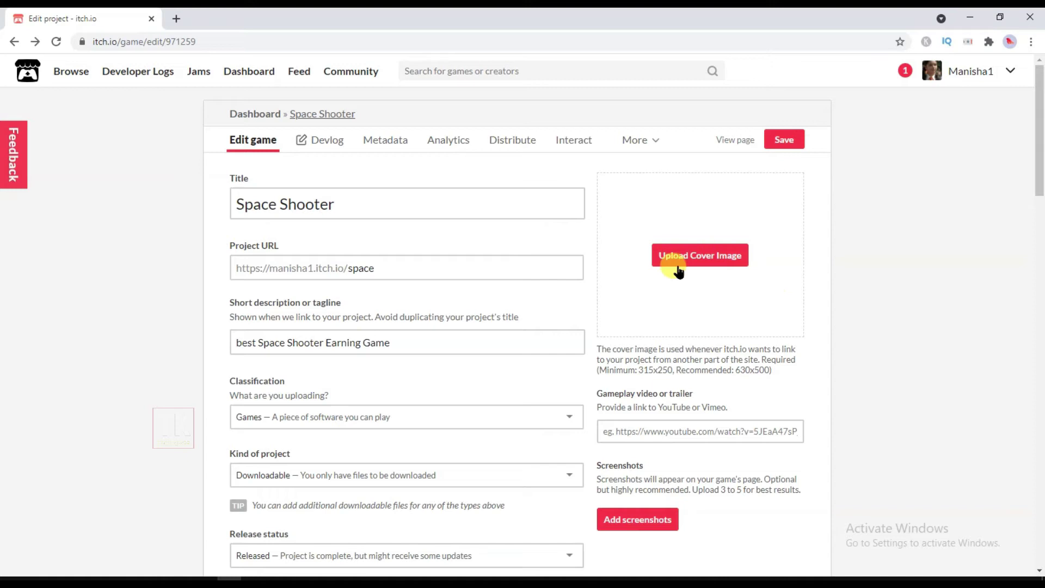
pyautogui.scroll(-1, 903, 280)
pyautogui.scroll(-1, 902, 279)
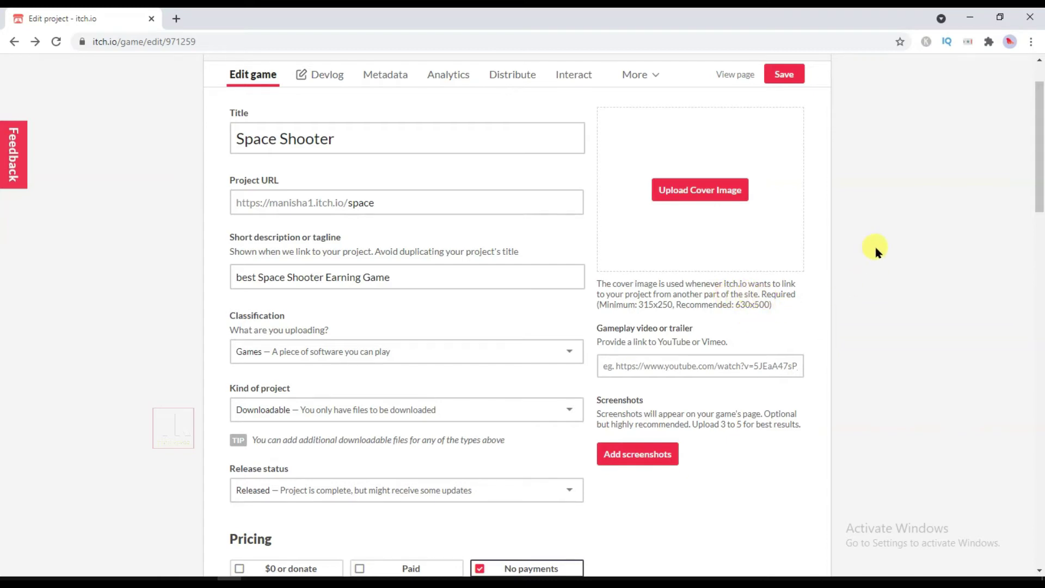
pyautogui.scroll(1, 876, 251)
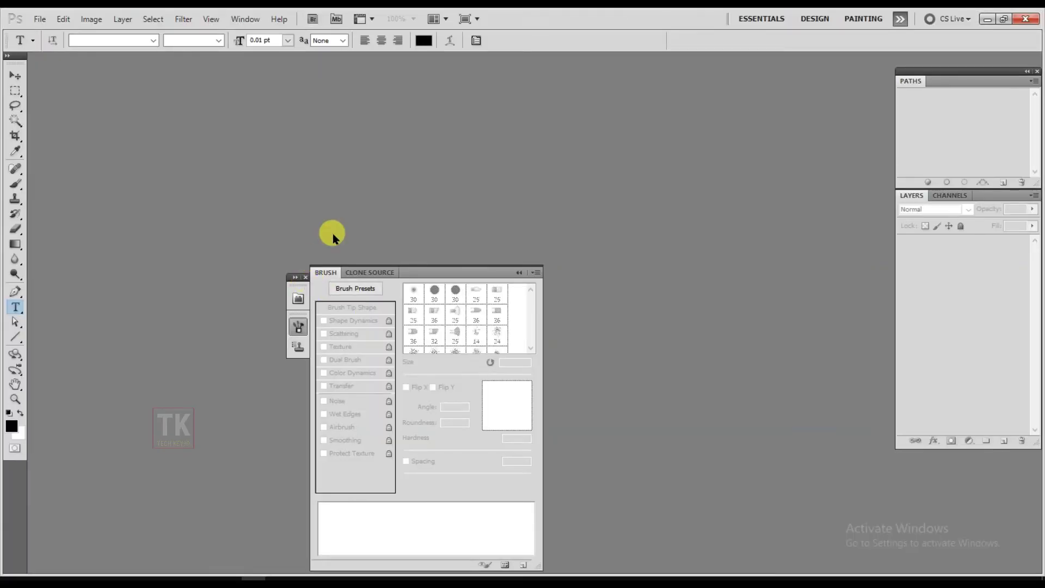
# Step: Start a new Photoshop image and set its width and height to 512 pixels
pyautogui.click(39, 19)
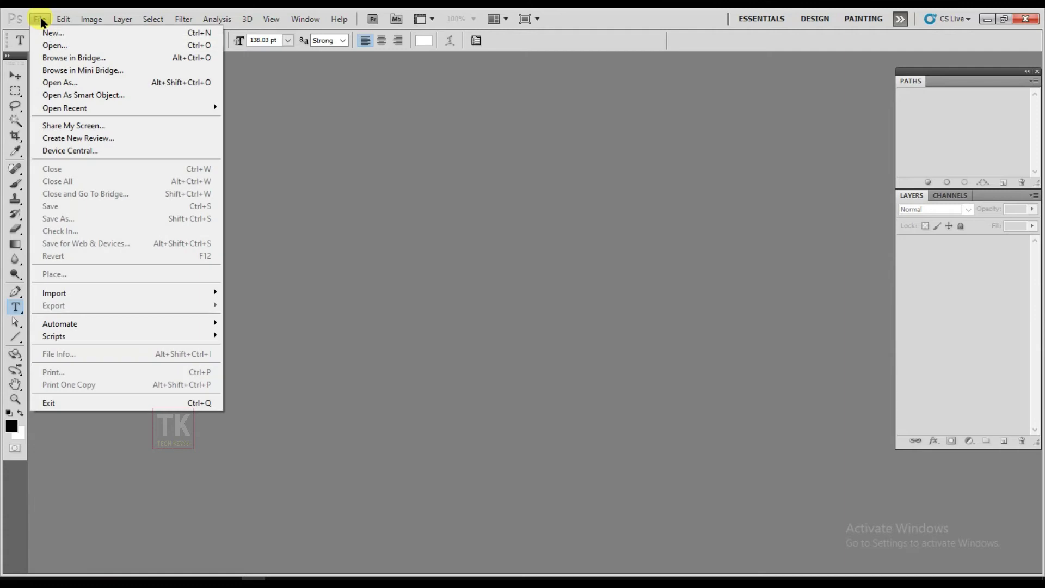
pyautogui.click(78, 39)
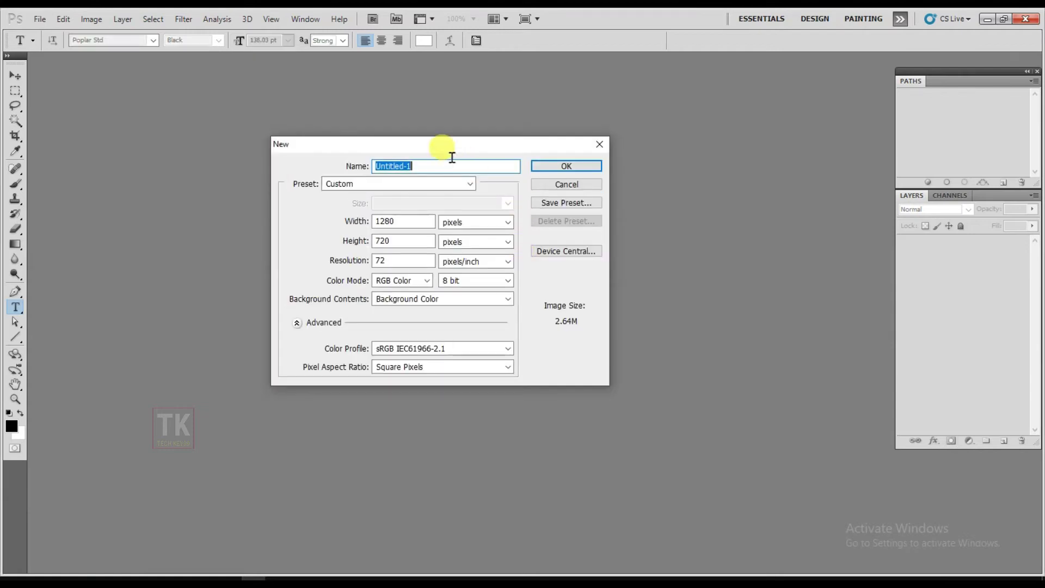
pyautogui.write('space shooter')
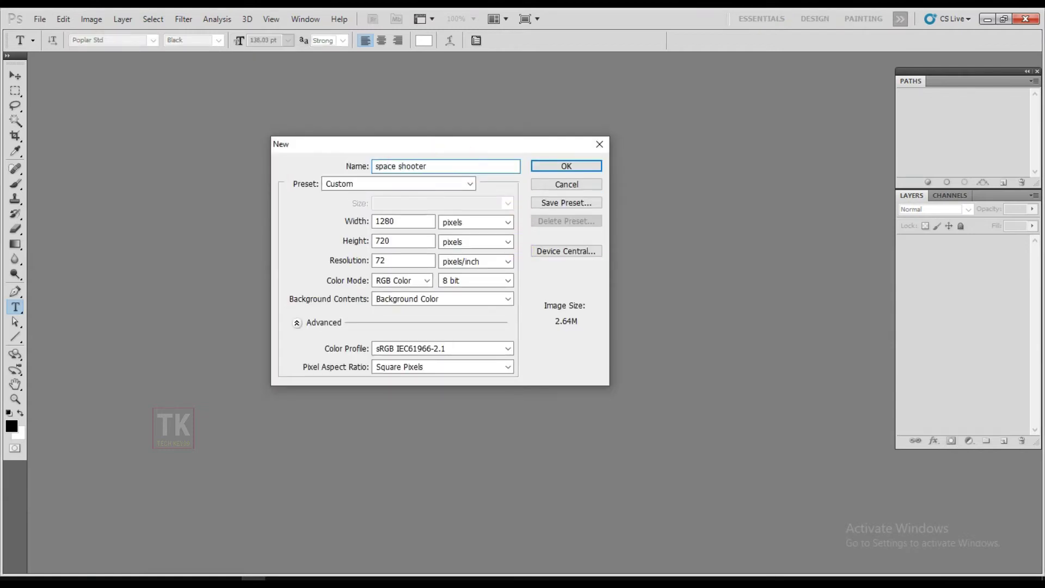
pyautogui.moveTo(408, 221); pyautogui.dragTo(364, 219)
pyautogui.write('5')
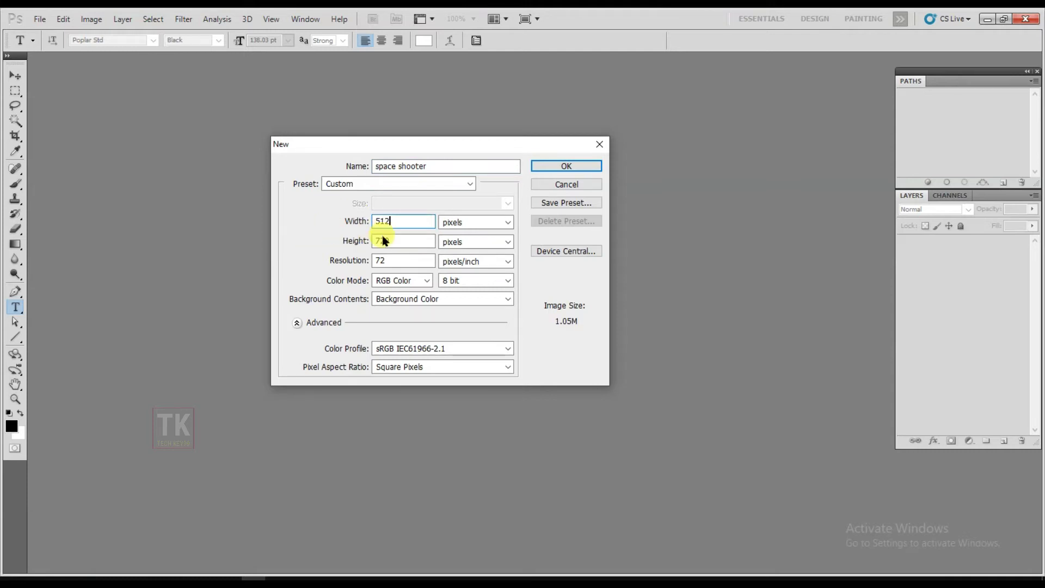
pyautogui.moveTo(392, 241); pyautogui.dragTo(357, 243)
pyautogui.click(565, 166)
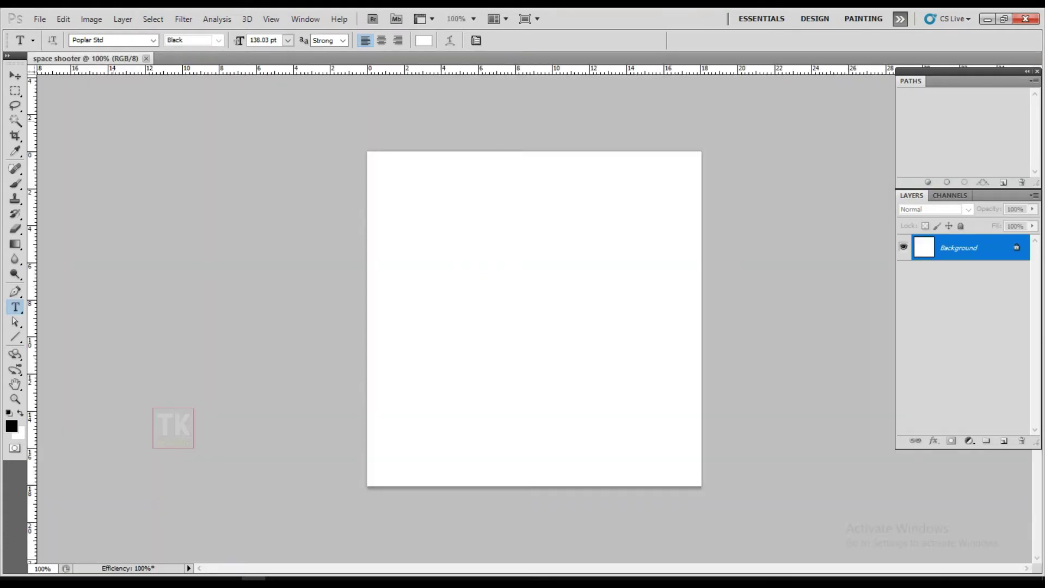
# Step: Brush the canvas dark blue and dab four small yellow stars on it
pyautogui.click(12, 426)
pyautogui.click(478, 319)
pyautogui.moveTo(653, 326); pyautogui.dragTo(672, 338)
pyautogui.click(12, 426)
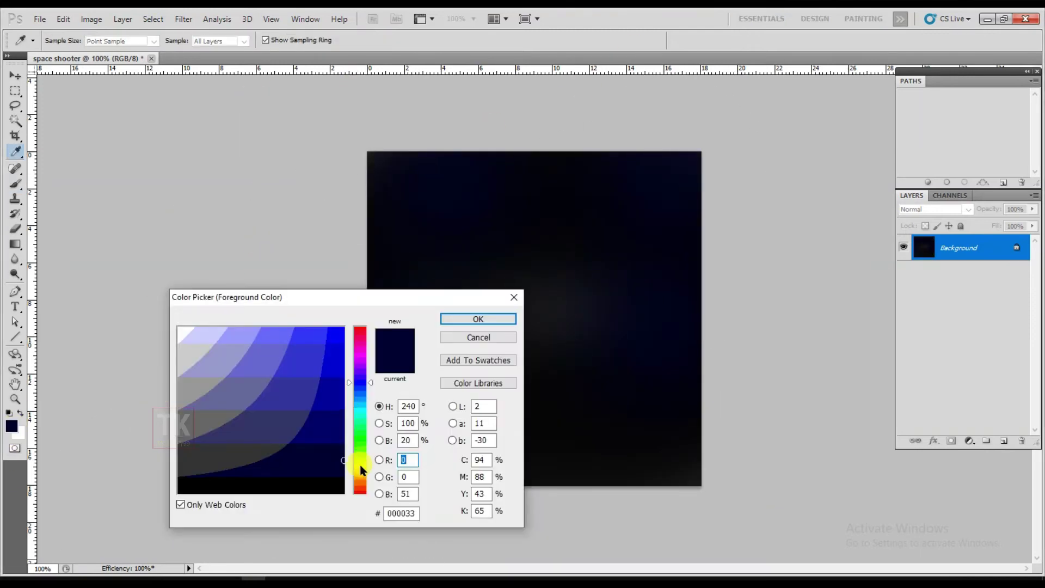
pyautogui.click(477, 319)
pyautogui.click(71, 41)
pyautogui.click(128, 168)
pyautogui.click(622, 202)
pyautogui.click(504, 353)
pyautogui.click(642, 288)
pyautogui.click(557, 416)
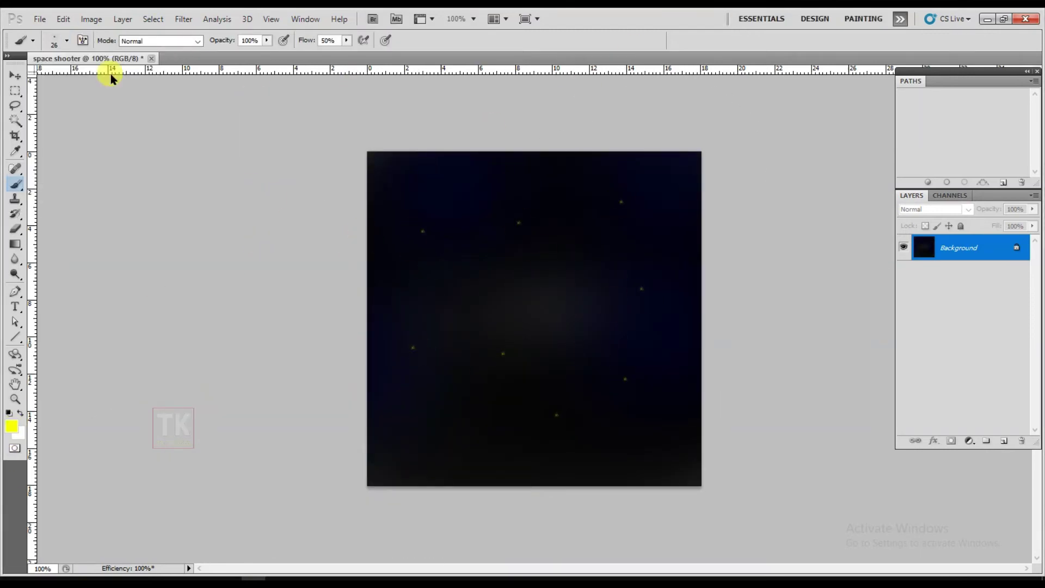
# Step: Place the hurtplayer ship image, enlarged and centred on the canvas
pyautogui.click(514, 257)
pyautogui.doubleClick(513, 256)
pyautogui.moveTo(561, 354); pyautogui.dragTo(670, 432)
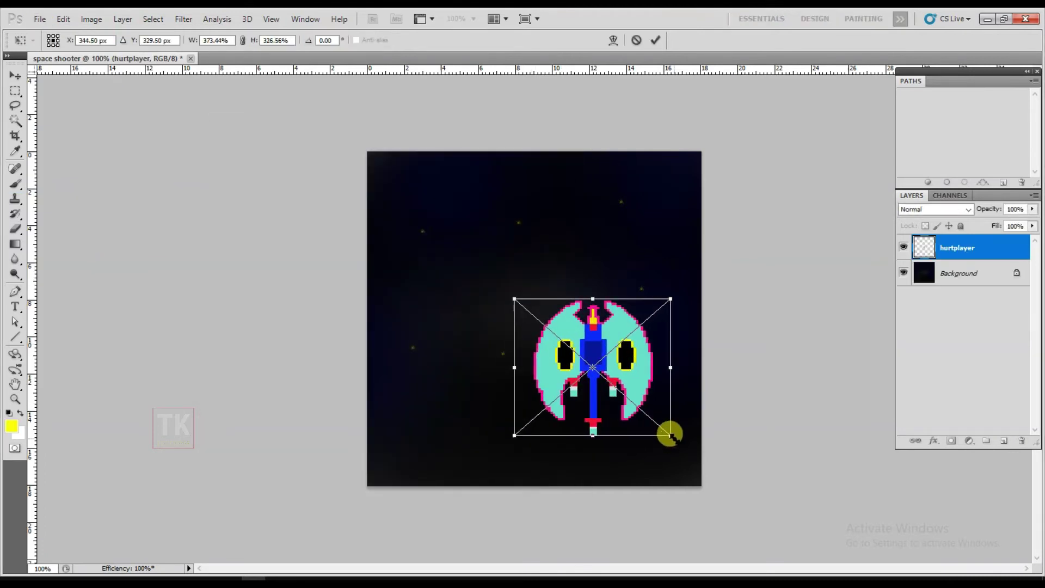
pyautogui.moveTo(636, 376)
pyautogui.mouseDown()
pyautogui.moveTo(517, 401)
pyautogui.moveTo(573, 337)
pyautogui.mouseUp()
pyautogui.keyDown('alt'); pyautogui.keyDown('shift'); pyautogui.moveTo(627, 404); pyautogui.dragTo(645, 420); pyautogui.keyUp('shift'); pyautogui.keyUp('alt')
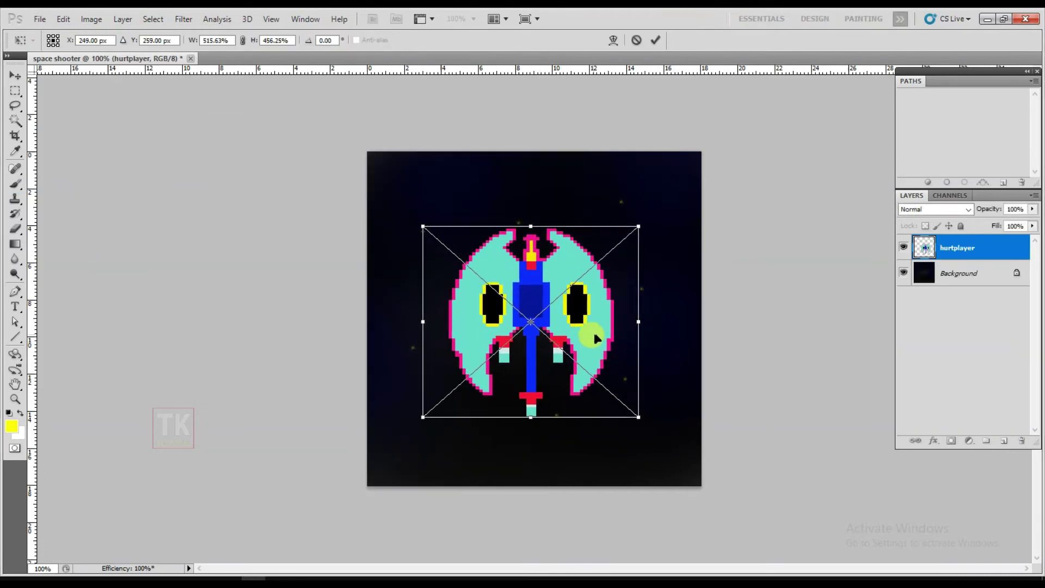
pyautogui.moveTo(605, 350); pyautogui.dragTo(621, 396)
pyautogui.press('Return')
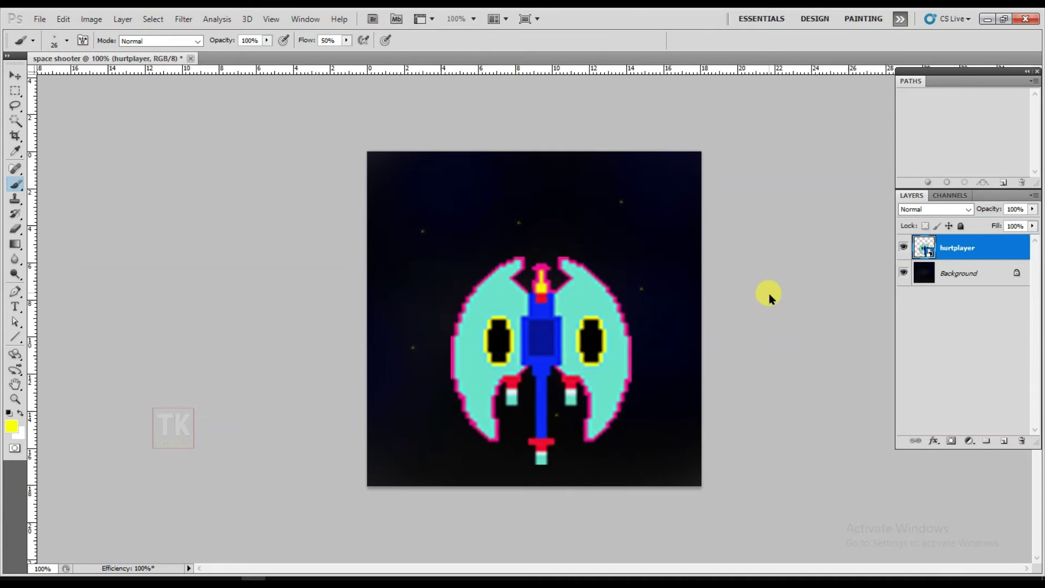
# Step: Paint a large blue glow around the ship on the Background layer
pyautogui.hotkey('alt', '[')
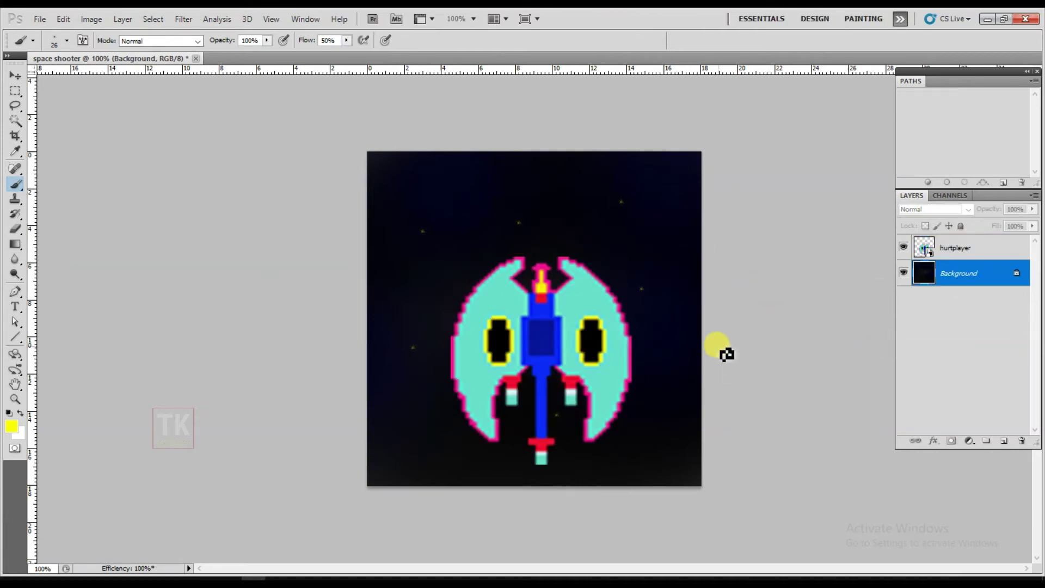
pyautogui.click(68, 41)
pyautogui.keyDown('alt'); pyautogui.moveTo(539, 331); pyautogui.dragTo(622, 330, button='right'); pyautogui.keyUp('alt')
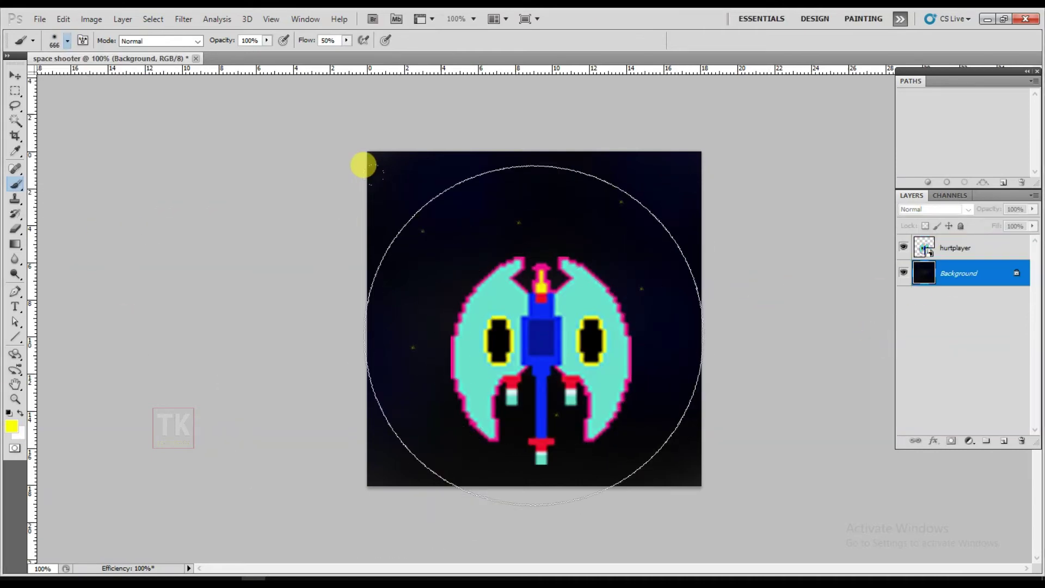
pyautogui.click(537, 327)
pyautogui.click(12, 426)
pyautogui.click(479, 319)
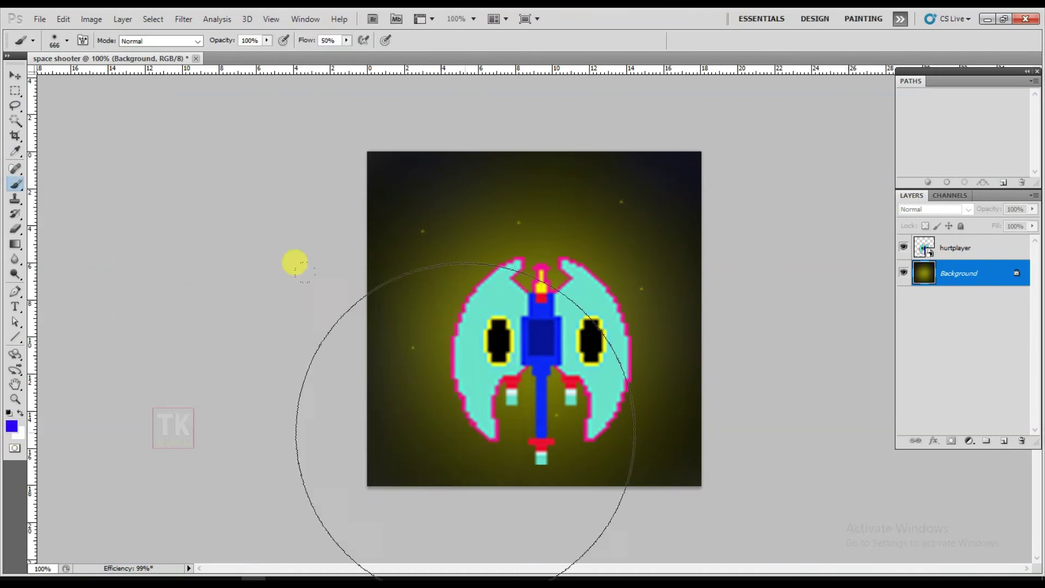
pyautogui.hotkey('ctrl', 'z')
pyautogui.click(68, 41)
pyautogui.click(128, 65)
pyautogui.write('411')
pyautogui.click(436, 329)
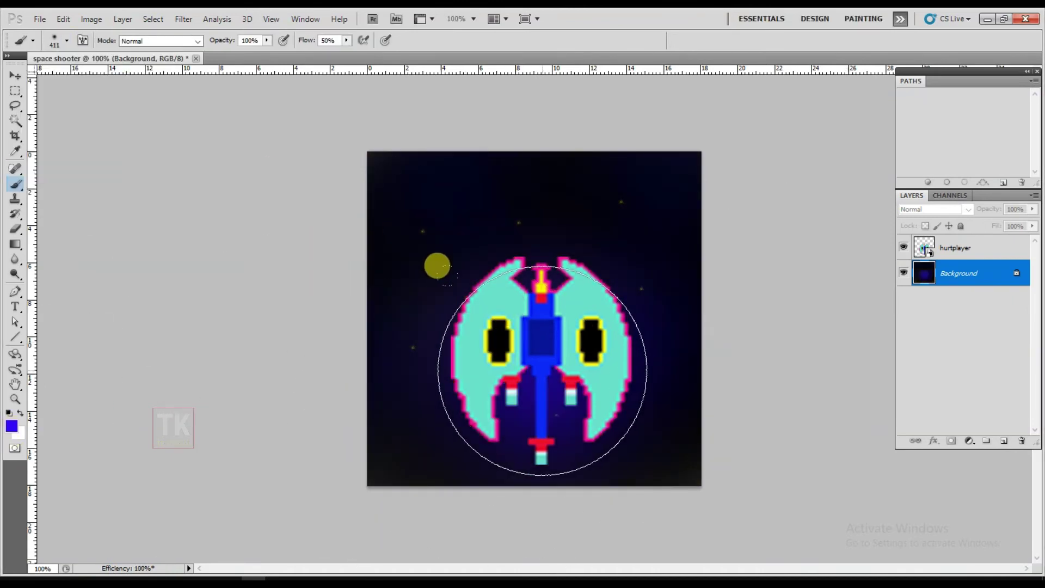
pyautogui.click(684, 153)
# Step: Place the coin image and move it above the ship
pyautogui.click(38, 18)
pyautogui.click(210, 89)
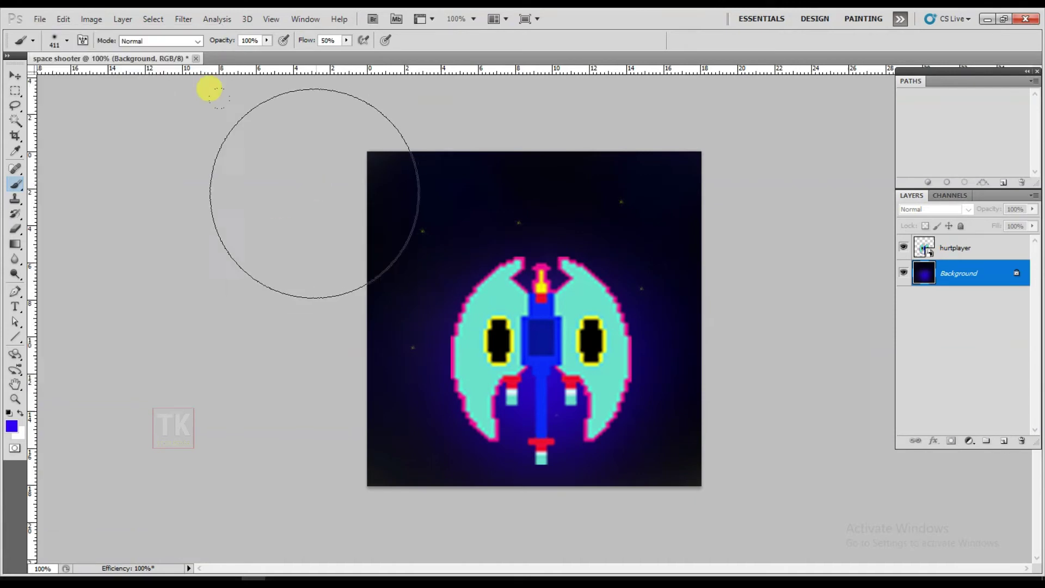
pyautogui.click(39, 18)
pyautogui.click(54, 274)
pyautogui.click(509, 401)
pyautogui.click(553, 469)
pyautogui.moveTo(536, 328)
pyautogui.mouseDown()
pyautogui.moveTo(542, 222)
pyautogui.moveTo(622, 255)
pyautogui.moveTo(455, 226)
pyautogui.moveTo(517, 249)
pyautogui.mouseUp()
# Step: Place a second coin beside the first and enlarge it slightly
pyautogui.click(655, 40)
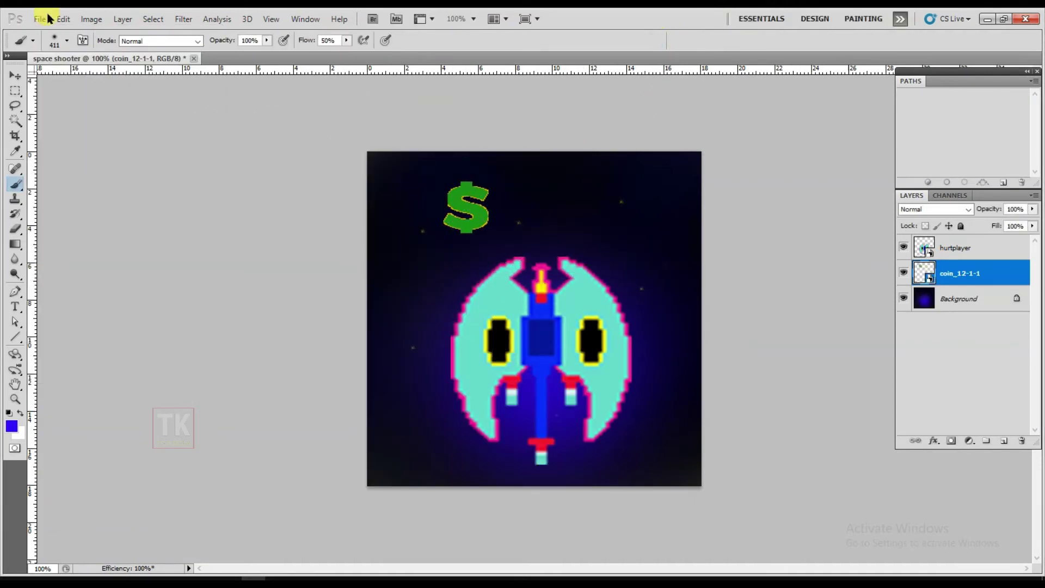
pyautogui.click(39, 18)
pyautogui.click(53, 274)
pyautogui.doubleClick(352, 232)
pyautogui.moveTo(535, 319)
pyautogui.mouseDown()
pyautogui.moveTo(561, 240)
pyautogui.moveTo(564, 264)
pyautogui.mouseUp()
pyautogui.moveTo(564, 161); pyautogui.dragTo(571, 152)
pyautogui.press('Return')
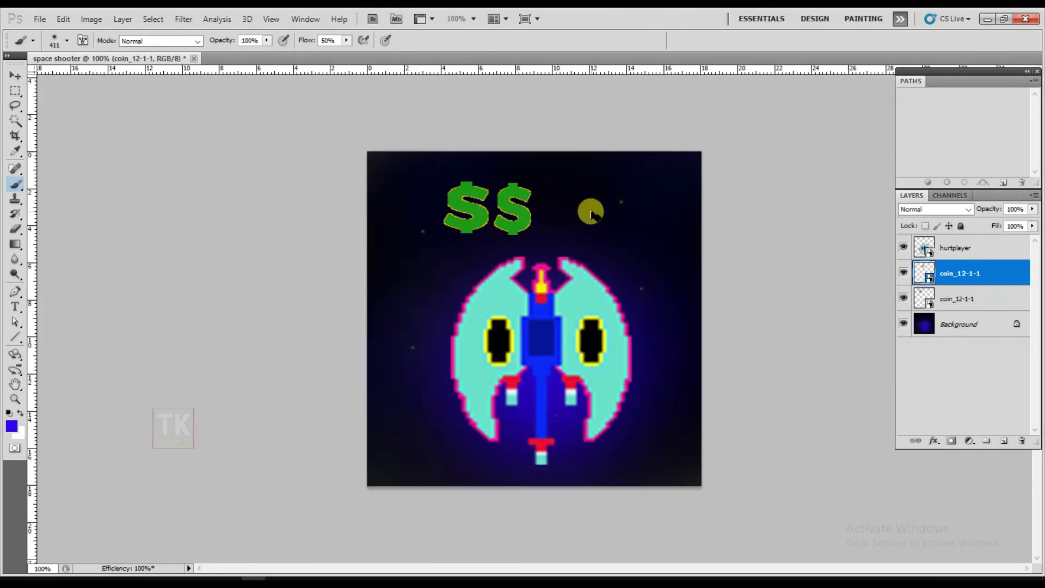
# Step: Place a third coin image next to the other two
pyautogui.click(39, 18)
pyautogui.click(53, 273)
pyautogui.doubleClick(404, 333)
pyautogui.moveTo(554, 328)
pyautogui.mouseDown()
pyautogui.moveTo(610, 268)
pyautogui.moveTo(595, 222)
pyautogui.mouseUp()
pyautogui.press('Return')
pyautogui.press('b')
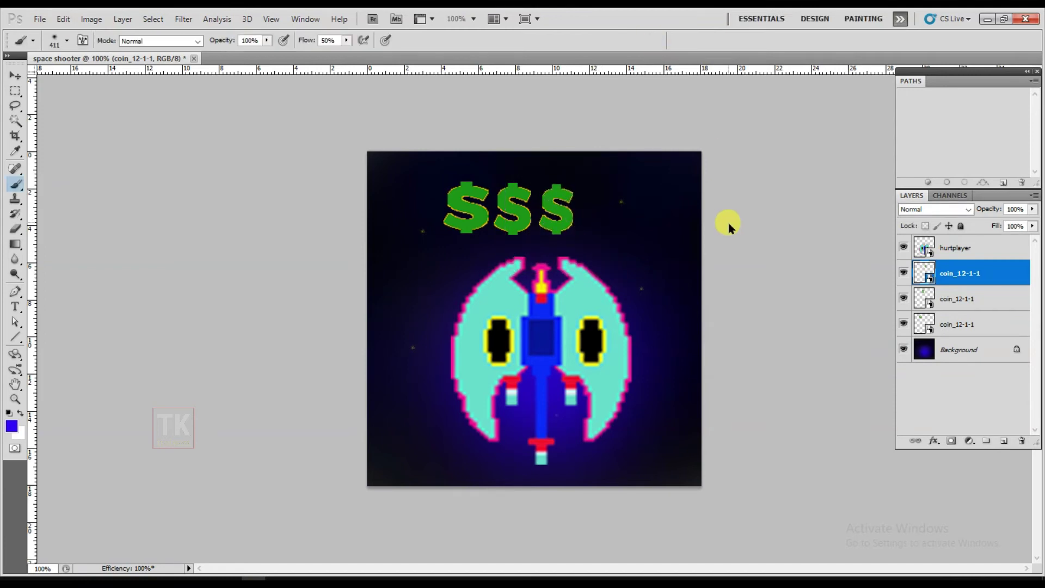
pyautogui.keyDown('alt'); pyautogui.scroll(-3, 567, 229); pyautogui.keyUp('alt')
pyautogui.keyDown('alt'); pyautogui.scroll(-2, 574, 311); pyautogui.keyUp('alt')
pyautogui.keyDown('alt'); pyautogui.scroll(3, 574, 303); pyautogui.keyUp('alt')
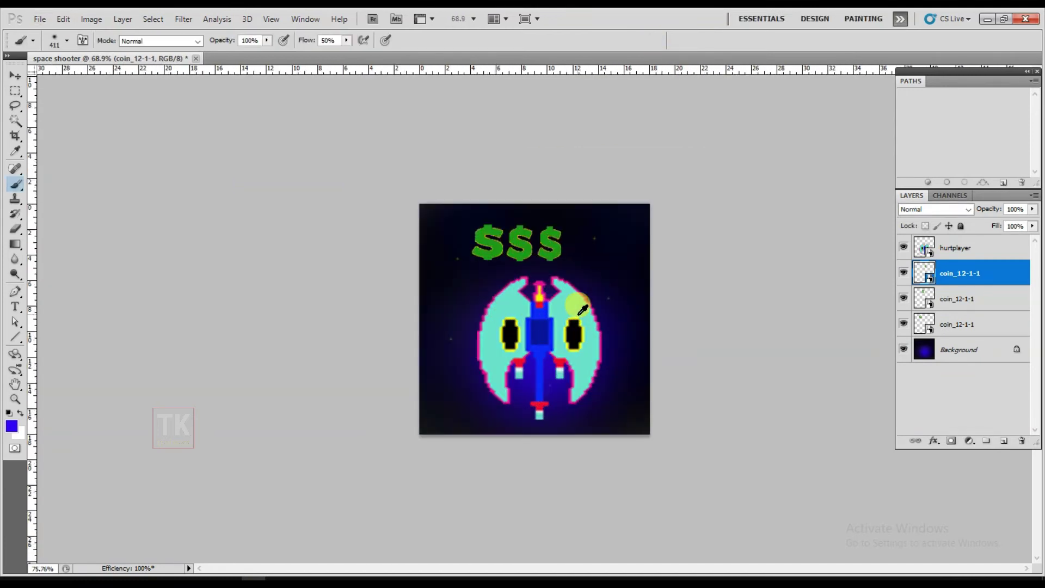
pyautogui.keyDown('alt'); pyautogui.scroll(2, 747, 309); pyautogui.keyUp('alt')
# Step: Line up the three dollar signs in the cover's bottom-left corner
pyautogui.hotkey('ctrl', 't')
pyautogui.moveTo(556, 217); pyautogui.dragTo(451, 453)
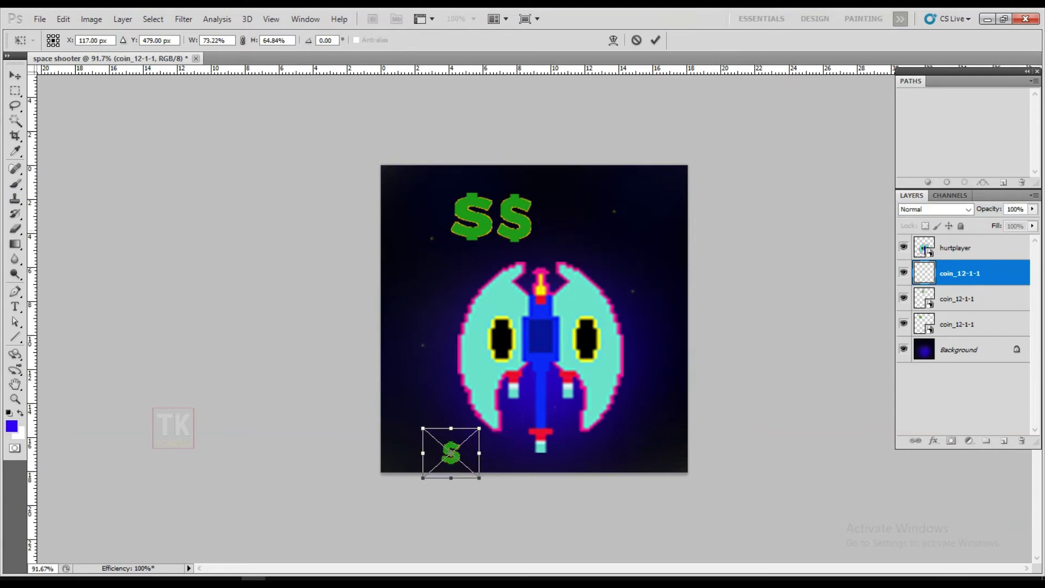
pyautogui.press('Return')
pyautogui.click(948, 298)
pyautogui.hotkey('ctrl', 't')
pyautogui.moveTo(561, 273); pyautogui.dragTo(457, 483)
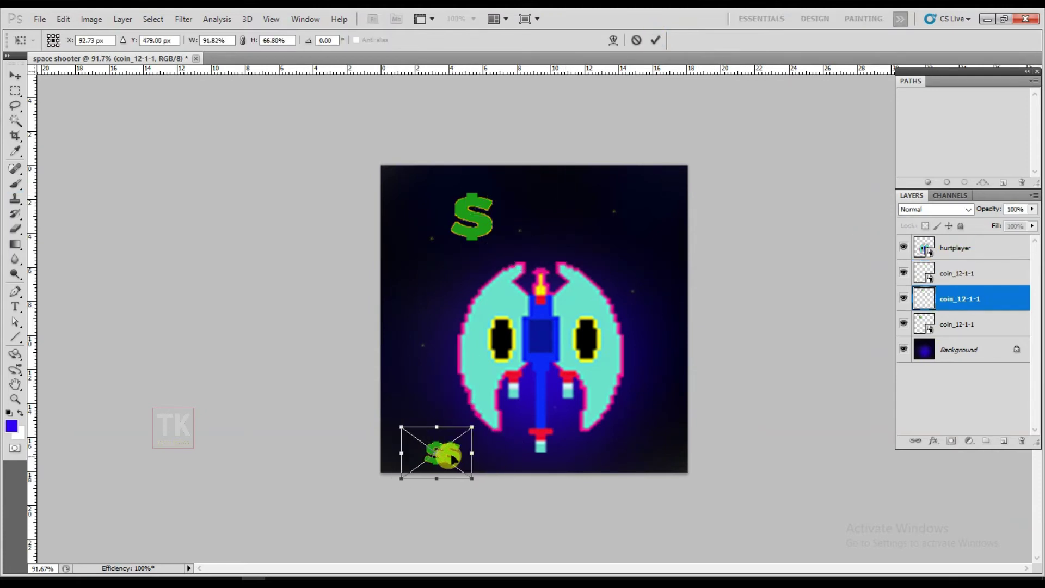
pyautogui.click(656, 40)
pyautogui.hotkey('alt', '[')
pyautogui.hotkey('ctrl', 't')
pyautogui.moveTo(473, 216); pyautogui.dragTo(413, 453)
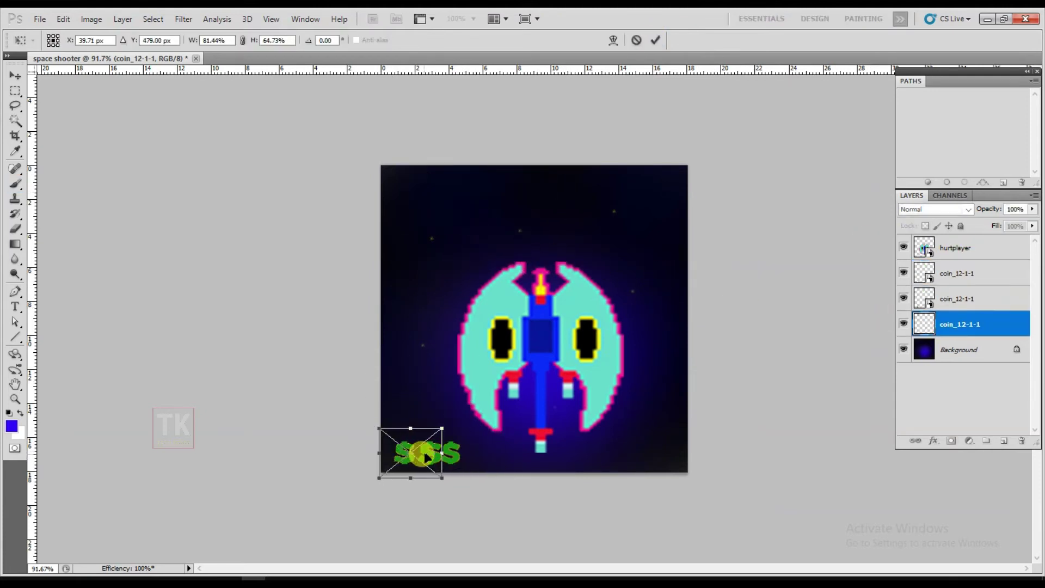
# Step: Raise the hurtplayer spaceship higher on the cover
pyautogui.click(655, 39)
pyautogui.hotkey('alt', 'shift', ']')
pyautogui.hotkey('ctrl', 't')
pyautogui.moveTo(602, 356); pyautogui.dragTo(602, 311)
pyautogui.press('Return')
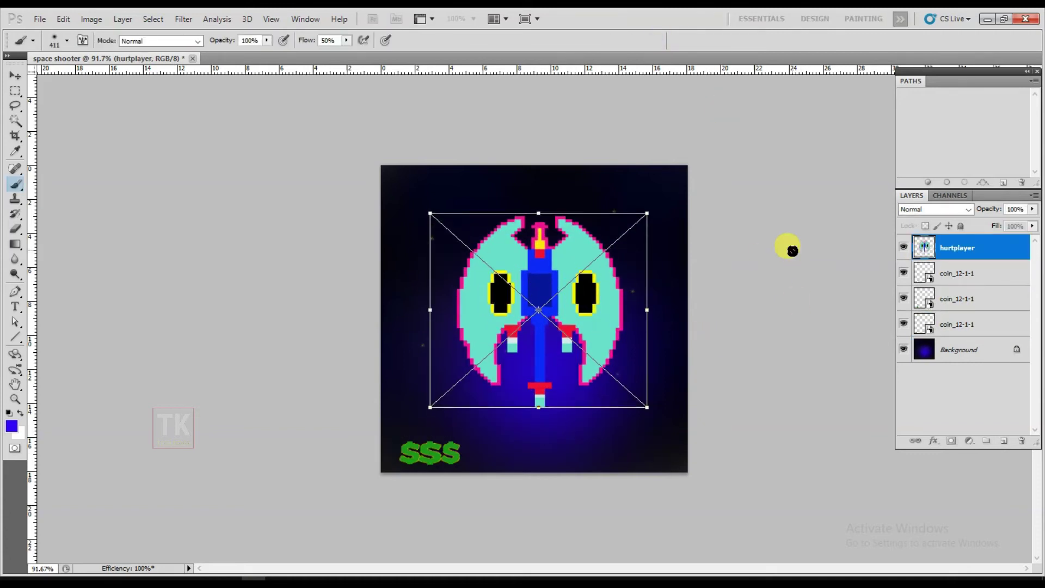
pyautogui.hotkey('alt', 'shift', '[')
pyautogui.keyDown('alt'); pyautogui.scroll(-3, 668, 372); pyautogui.keyUp('alt')
pyautogui.keyDown('alt'); pyautogui.scroll(-3, 321, 263); pyautogui.keyUp('alt')
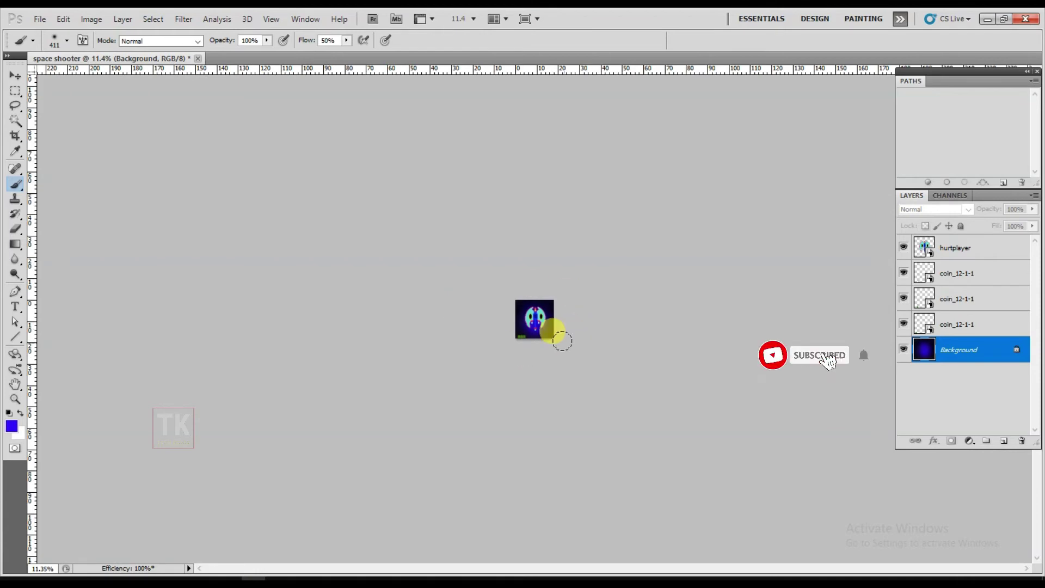
# Step: Save the cover as a JPEG with default quality in Downloads, then undo to restore layers
pyautogui.click(39, 18)
pyautogui.click(393, 339)
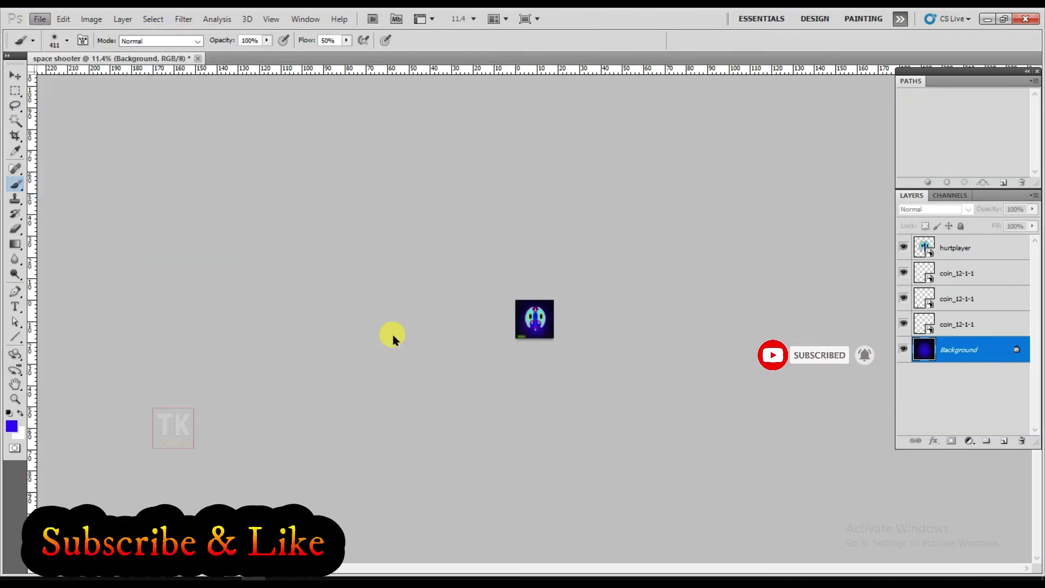
pyautogui.hotkey('ctrl', 'shift', 's')
pyautogui.click(441, 387)
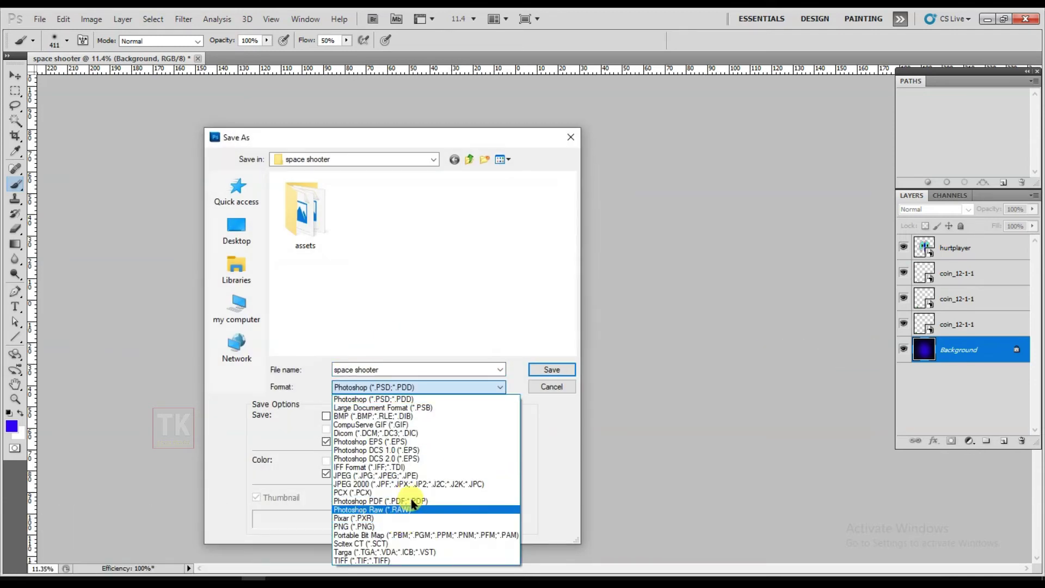
pyautogui.click(423, 476)
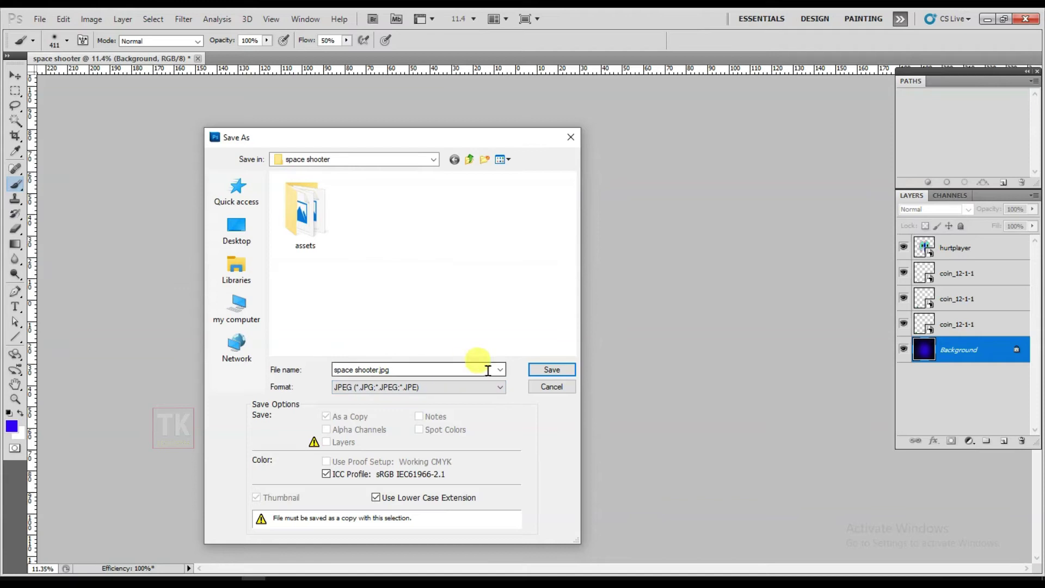
pyautogui.click(468, 160)
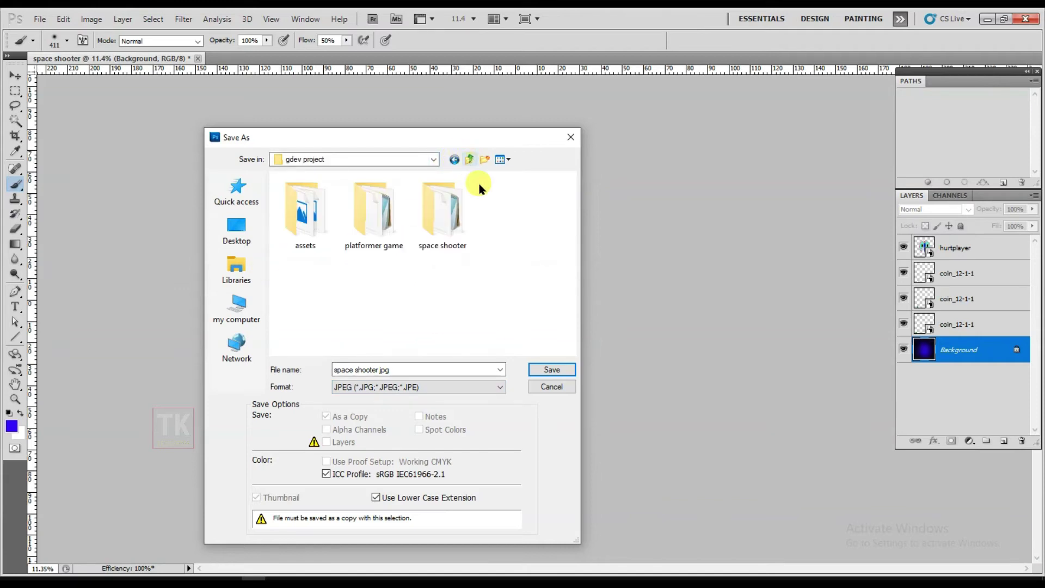
pyautogui.click(470, 161)
pyautogui.click(236, 308)
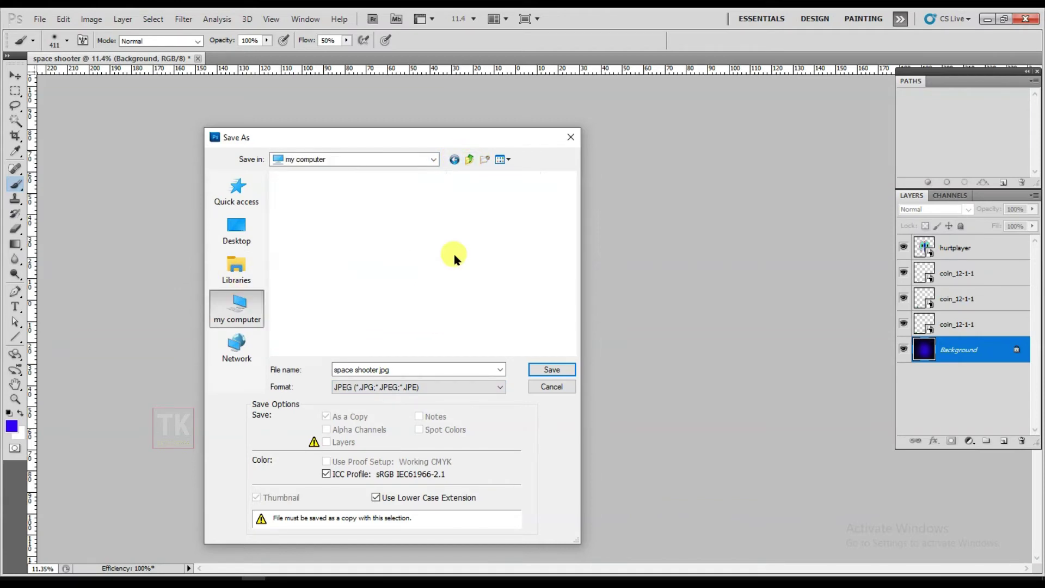
pyautogui.click(555, 369)
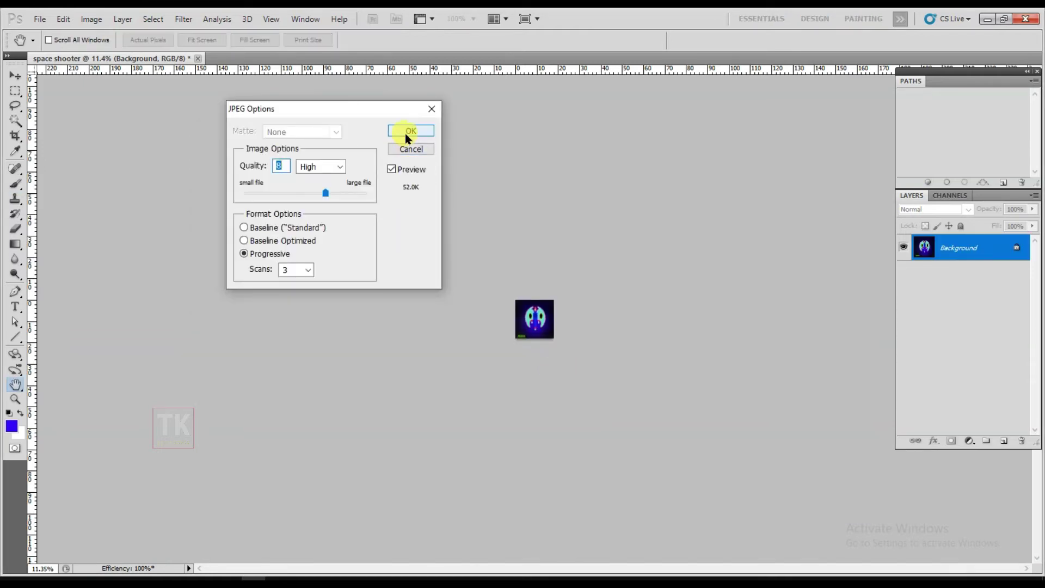
pyautogui.click(411, 130)
pyautogui.hotkey('ctrl', 'z')
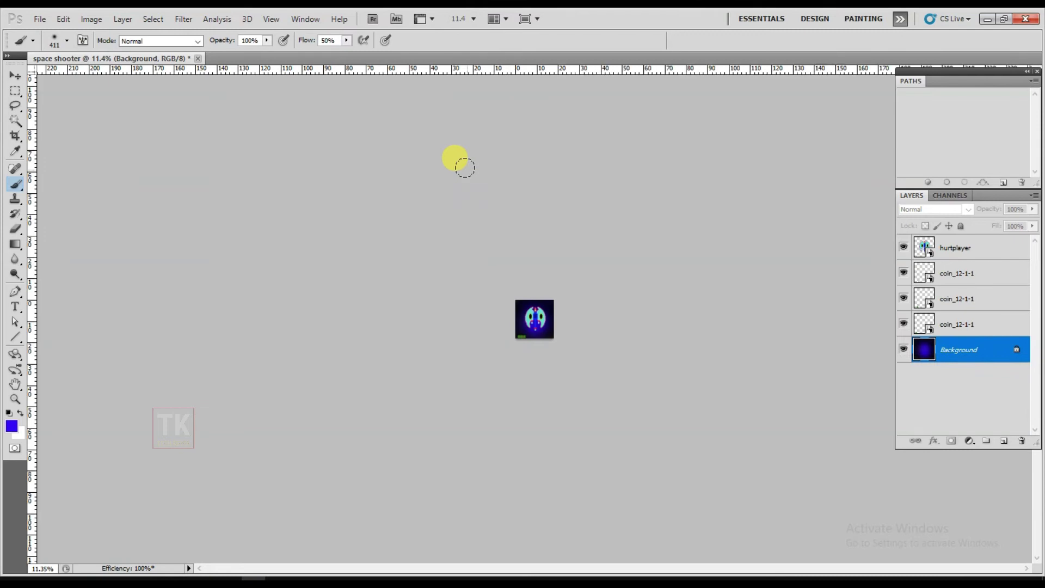
# Step: Upload the 'space shooter' image from Downloads as the itch.io cover
pyautogui.click(234, 577)
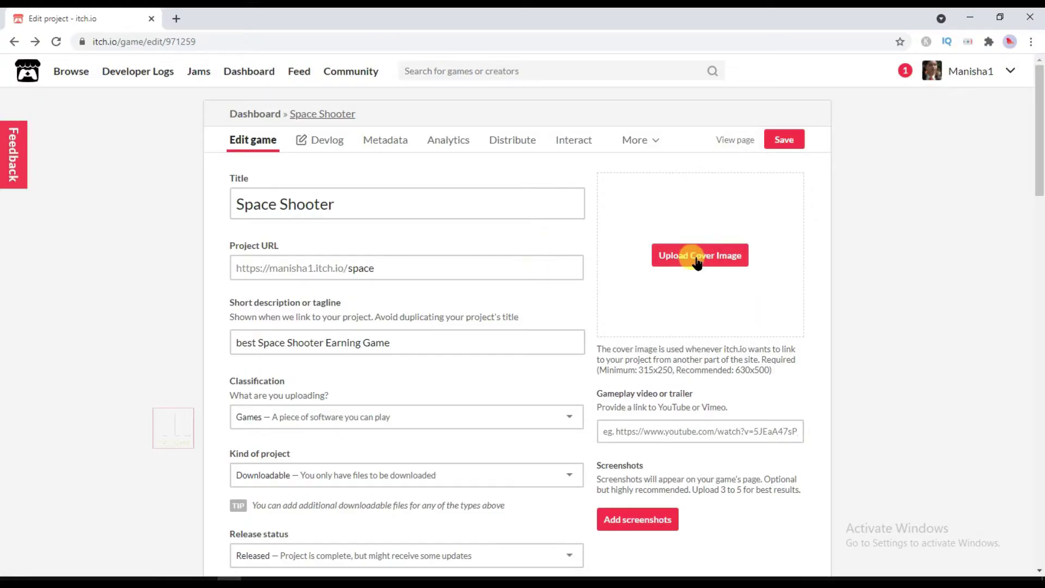
pyautogui.click(712, 258)
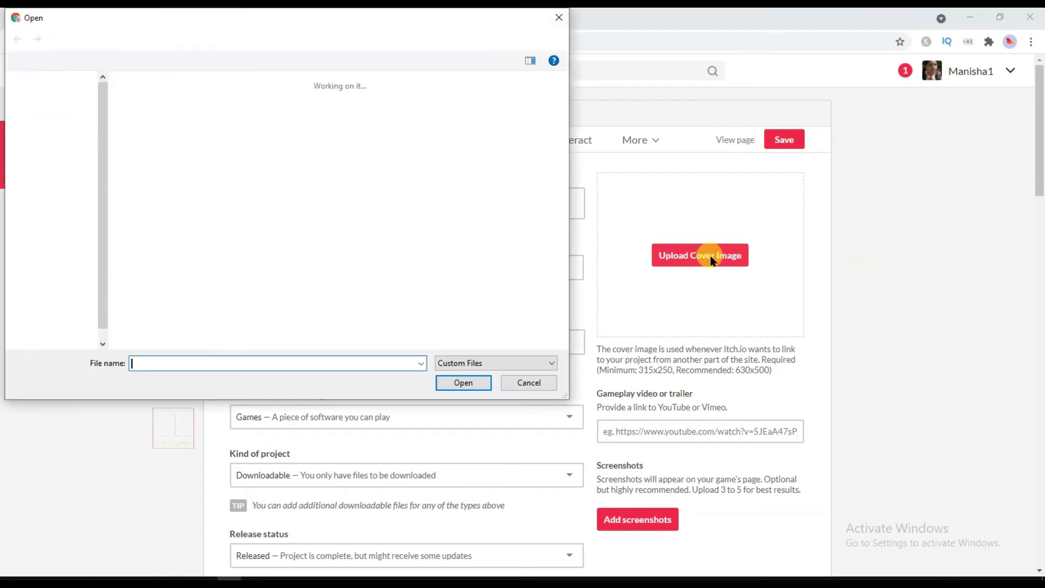
pyautogui.click(144, 115)
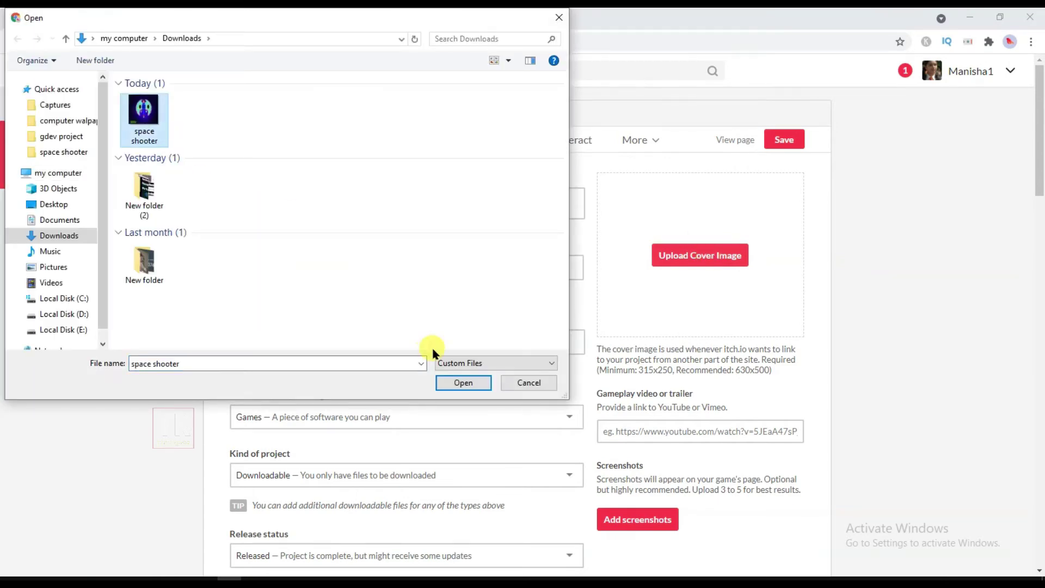
pyautogui.click(464, 383)
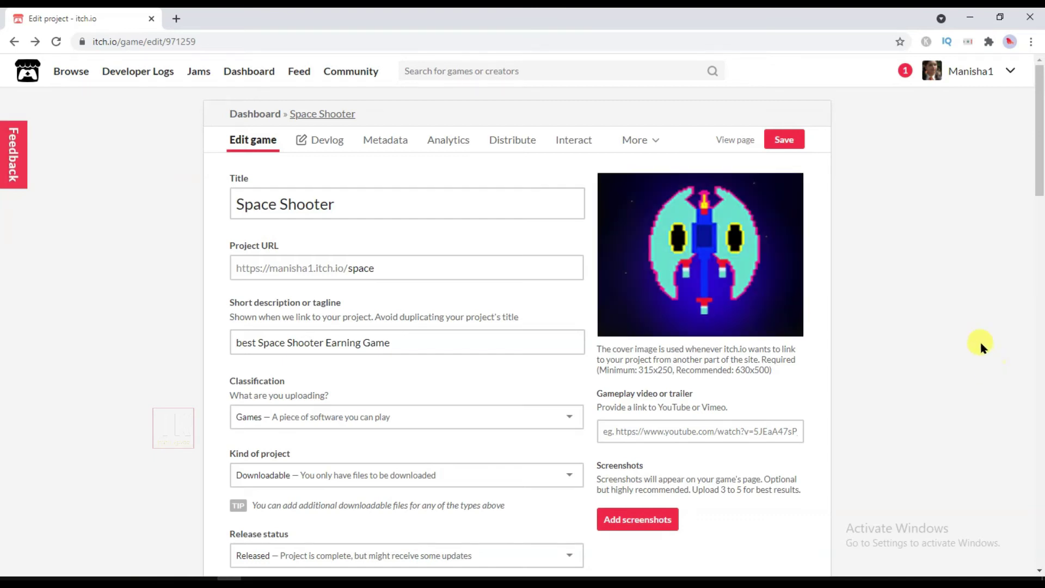
pyautogui.scroll(-2, 609, 288)
pyautogui.moveTo(599, 271); pyautogui.dragTo(684, 276)
pyautogui.click(715, 287)
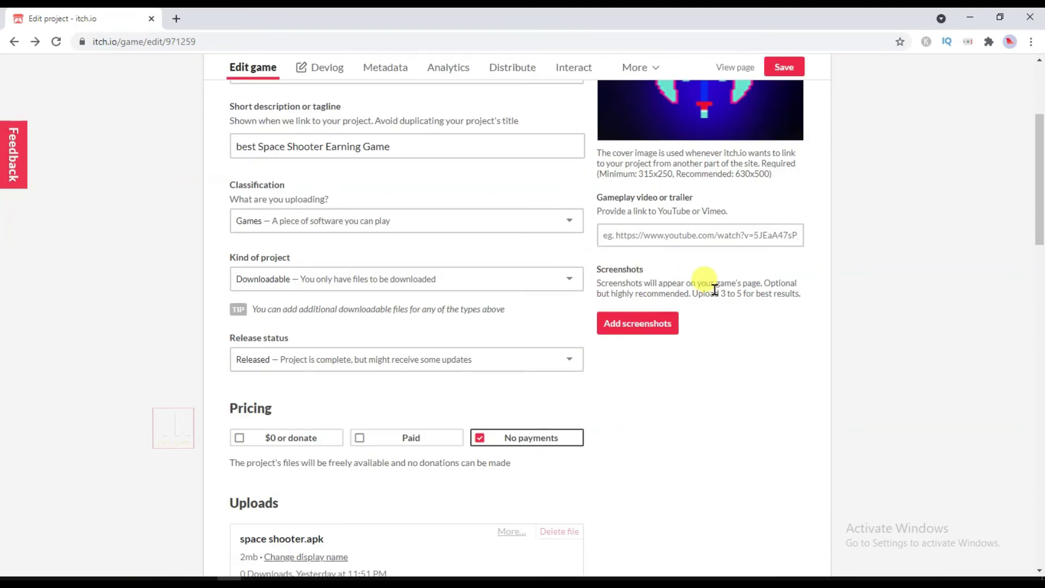
pyautogui.click(642, 327)
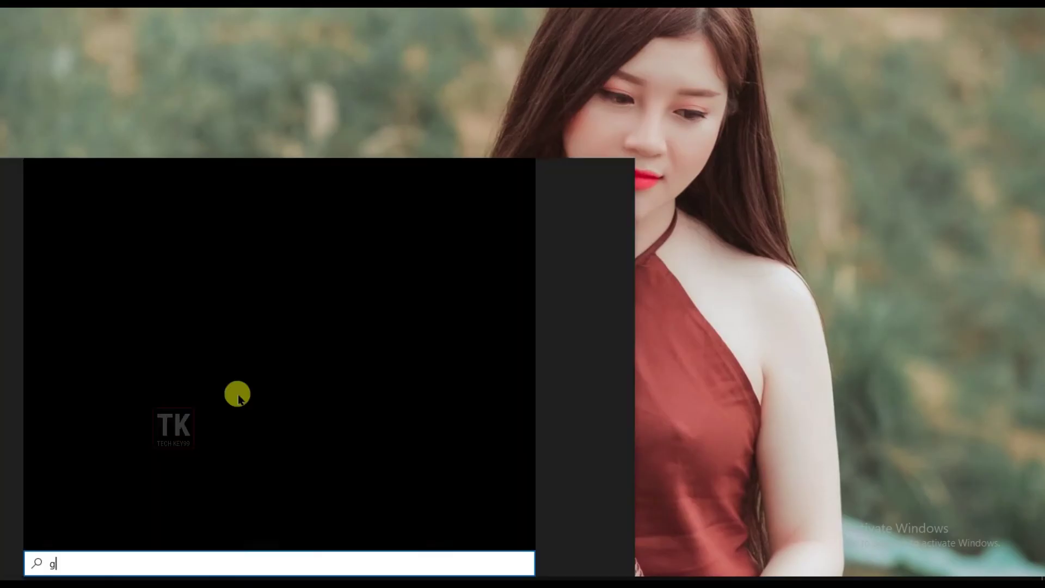
pyautogui.write('gdev')
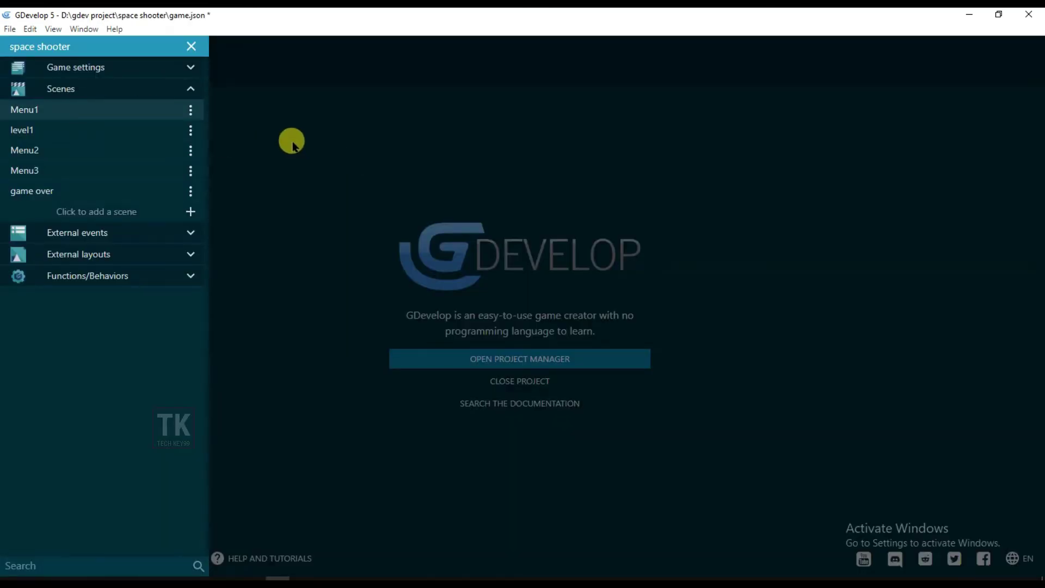
# Step: Launch the Snipping Tool from the Windows Start menu
pyautogui.press('super')
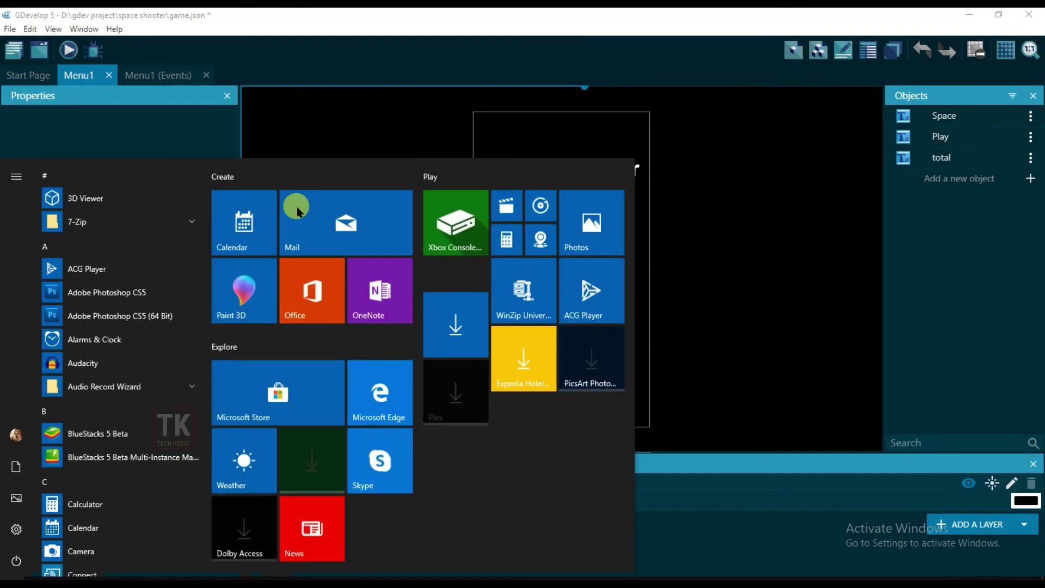
pyautogui.write('snip')
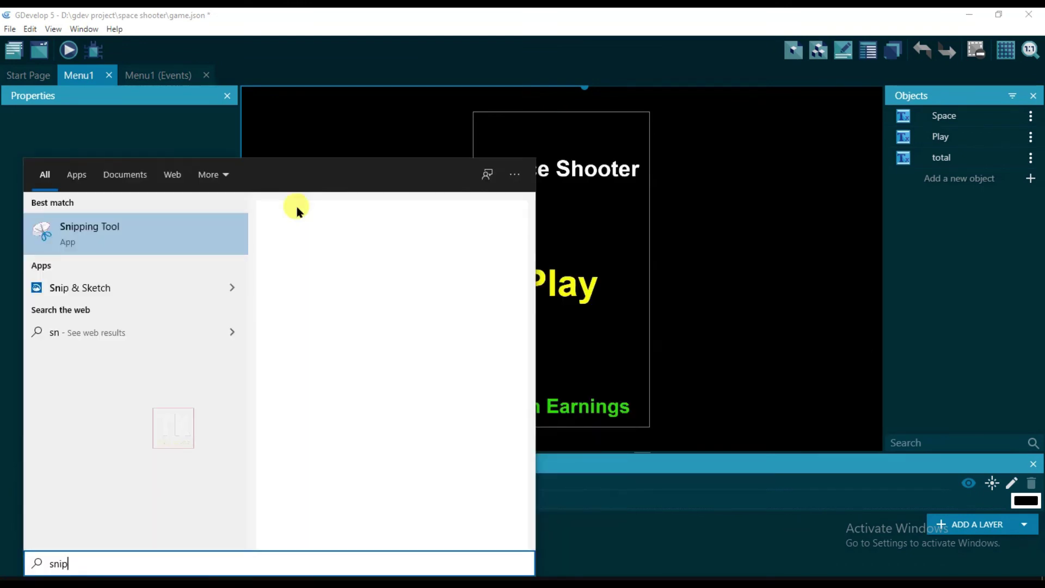
pyautogui.click(127, 234)
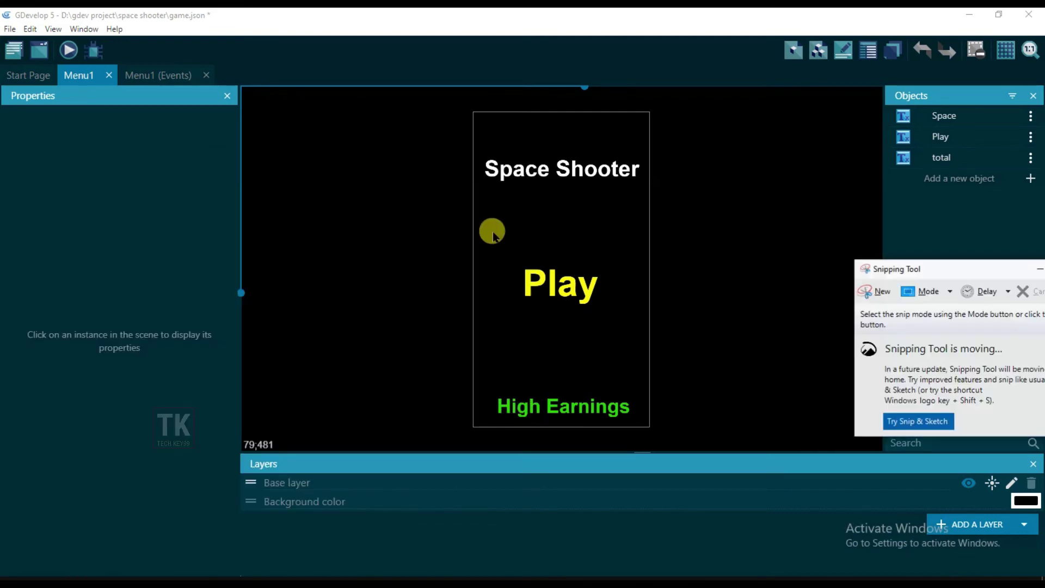
# Step: Snip the Menu1 portrait game screen rectangle
pyautogui.click(876, 296)
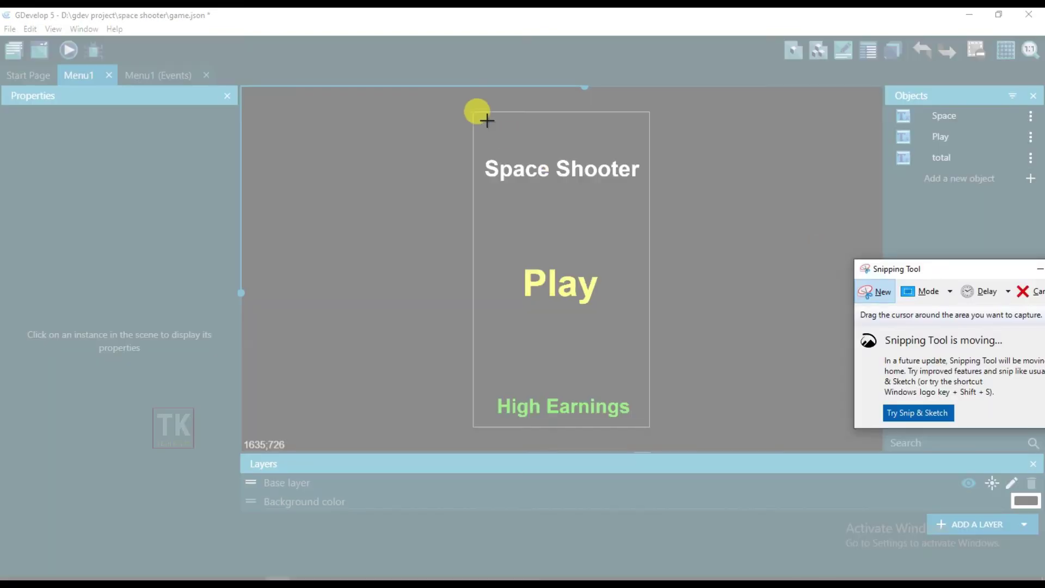
pyautogui.moveTo(487, 120); pyautogui.dragTo(651, 427)
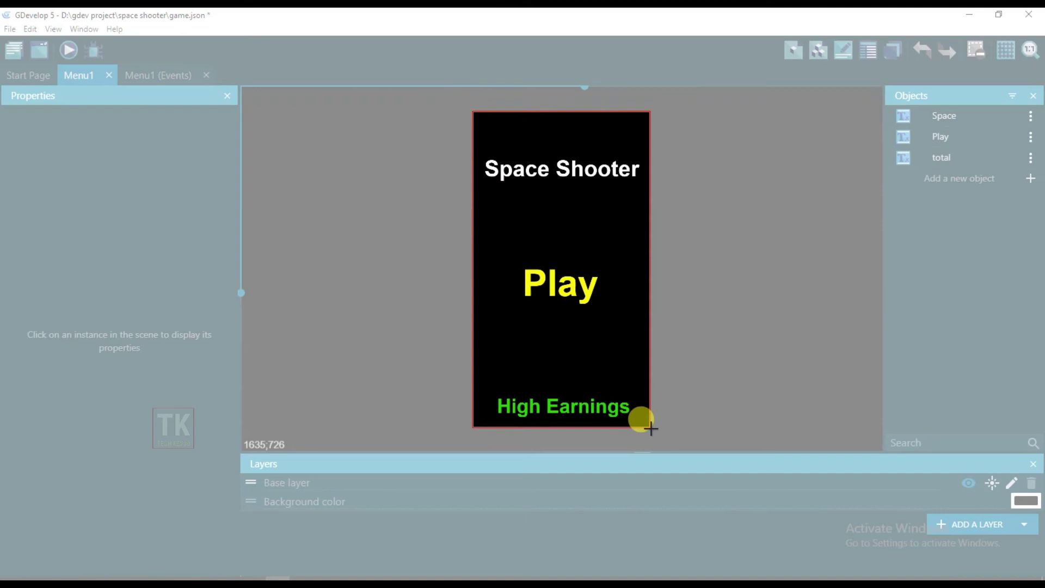
pyautogui.moveTo(650, 426); pyautogui.dragTo(651, 427)
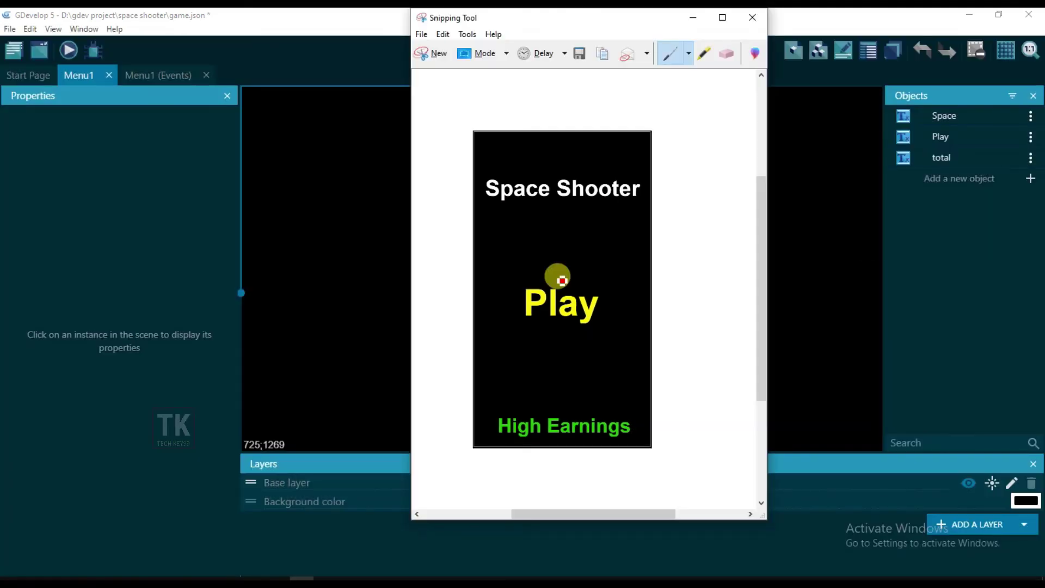
# Step: Save the Menu1 capture as a PNG and close the capture window
pyautogui.click(423, 37)
pyautogui.click(467, 68)
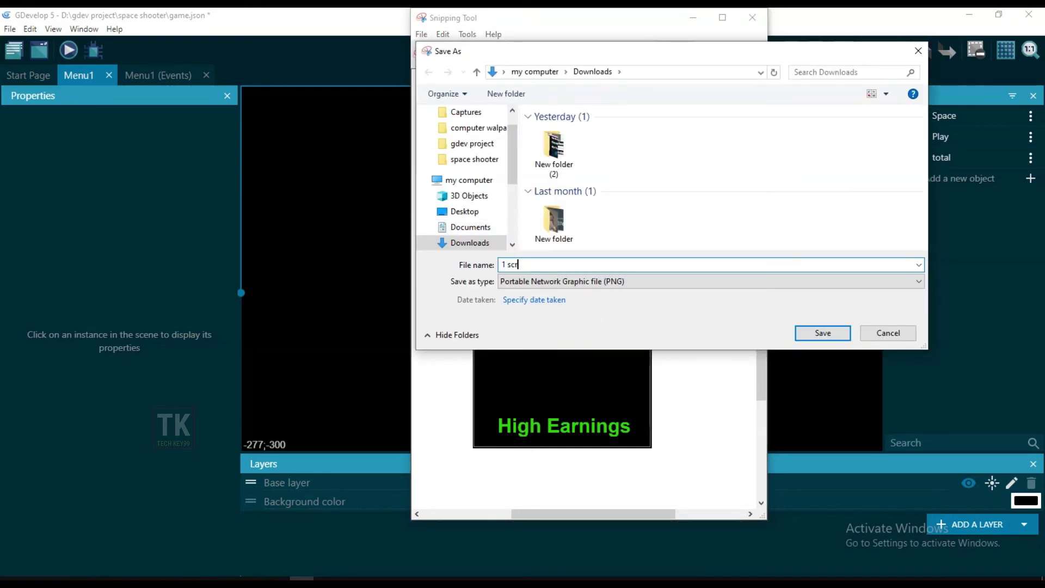
pyautogui.click(822, 335)
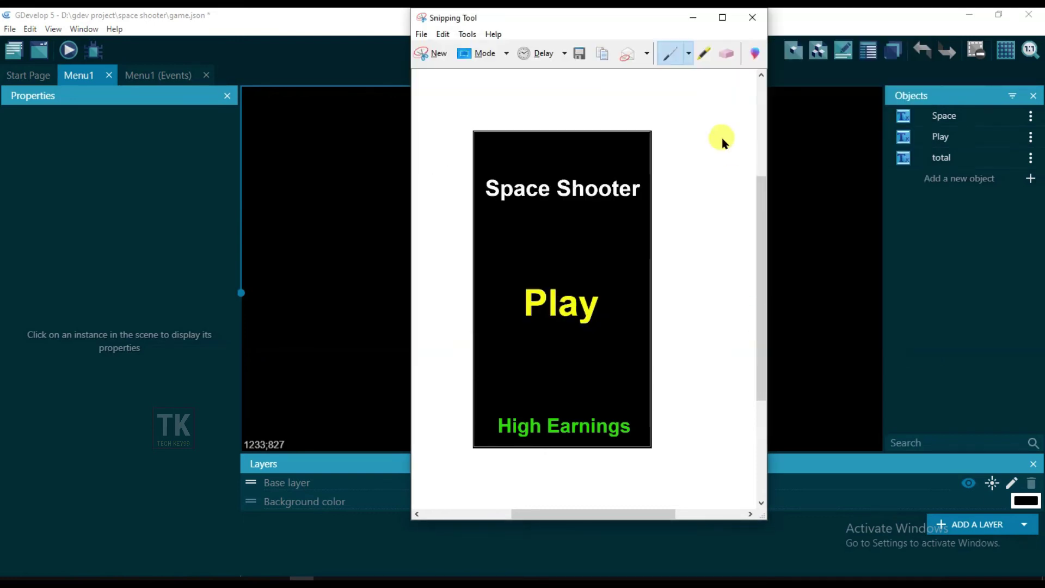
pyautogui.click(693, 18)
pyautogui.click(14, 54)
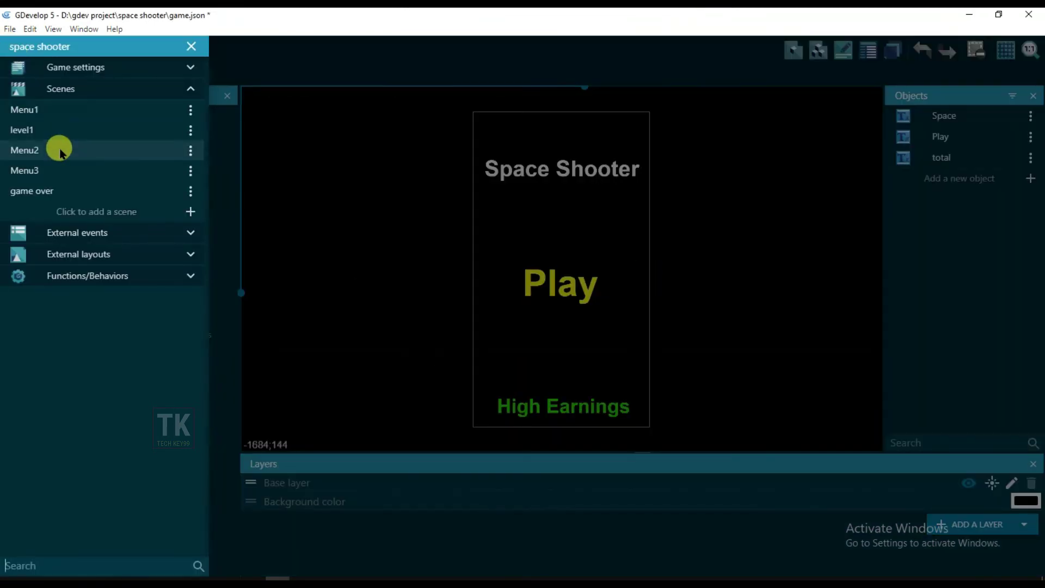
# Step: Open the Menu2 scene, snip the High Earnings menu, and save it as screenshot2
pyautogui.click(25, 150)
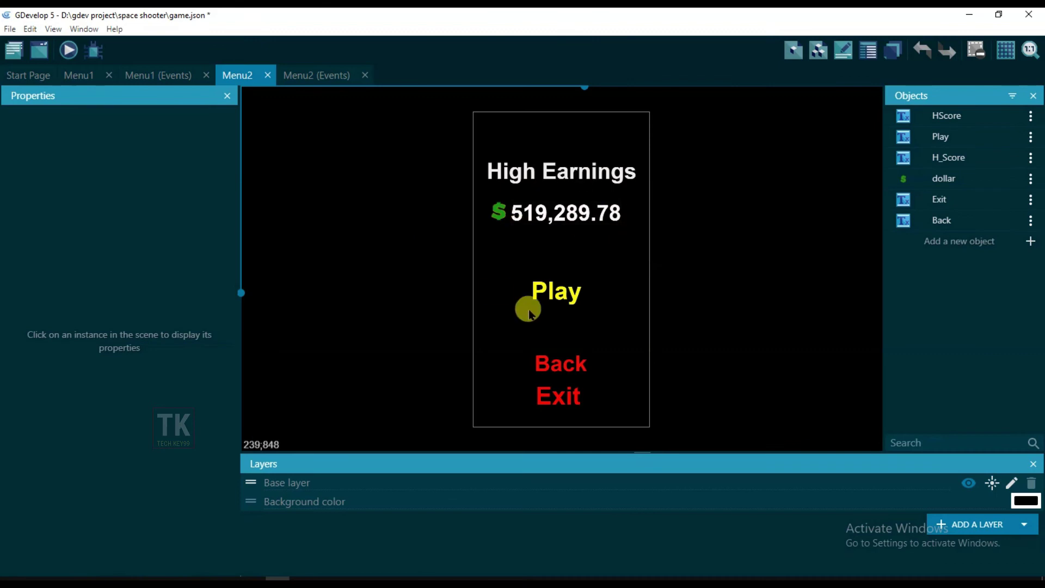
pyautogui.click(311, 570)
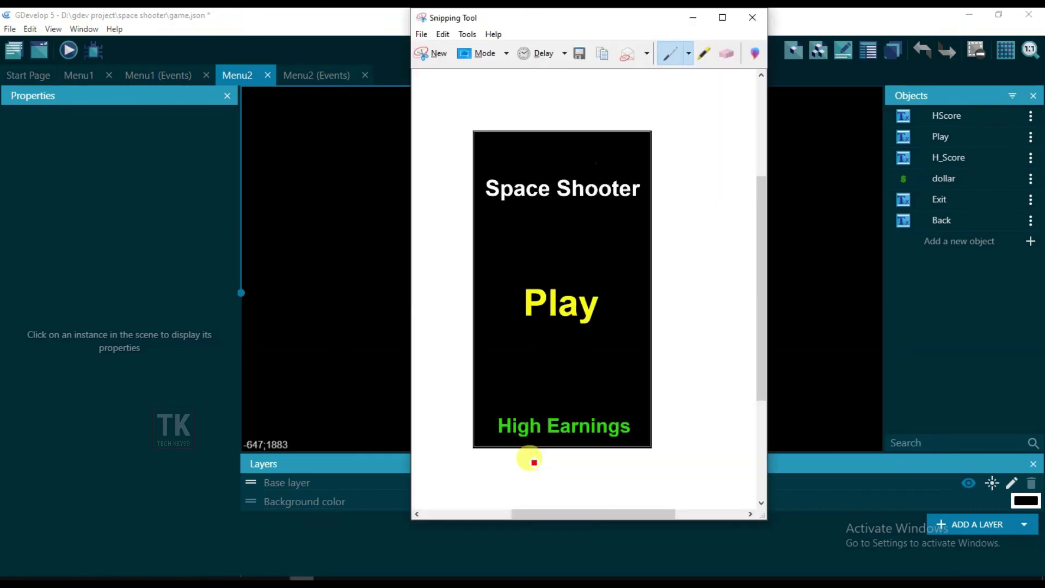
pyautogui.click(439, 61)
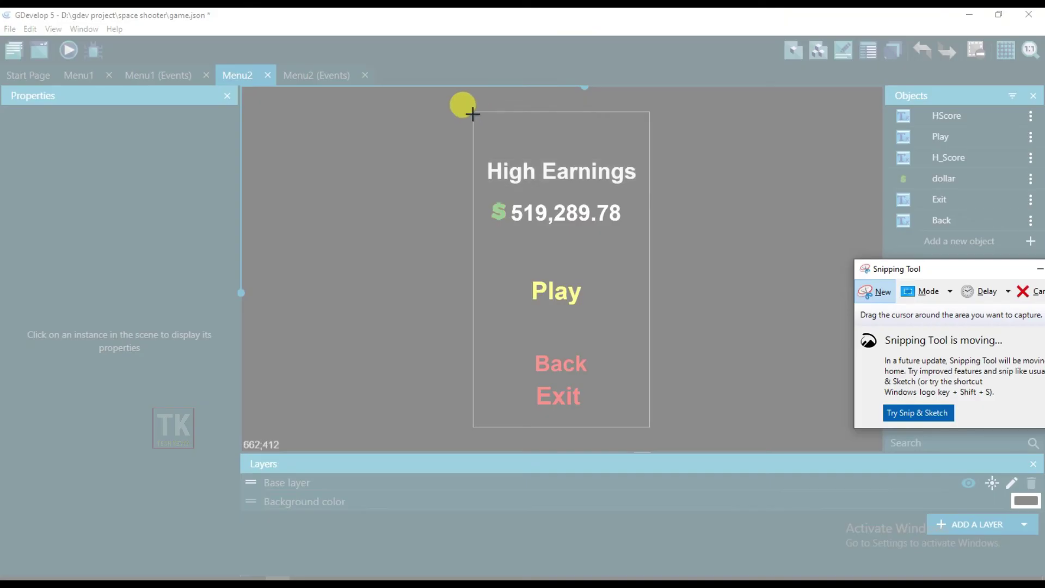
pyautogui.moveTo(472, 112); pyautogui.dragTo(651, 427)
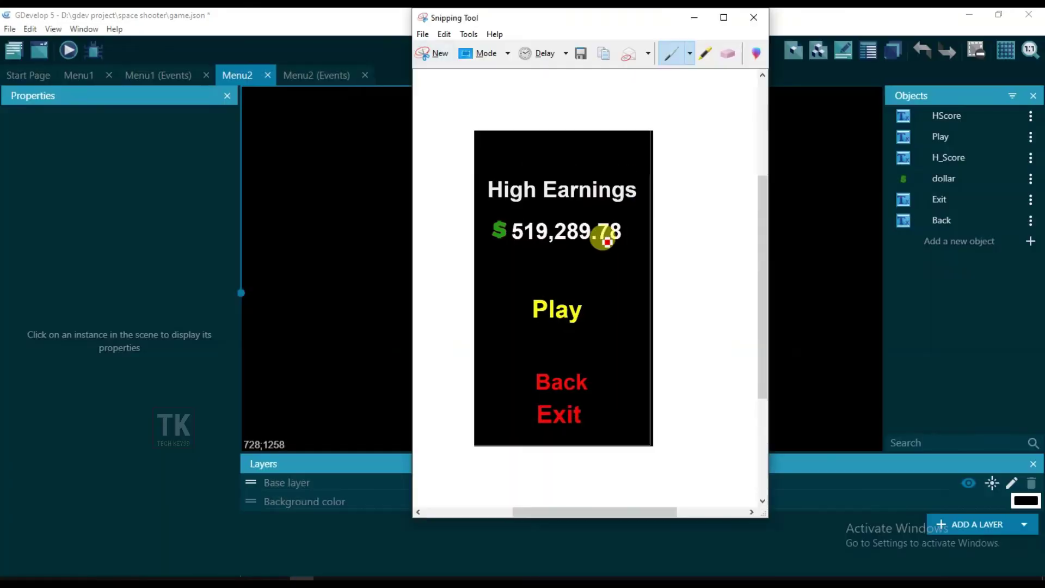
pyautogui.click(451, 69)
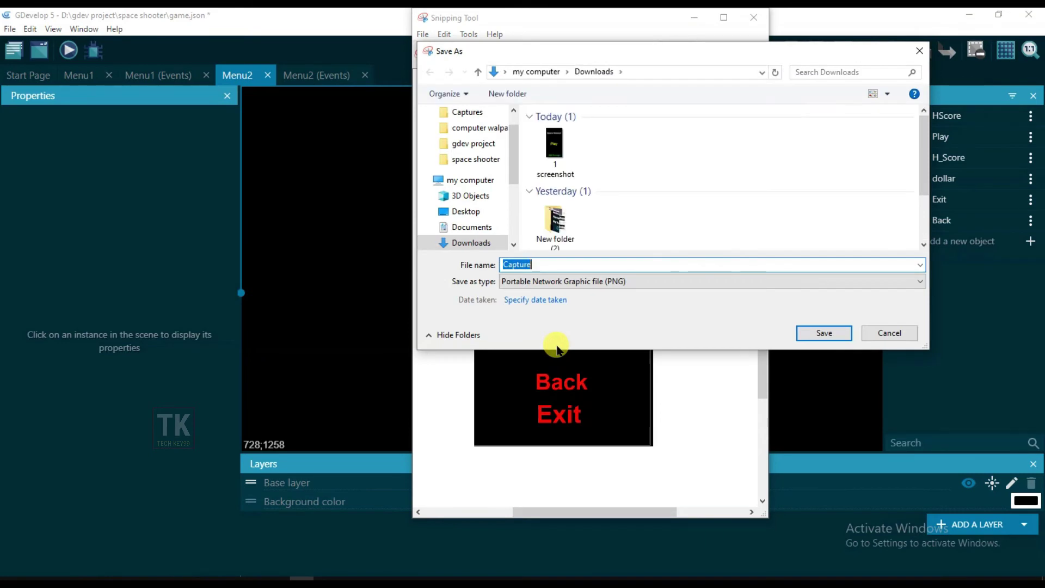
pyautogui.click(826, 333)
# Step: Open the game over scene, snip it, and save it as screenshot3
pyautogui.click(696, 18)
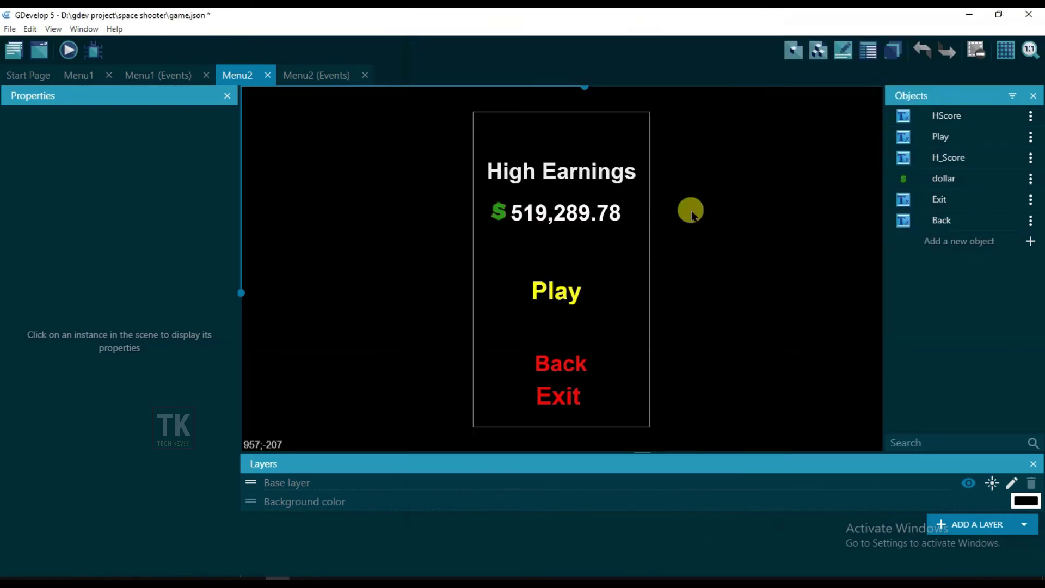
pyautogui.click(14, 50)
pyautogui.click(72, 192)
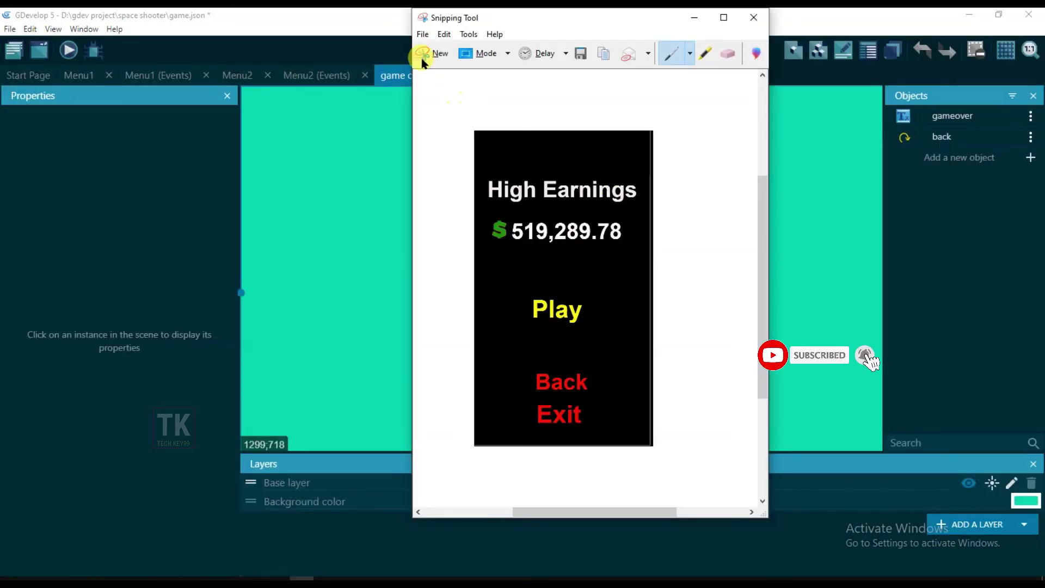
pyautogui.click(428, 51)
pyautogui.moveTo(479, 122); pyautogui.dragTo(646, 417)
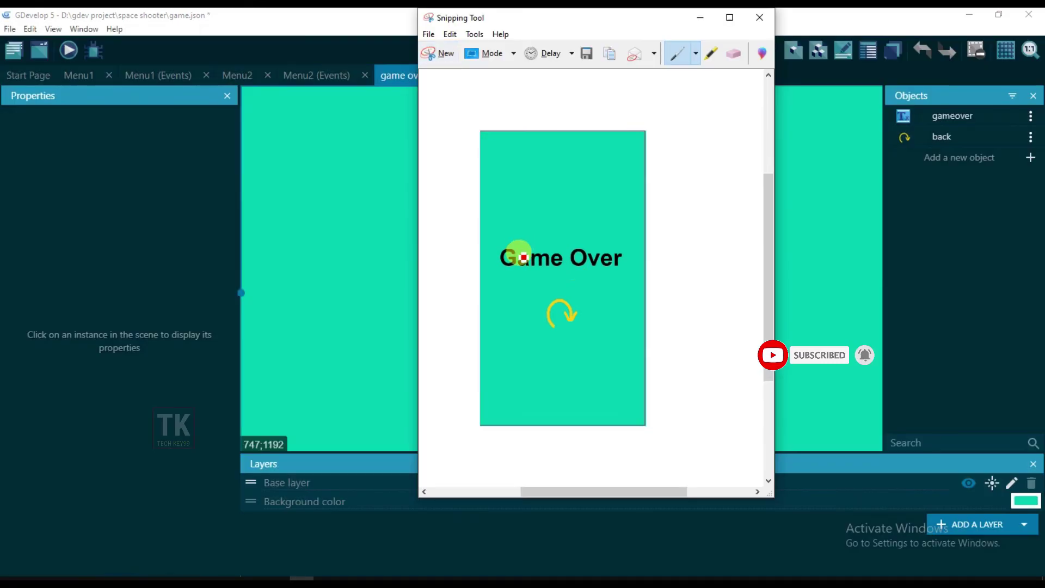
pyautogui.click(428, 33)
pyautogui.click(478, 78)
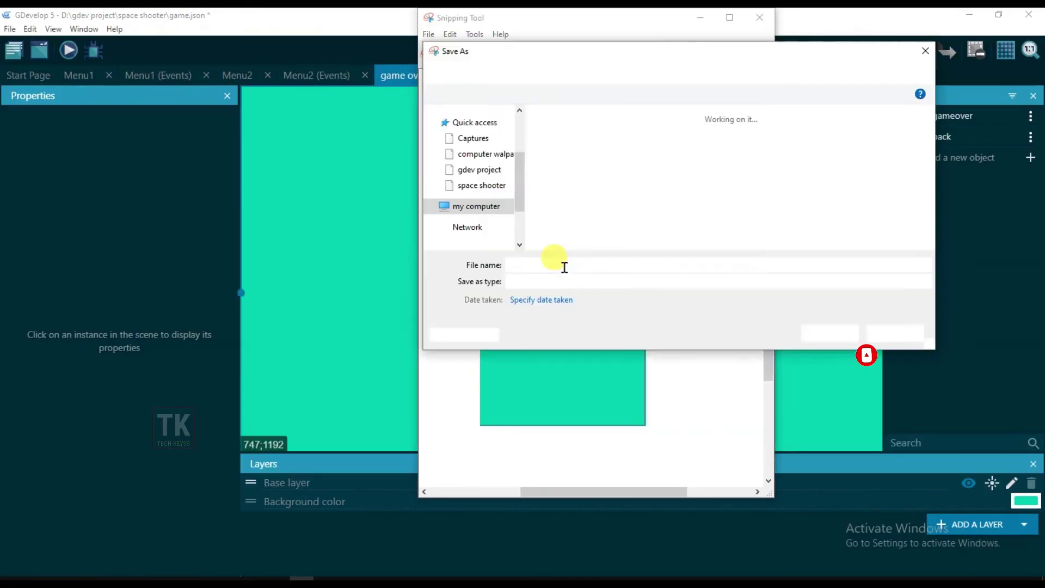
pyautogui.write('screenshot3')
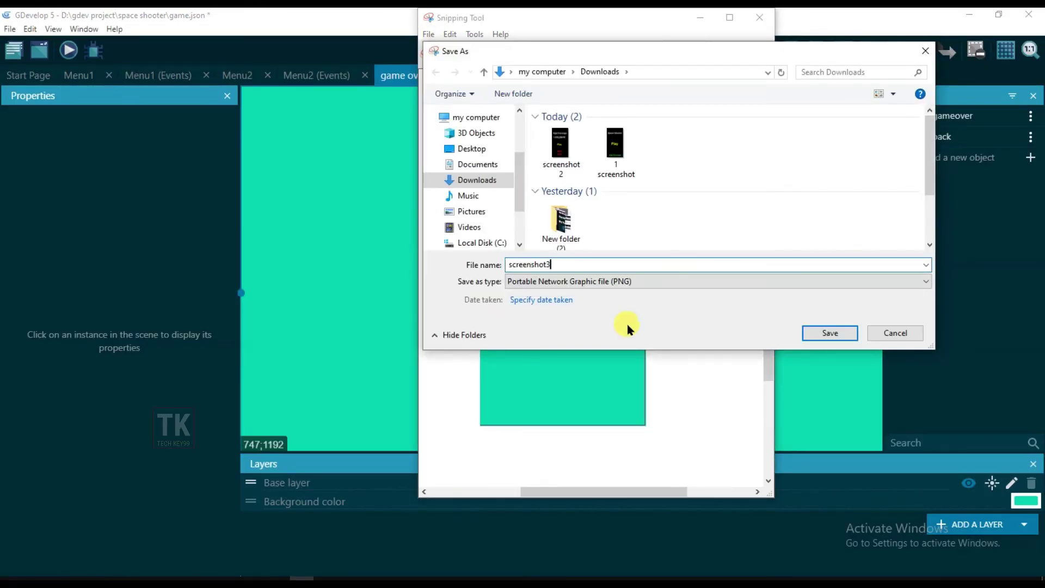
pyautogui.click(831, 333)
pyautogui.click(700, 18)
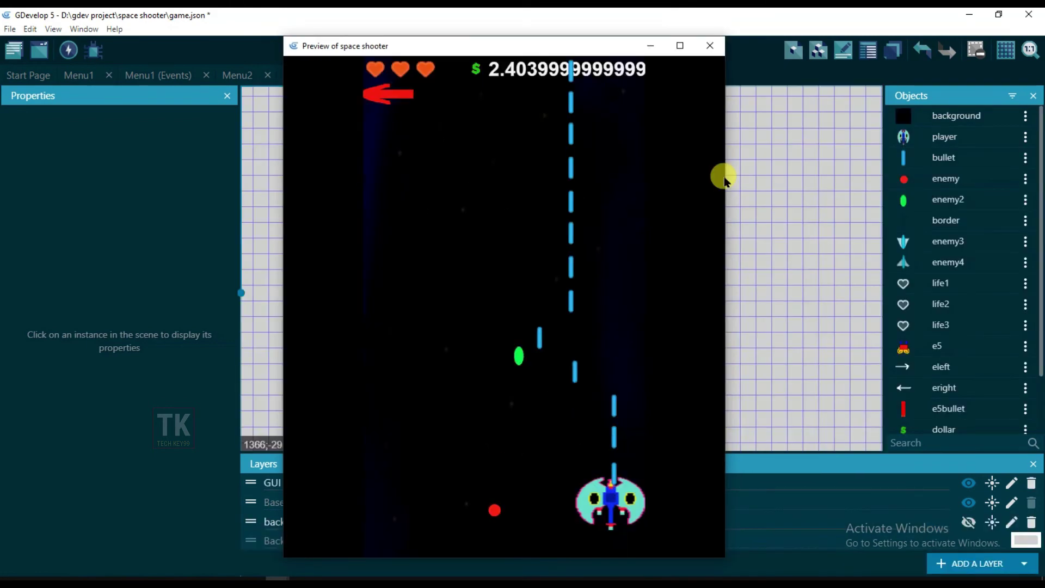
# Step: Move the ship left in the preview and snip the whole game window
pyautogui.press('Left')
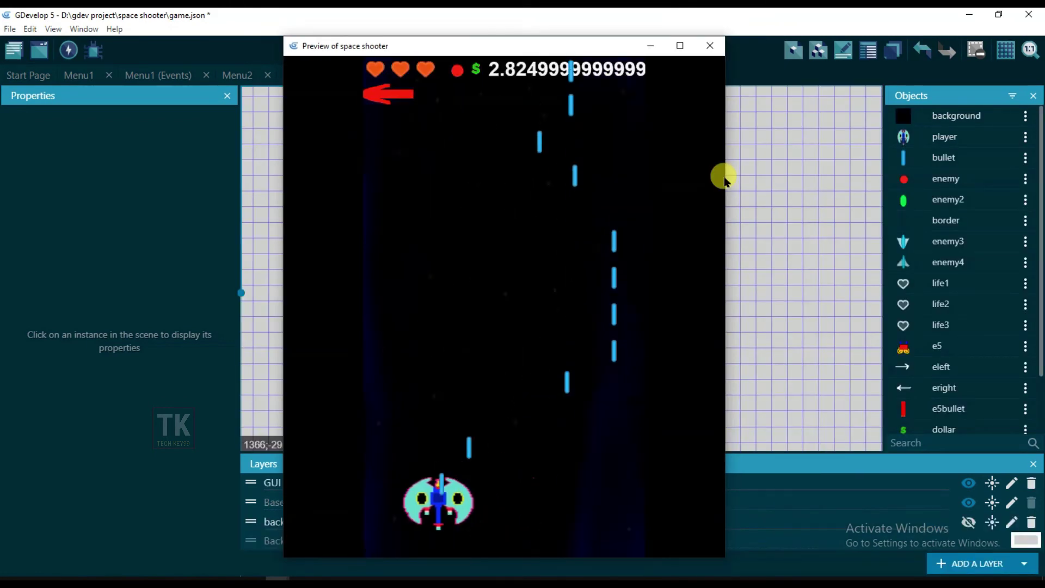
pyautogui.hotkey('ctrl', 'n')
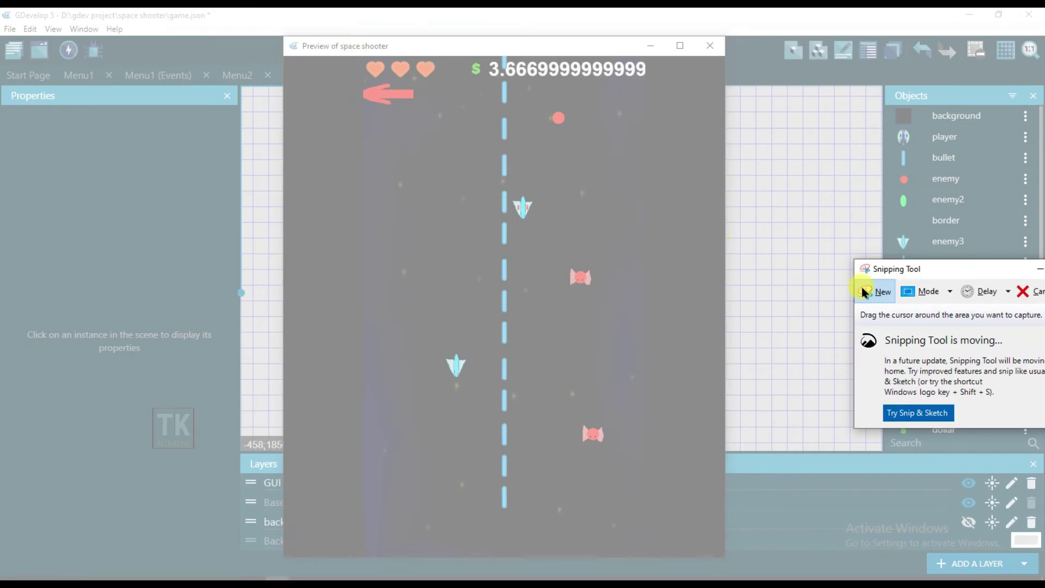
pyautogui.click(863, 291)
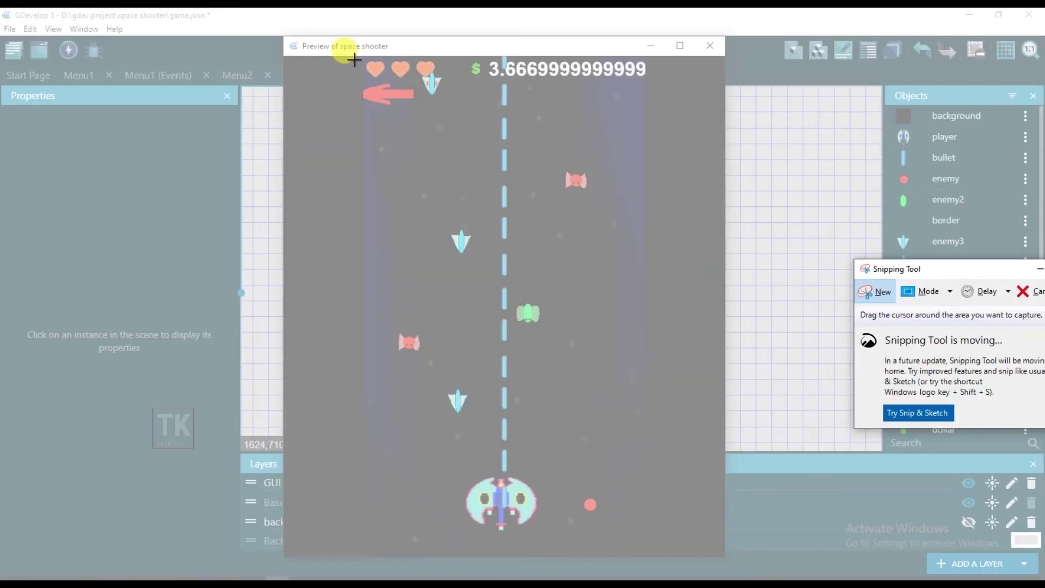
pyautogui.moveTo(357, 59); pyautogui.dragTo(652, 556)
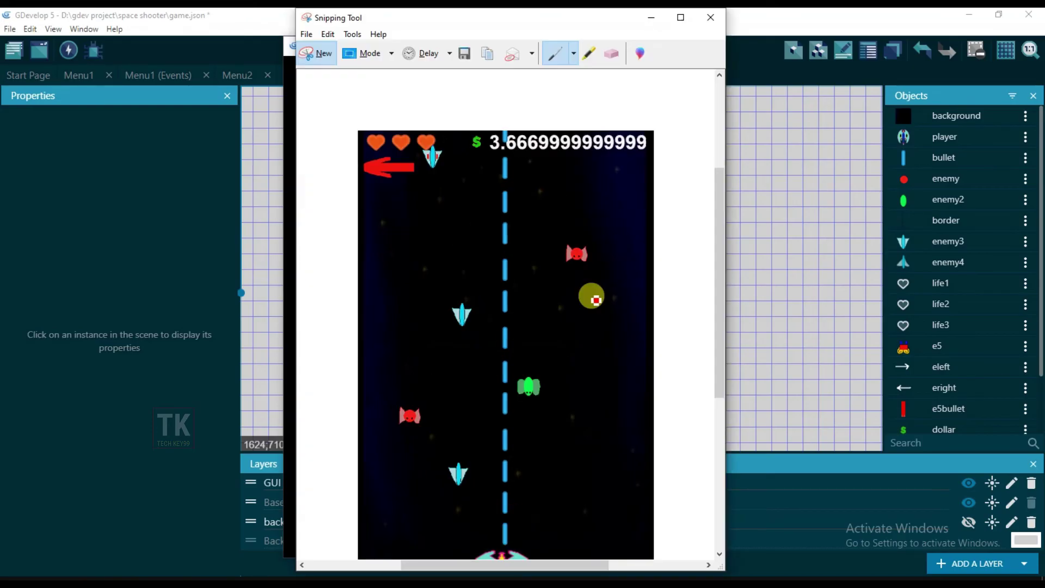
pyautogui.scroll(-1, 577, 283)
pyautogui.scroll(-1, 577, 286)
pyautogui.scroll(-1, 576, 285)
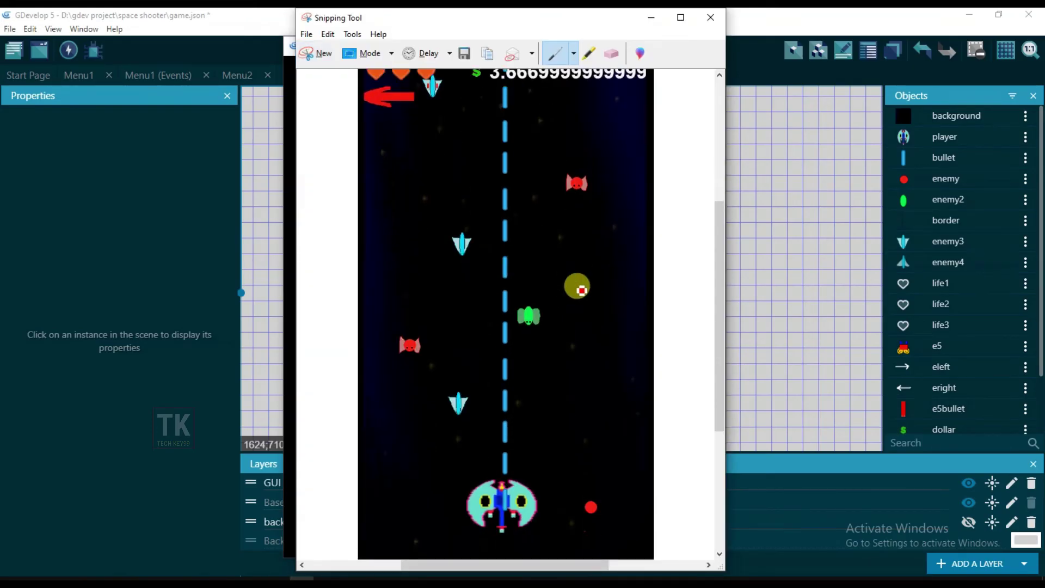
pyautogui.scroll(2, 577, 285)
pyautogui.scroll(2, 577, 285)
# Step: Save the gameplay snip as screenshot4, then close Snipping Tool and the preview
pyautogui.click(304, 34)
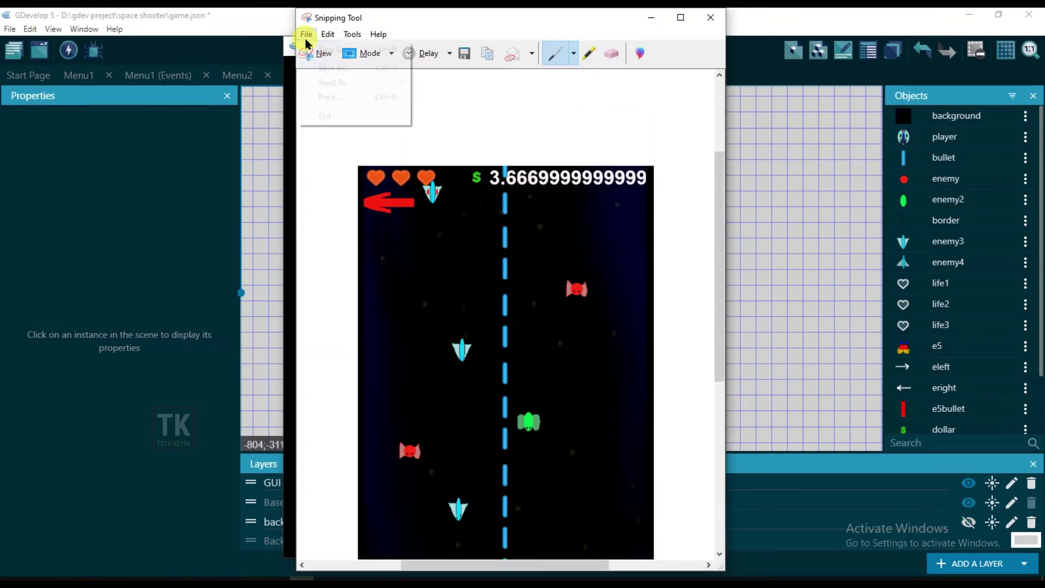
pyautogui.click(334, 68)
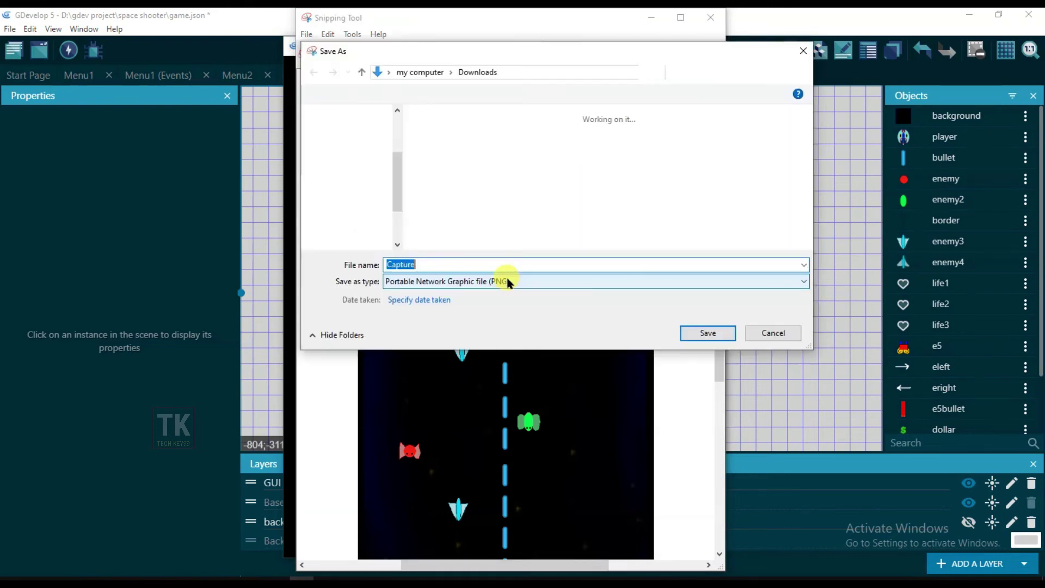
pyautogui.write('screensho')
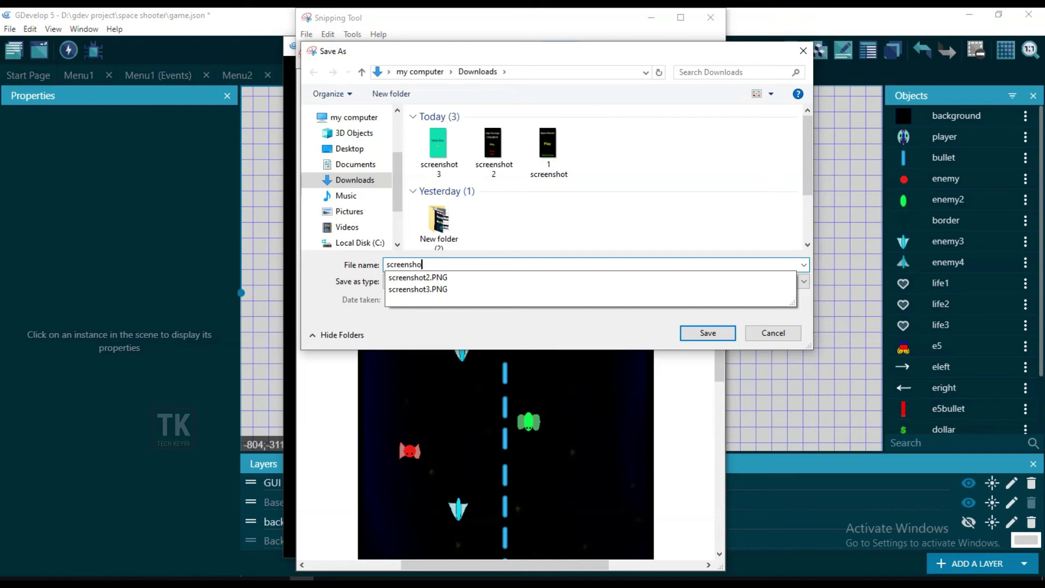
pyautogui.write('t4')
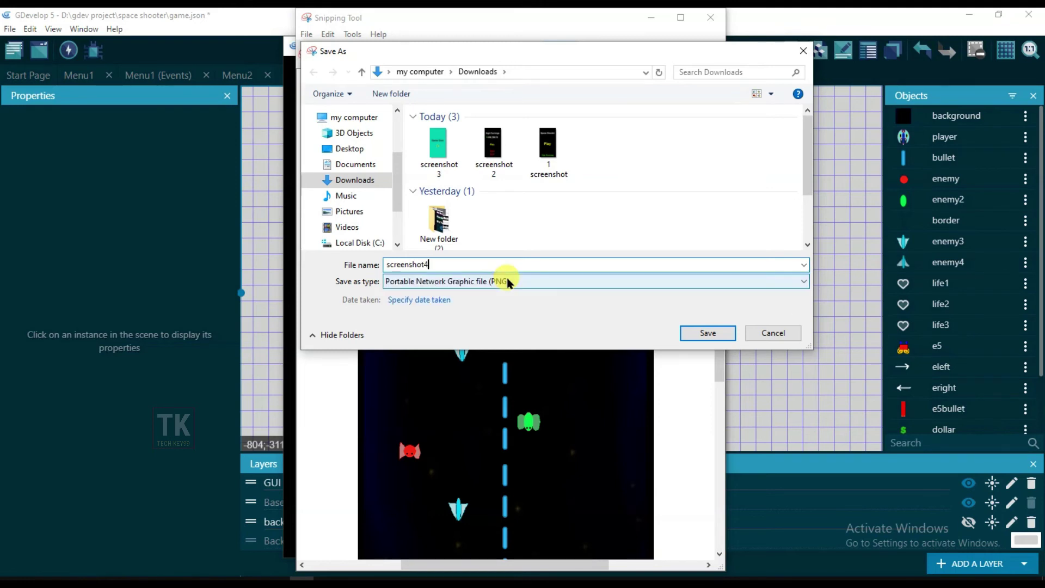
pyautogui.click(696, 334)
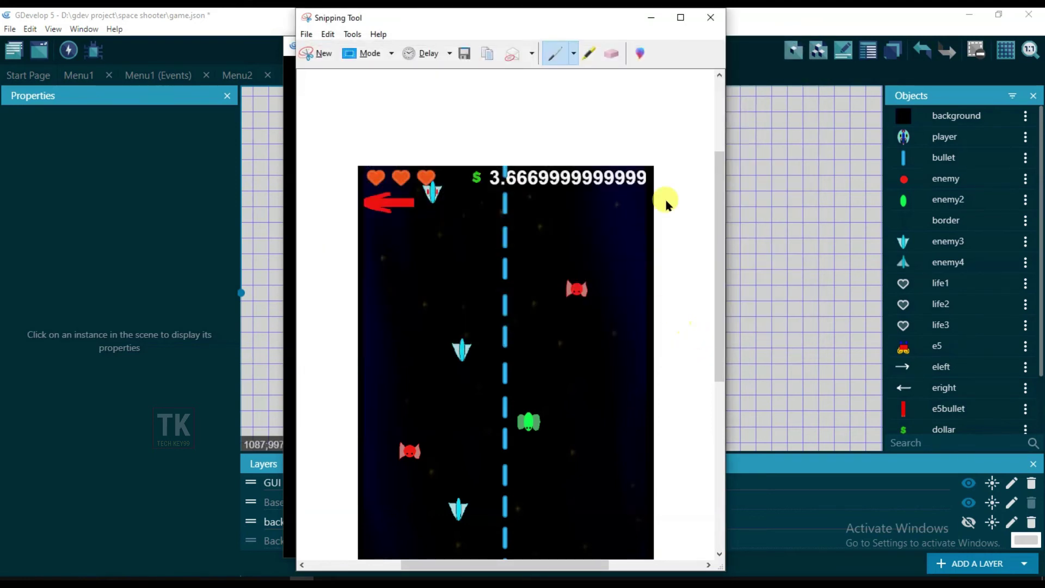
pyautogui.click(709, 20)
pyautogui.click(714, 43)
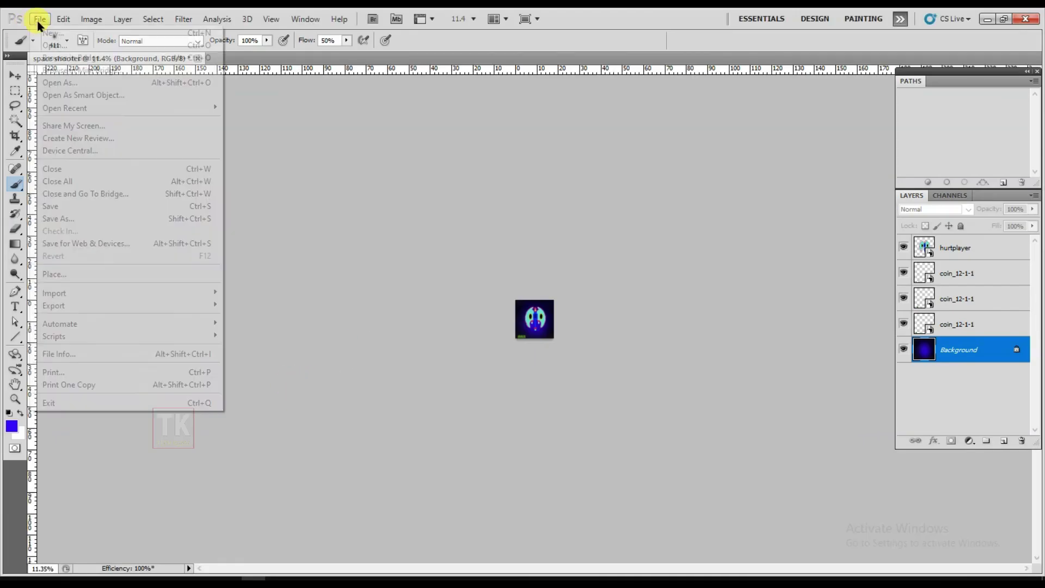
# Step: Confirm a new 720 × 1280 pixel document called 'screenshot'
pyautogui.click(59, 36)
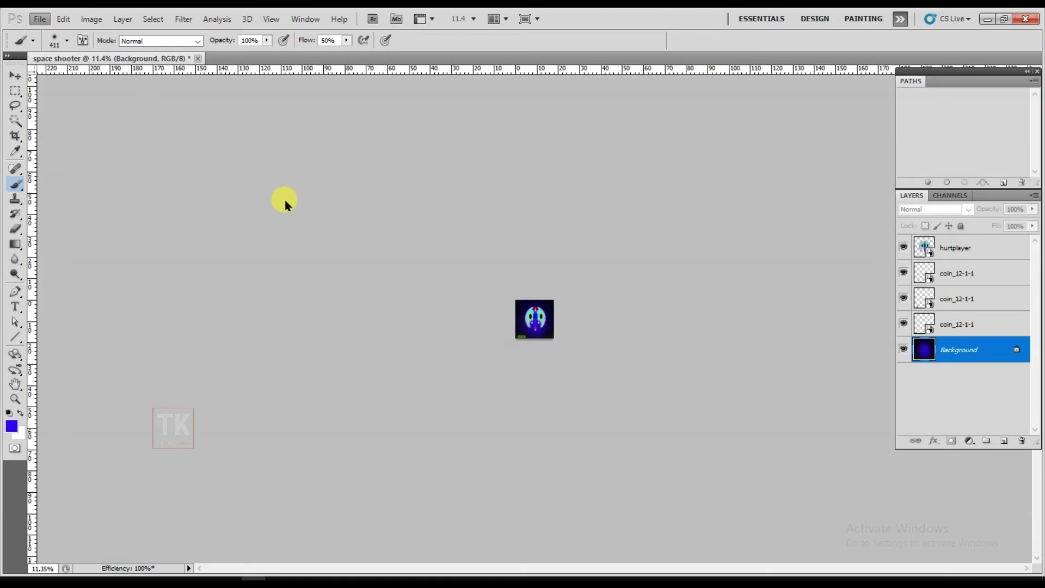
pyautogui.hotkey('ctrl', 'n')
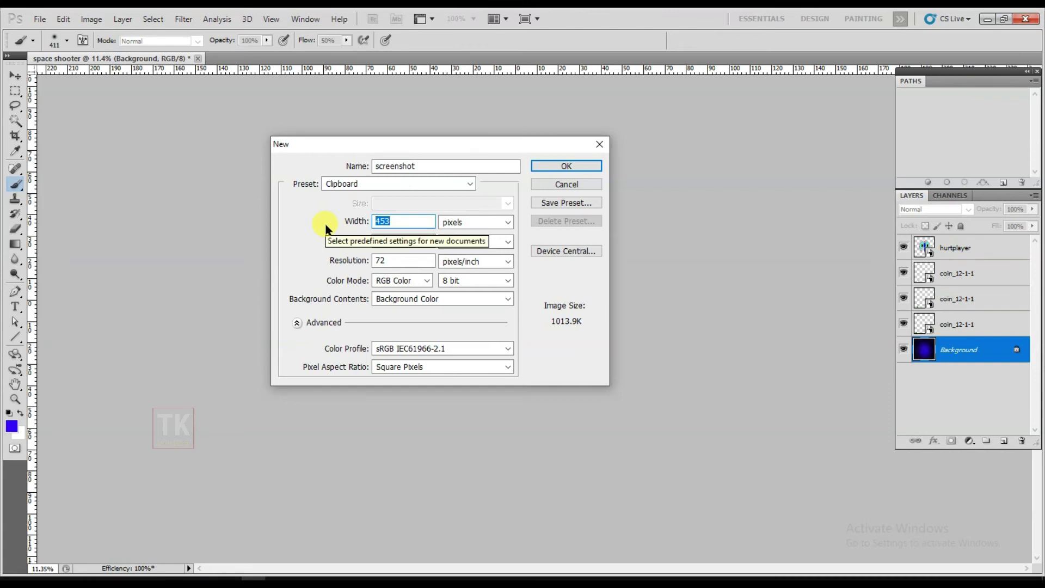
pyautogui.write('720')
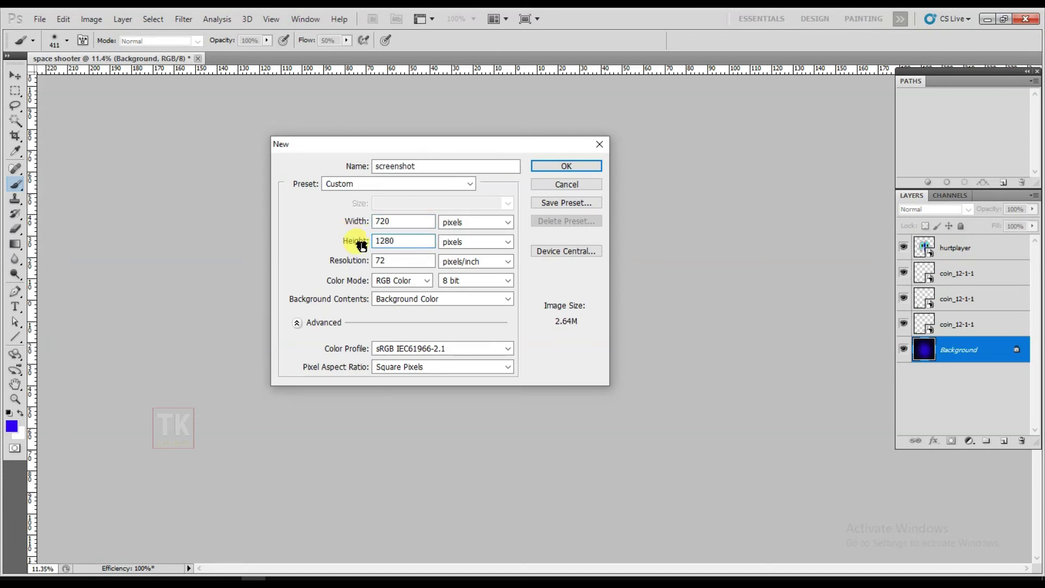
pyautogui.click(568, 167)
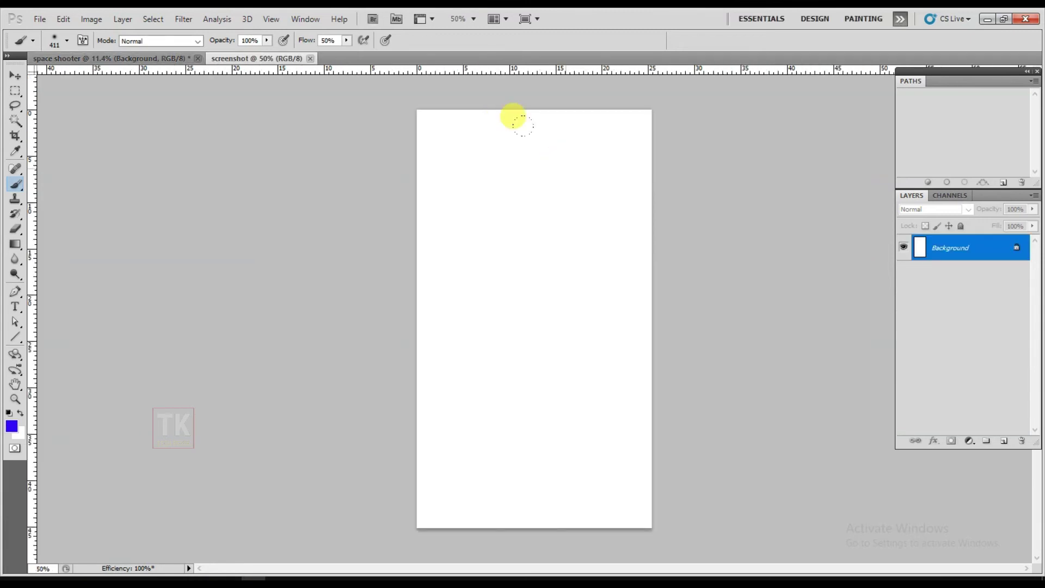
# Step: Place screenshot 1 into the 720×1280 document, scaled to fill the whole page
pyautogui.click(39, 18)
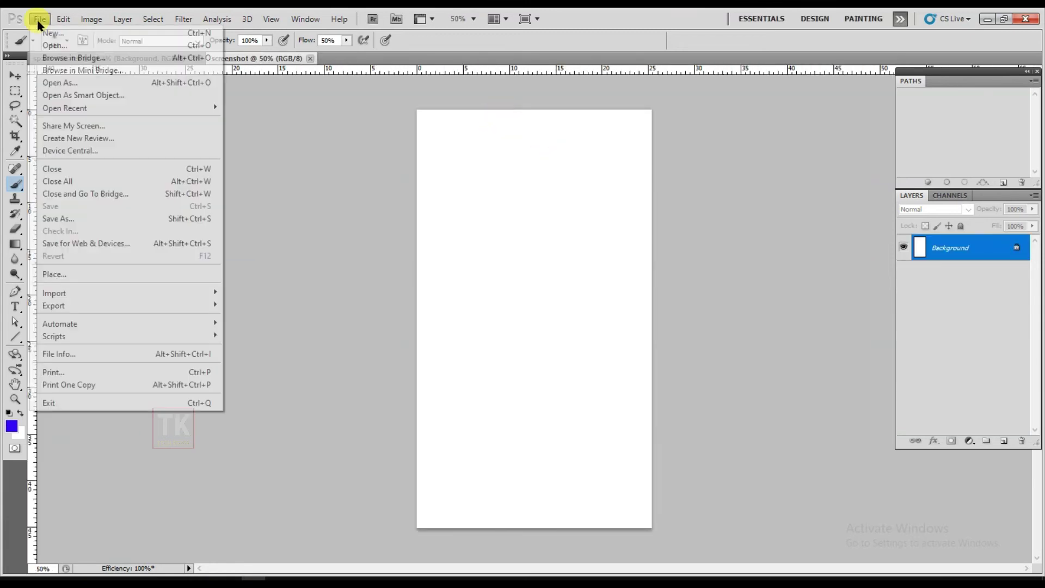
pyautogui.click(55, 274)
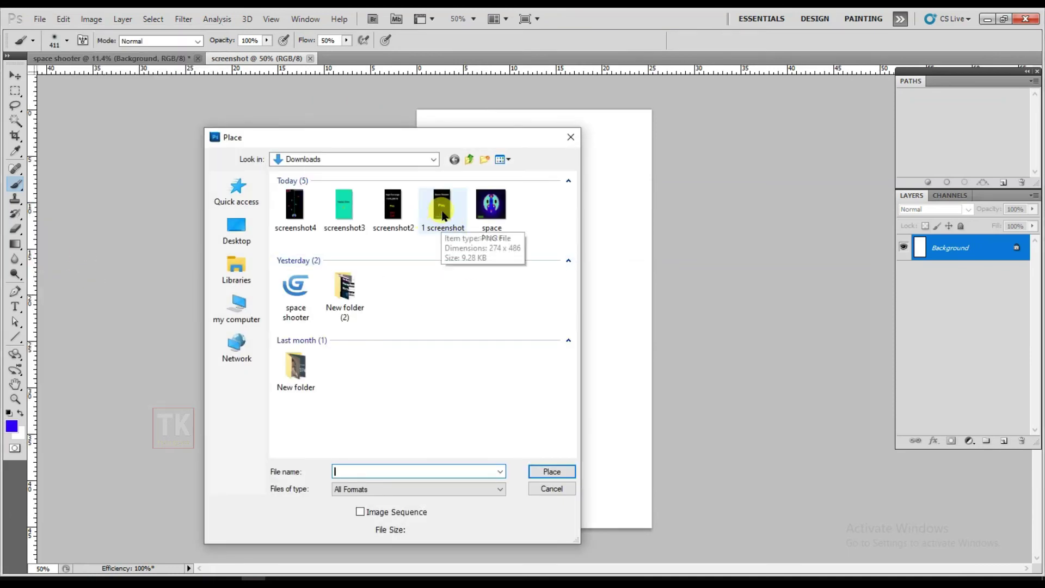
pyautogui.click(443, 209)
pyautogui.click(553, 475)
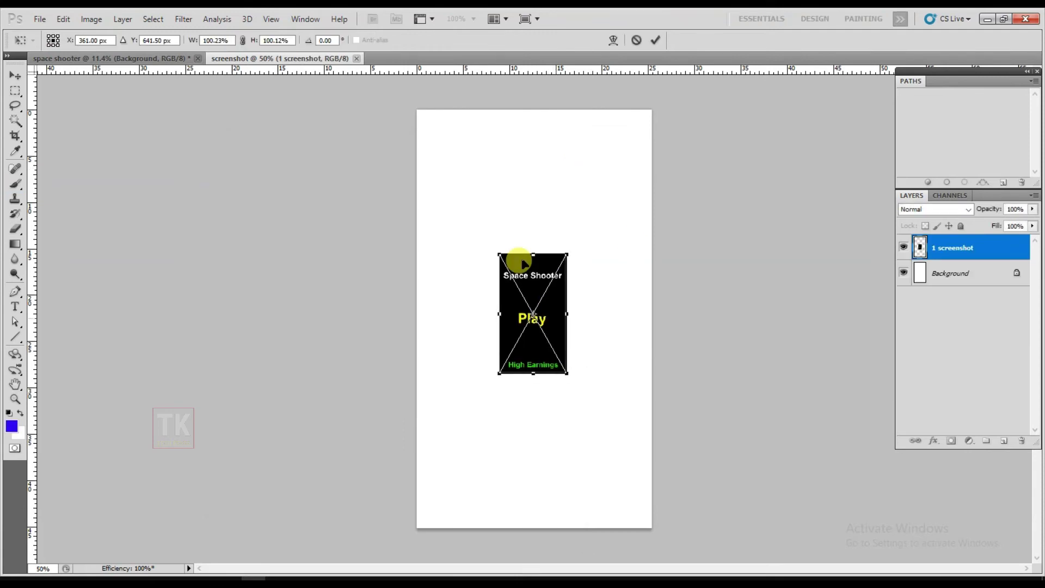
pyautogui.moveTo(518, 265)
pyautogui.mouseDown()
pyautogui.moveTo(485, 169)
pyautogui.moveTo(472, 172)
pyautogui.mouseUp()
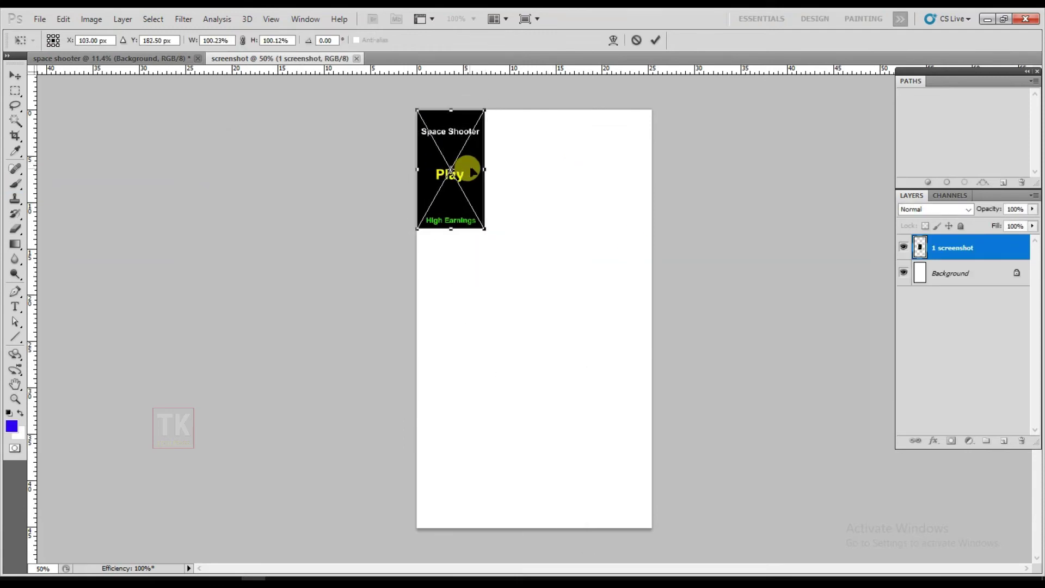
pyautogui.moveTo(488, 229); pyautogui.dragTo(651, 528)
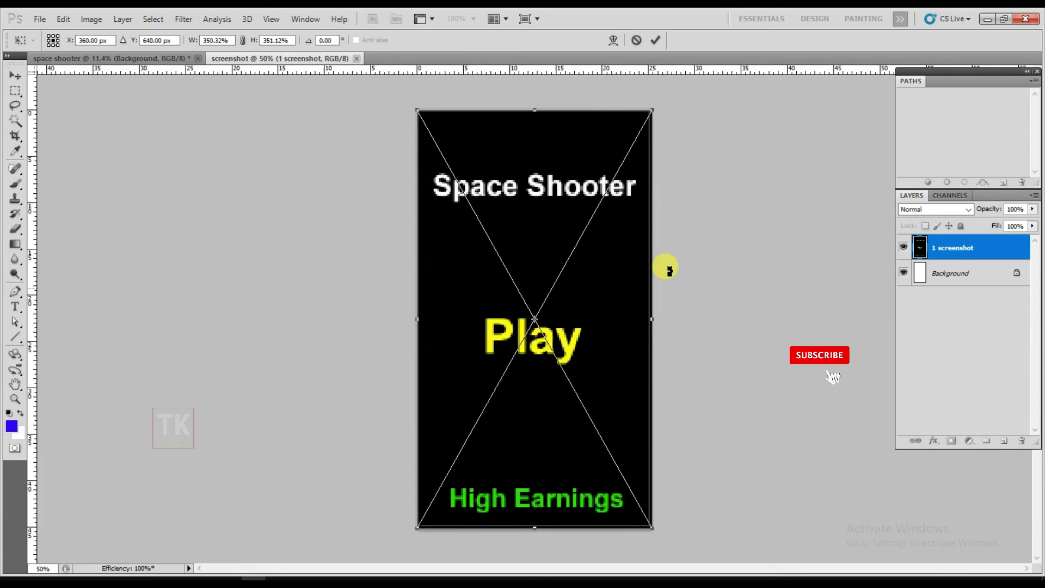
pyautogui.press('b')
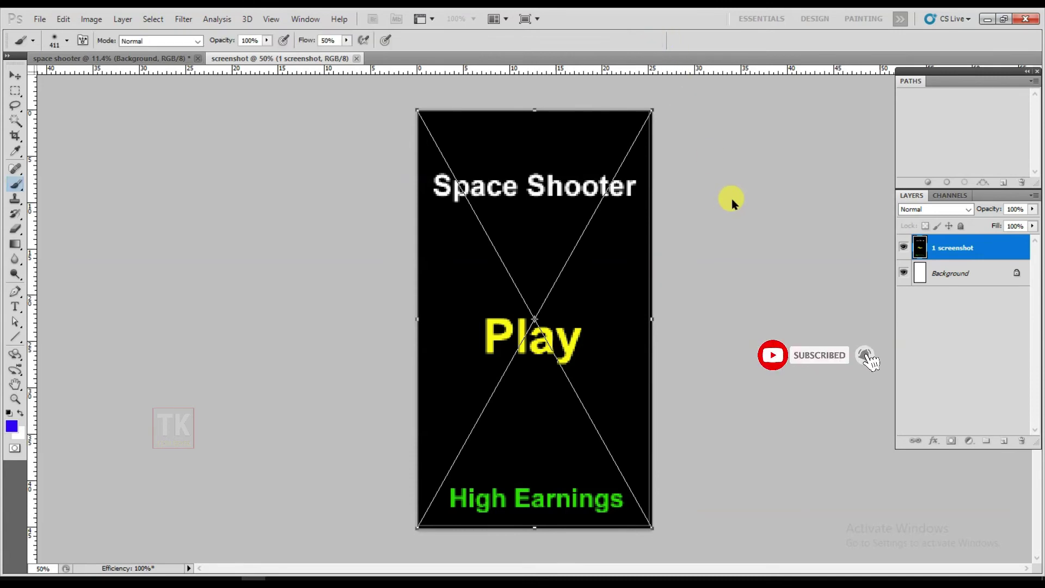
pyautogui.press('Return')
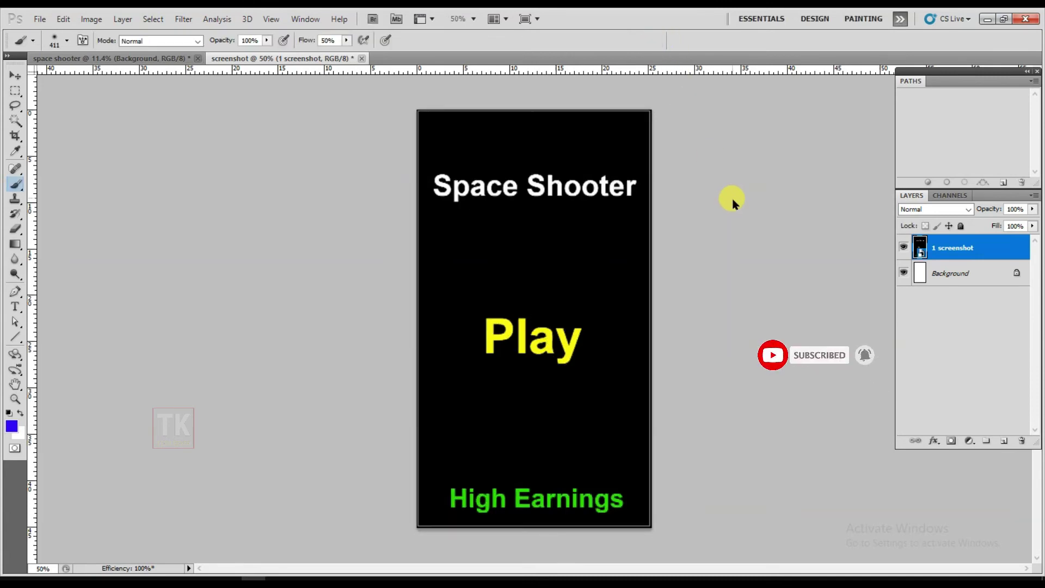
# Step: Save a PNG copy of the title screen named screenshot1 in Downloads
pyautogui.click(38, 19)
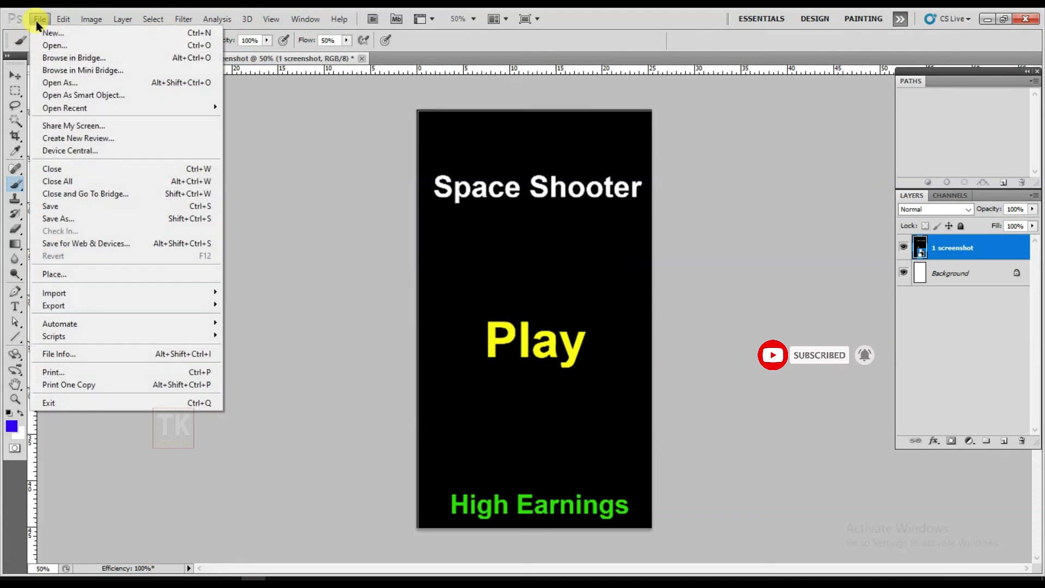
pyautogui.click(119, 219)
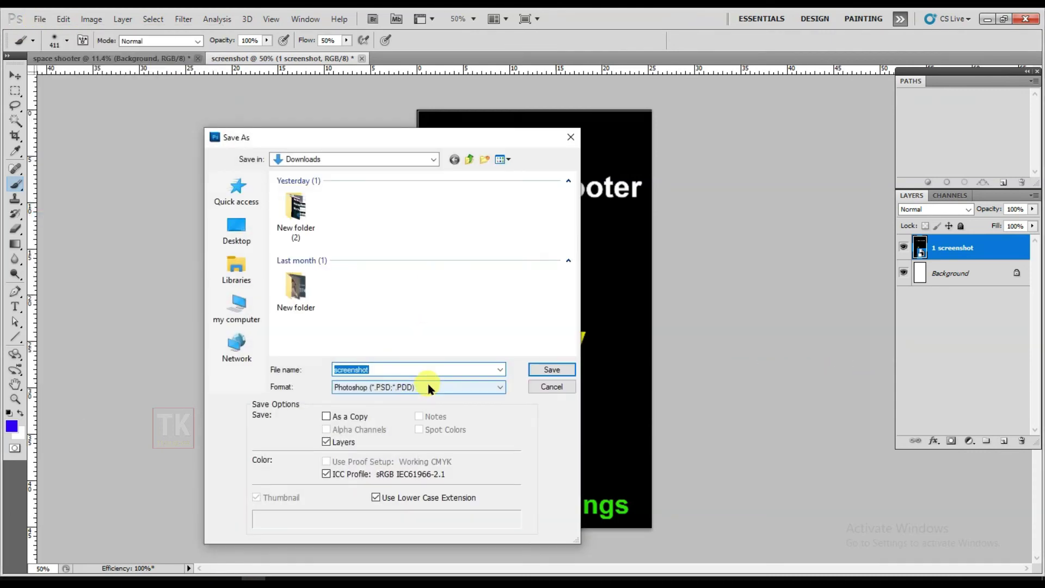
pyautogui.click(427, 385)
pyautogui.click(403, 527)
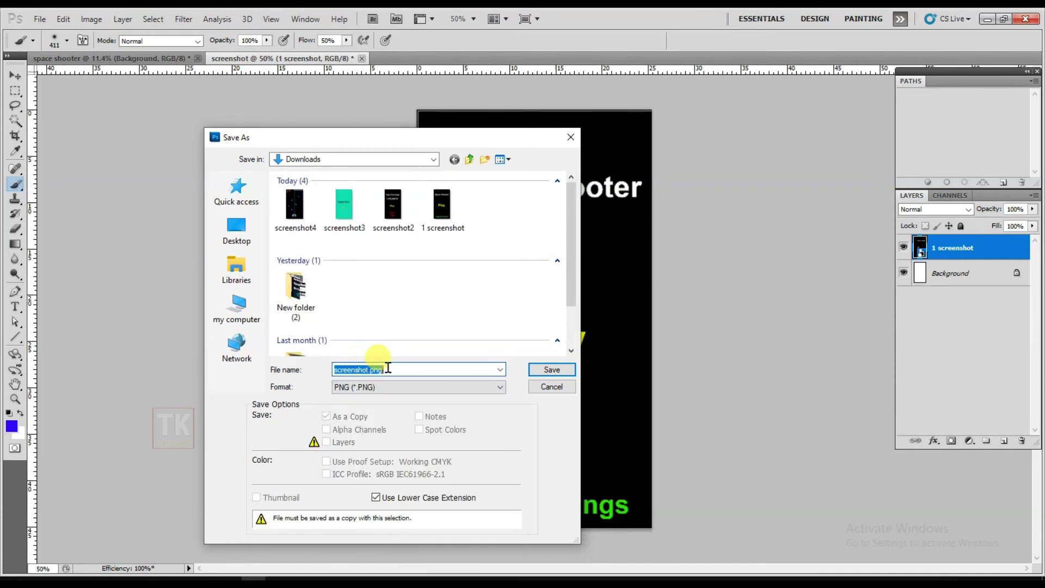
pyautogui.click(364, 372)
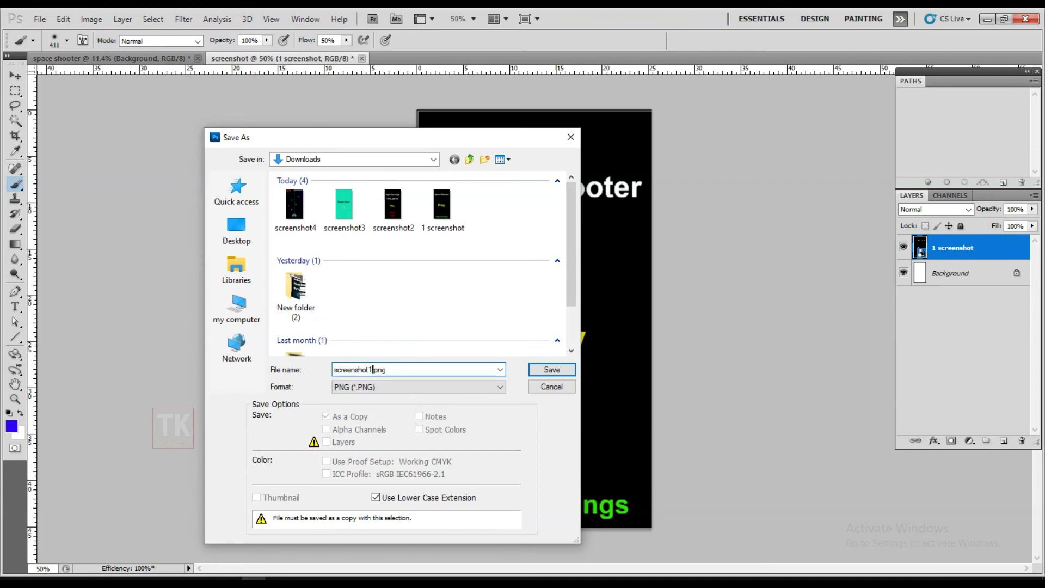
pyautogui.click(536, 370)
pyautogui.click(375, 173)
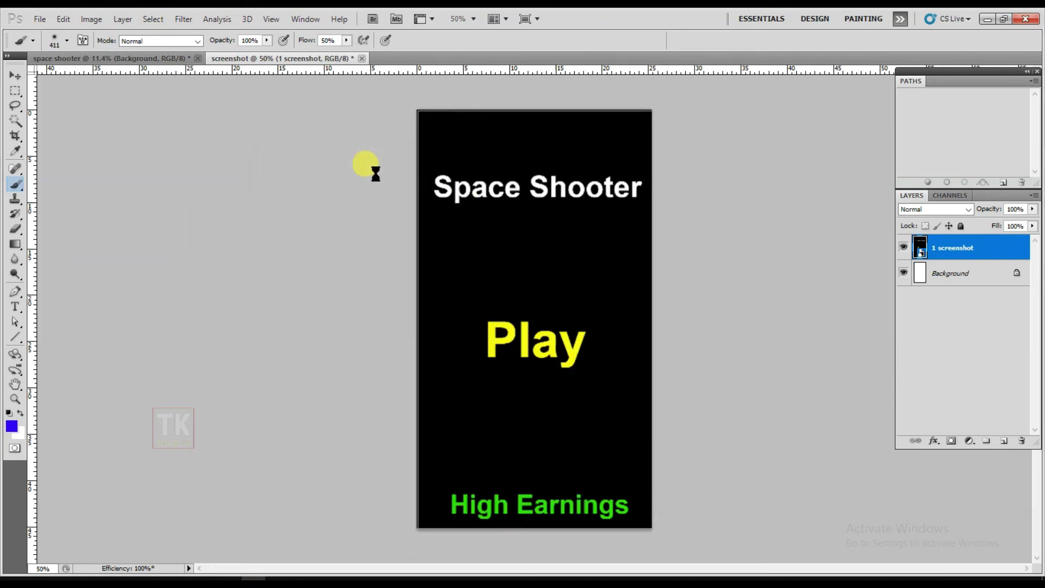
# Step: Place screenshot2 (High Earnings) from Downloads, scaled to fill the canvas
pyautogui.click(40, 19)
pyautogui.click(98, 274)
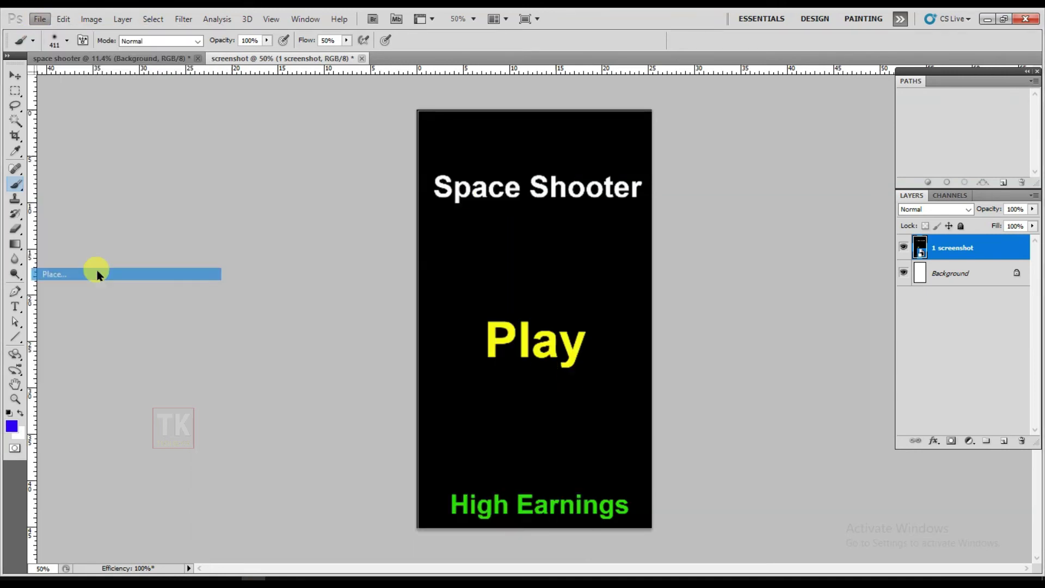
pyautogui.click(442, 204)
pyautogui.click(553, 471)
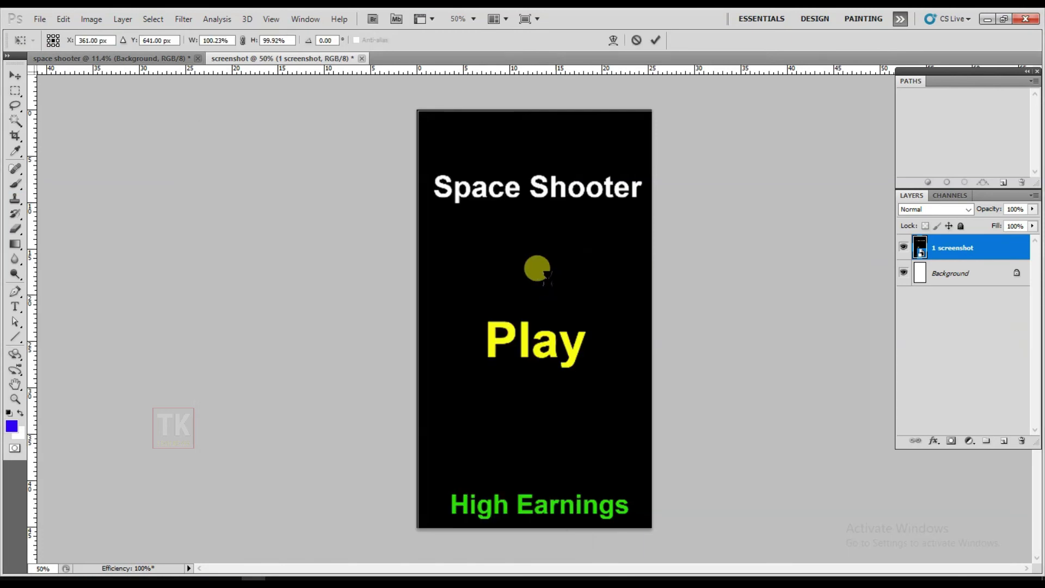
pyautogui.moveTo(485, 228); pyautogui.dragTo(653, 525)
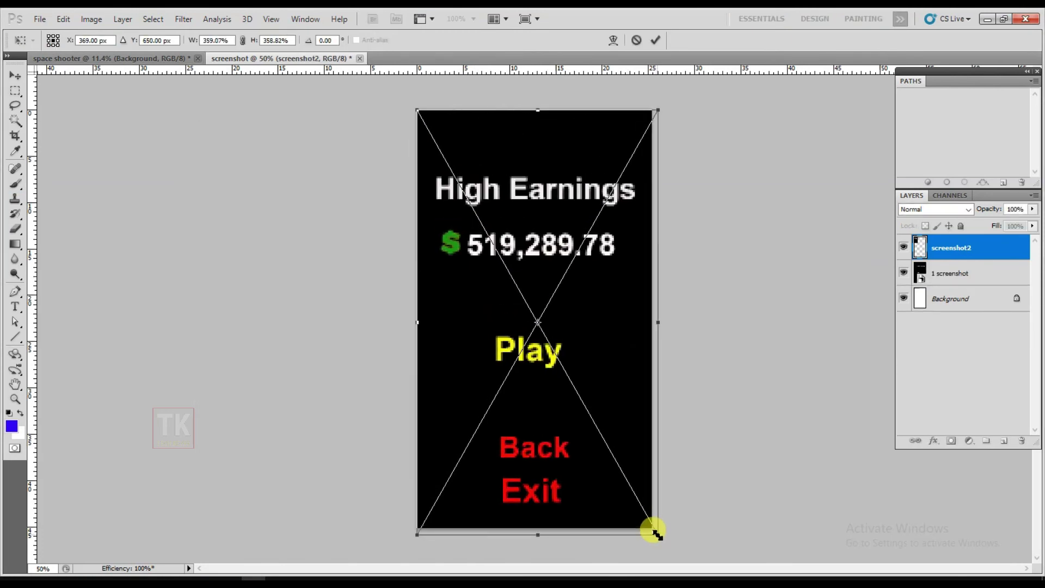
pyautogui.click(655, 39)
# Step: Save the High Earnings screen as a PNG copy
pyautogui.click(39, 18)
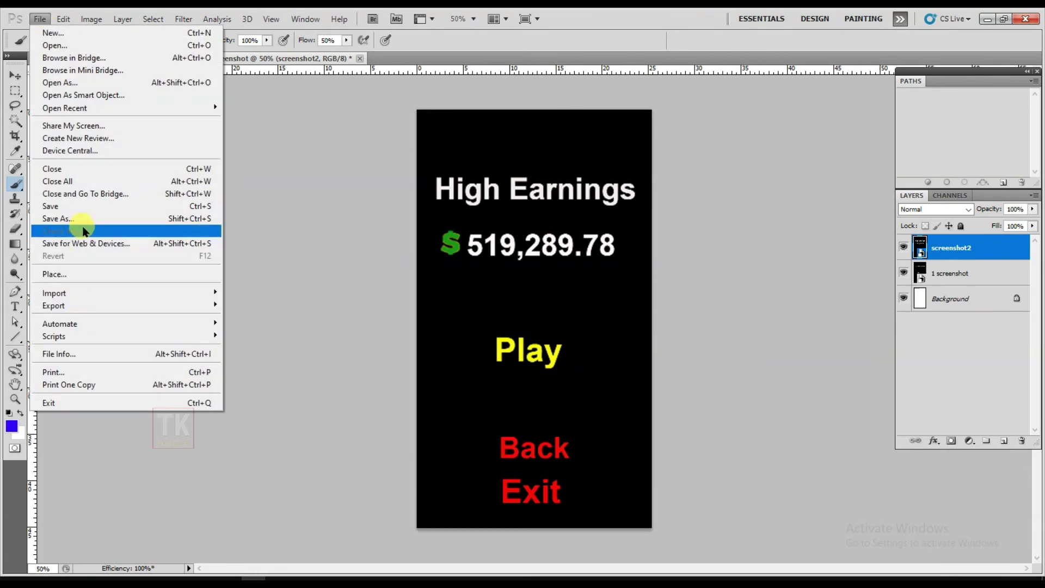
pyautogui.click(87, 222)
pyautogui.click(419, 388)
pyautogui.click(367, 527)
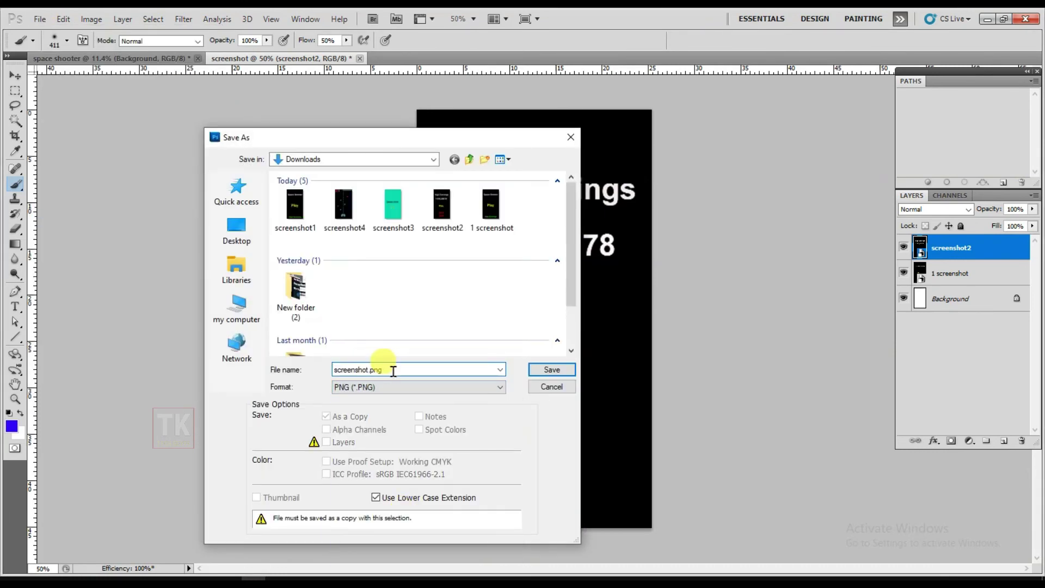
pyautogui.click(548, 369)
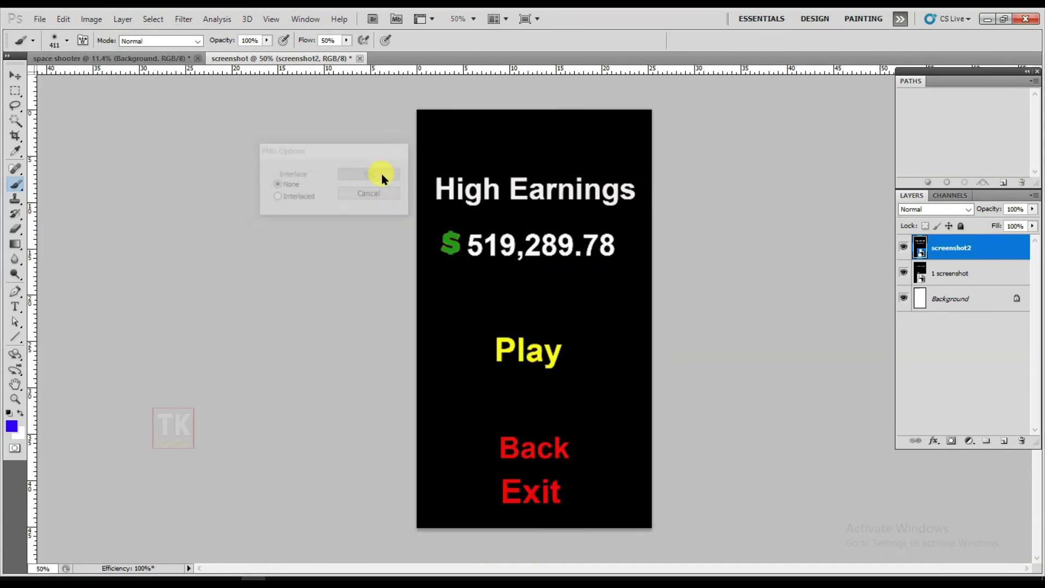
pyautogui.click(382, 174)
# Step: Place screenshot3 (Game Over), aligned top-left and stretched to fill the canvas
pyautogui.click(40, 18)
pyautogui.click(54, 274)
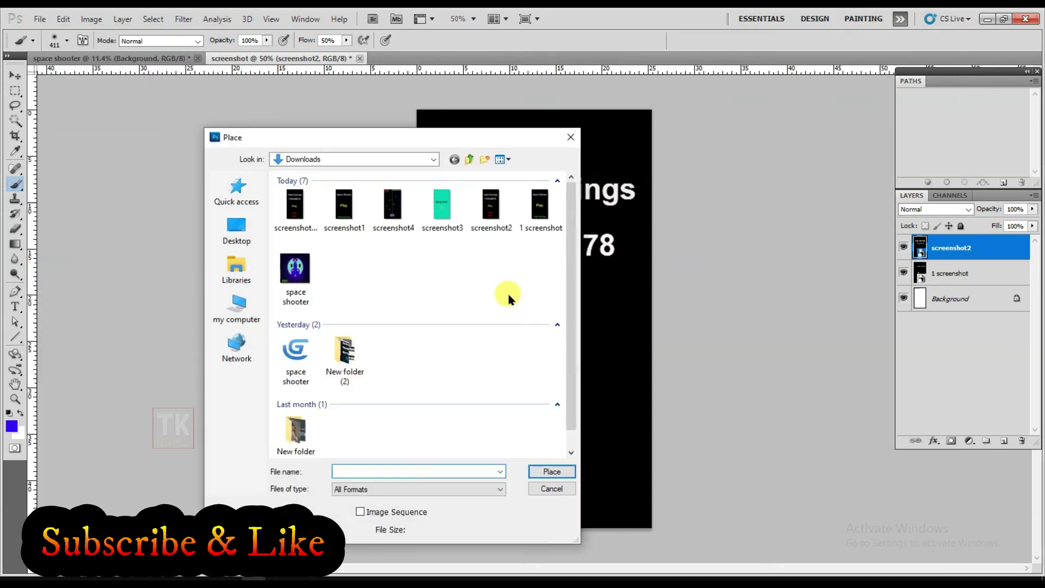
pyautogui.click(439, 205)
pyautogui.click(550, 472)
pyautogui.moveTo(549, 297); pyautogui.dragTo(462, 142)
pyautogui.moveTo(480, 221); pyautogui.dragTo(651, 530)
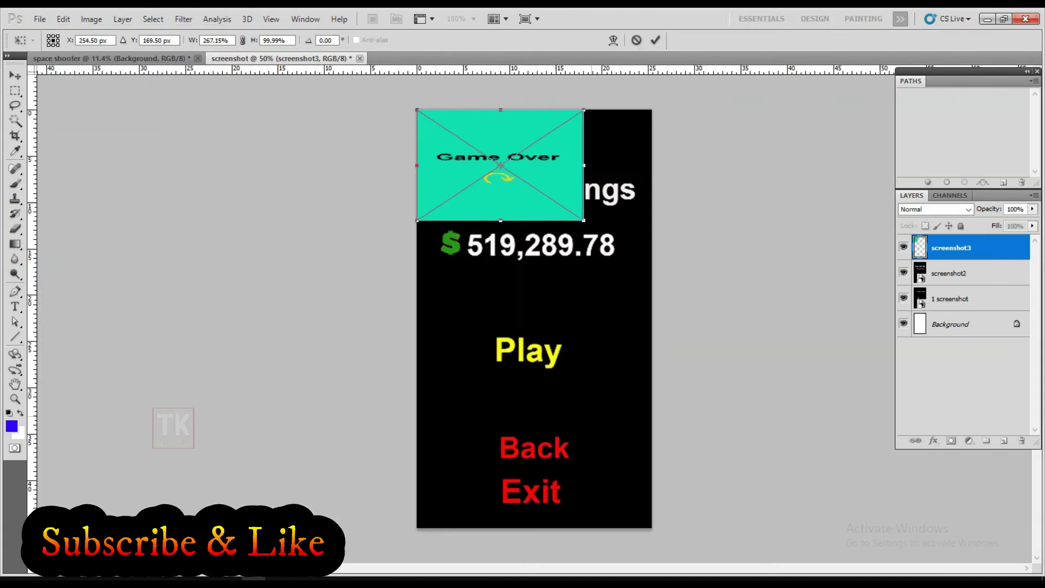
pyautogui.click(656, 40)
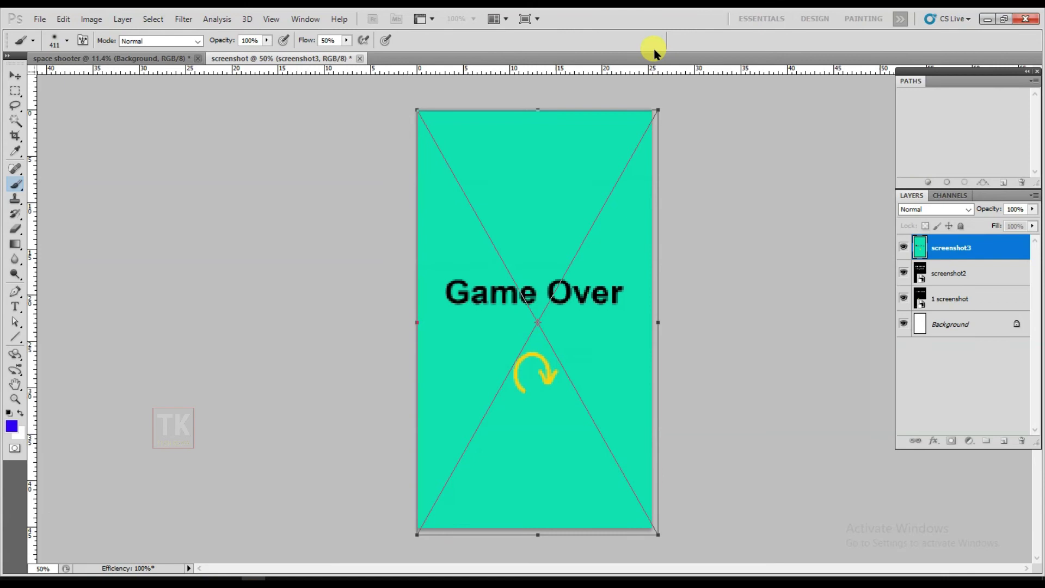
# Step: Save the Game Over screen as the PNG screenshot1-3
pyautogui.click(39, 19)
pyautogui.click(59, 218)
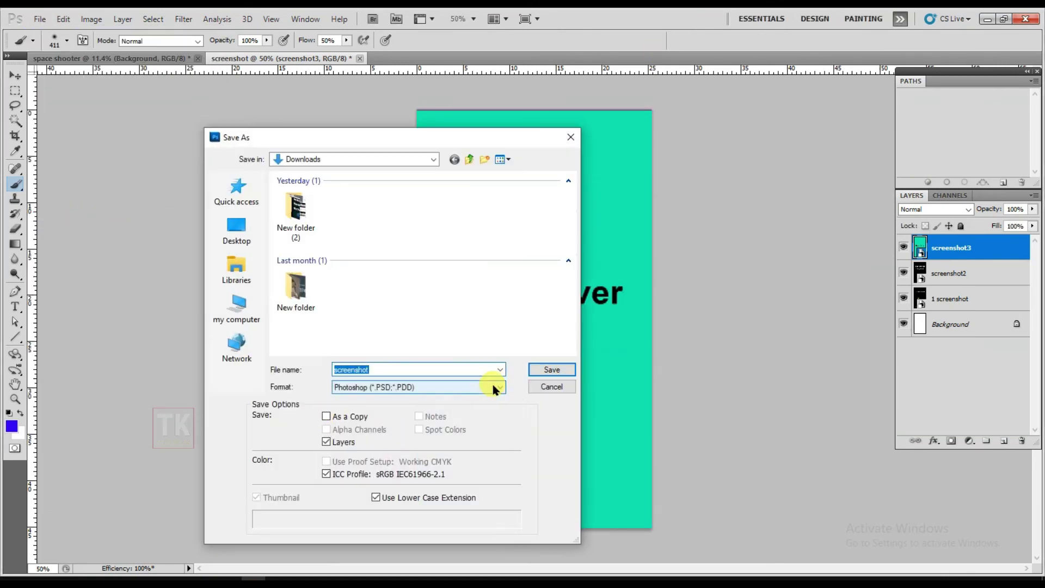
pyautogui.click(490, 387)
pyautogui.click(384, 556)
pyautogui.click(370, 370)
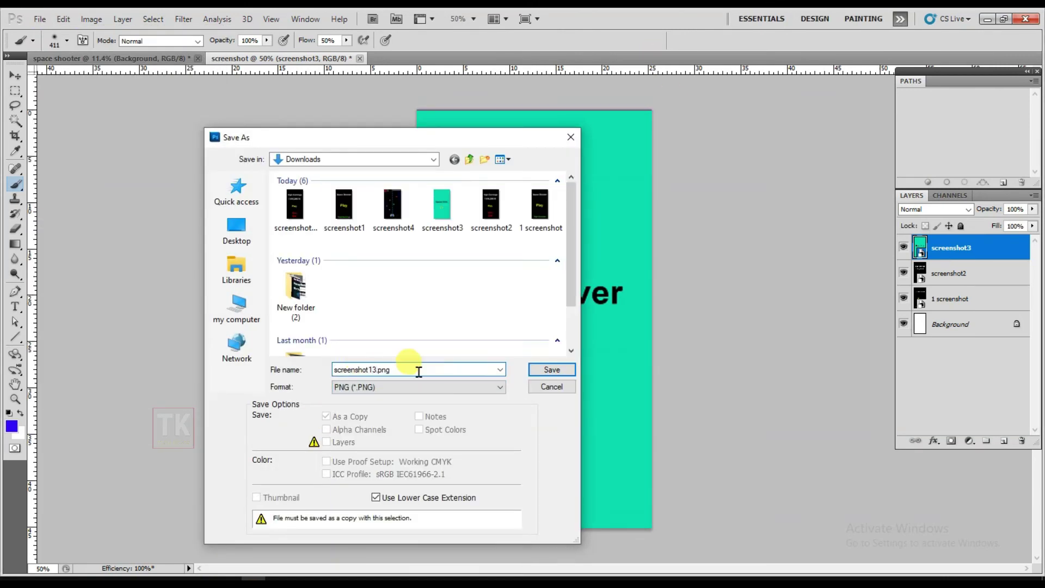
pyautogui.click(549, 370)
pyautogui.click(368, 171)
pyautogui.click(39, 18)
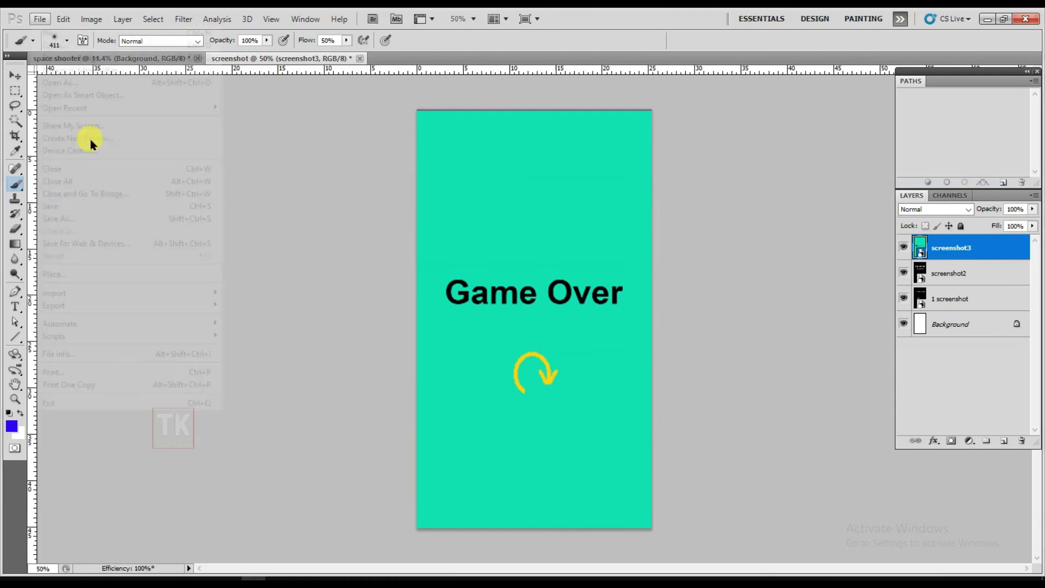
pyautogui.click(496, 338)
# Step: Place screenshot4 (gameplay), aligned top-left and stretched to fill the canvas
pyautogui.click(443, 211)
pyautogui.click(553, 473)
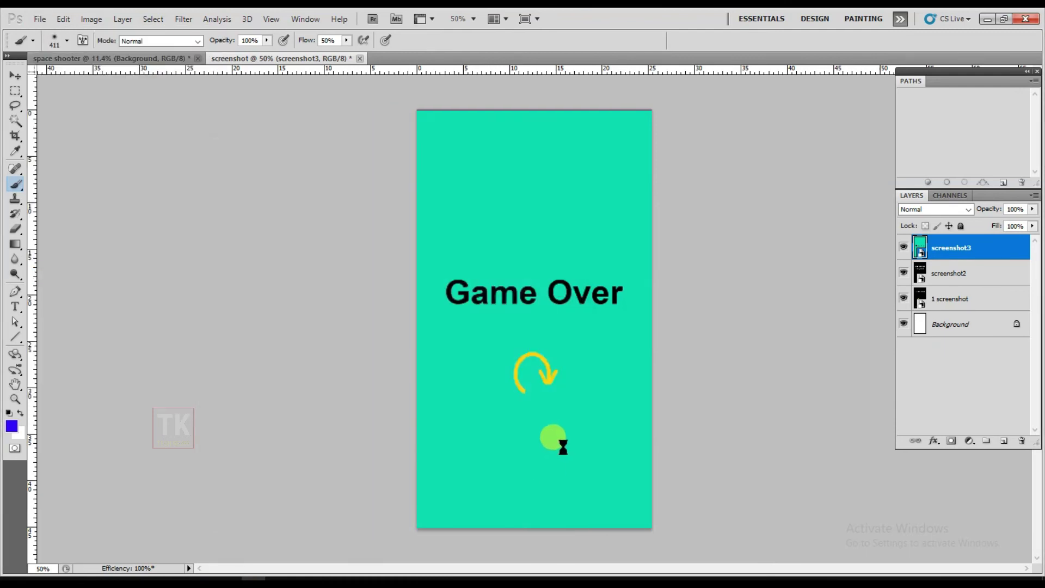
pyautogui.moveTo(565, 298); pyautogui.dragTo(499, 186)
pyautogui.moveTo(527, 296); pyautogui.dragTo(652, 528)
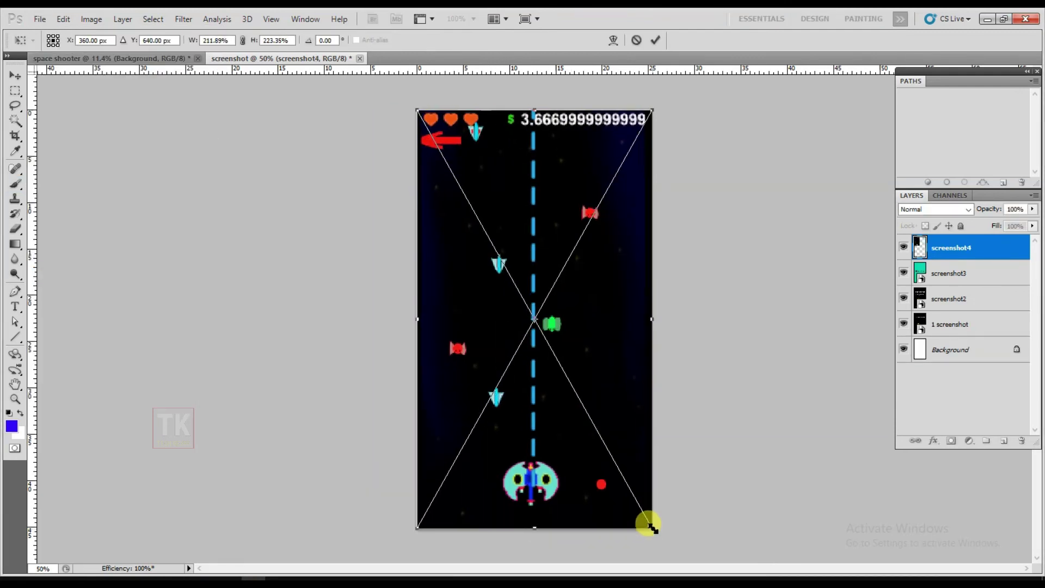
pyautogui.press('Return')
# Step: Save the gameplay screen as the PNG screenshot1-4
pyautogui.click(39, 18)
pyautogui.click(65, 202)
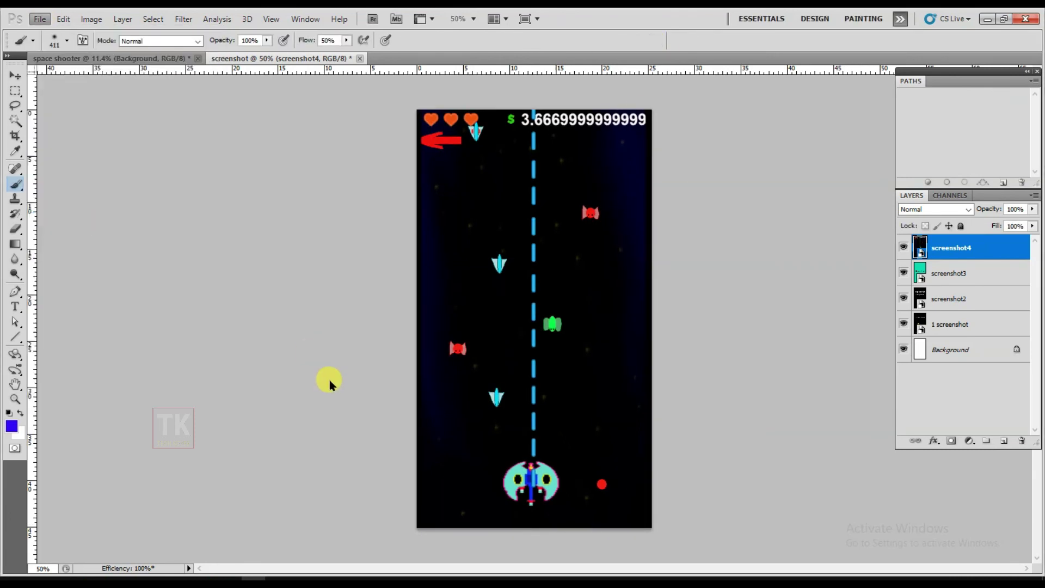
pyautogui.click(402, 369)
pyautogui.write('1-4')
pyautogui.click(418, 387)
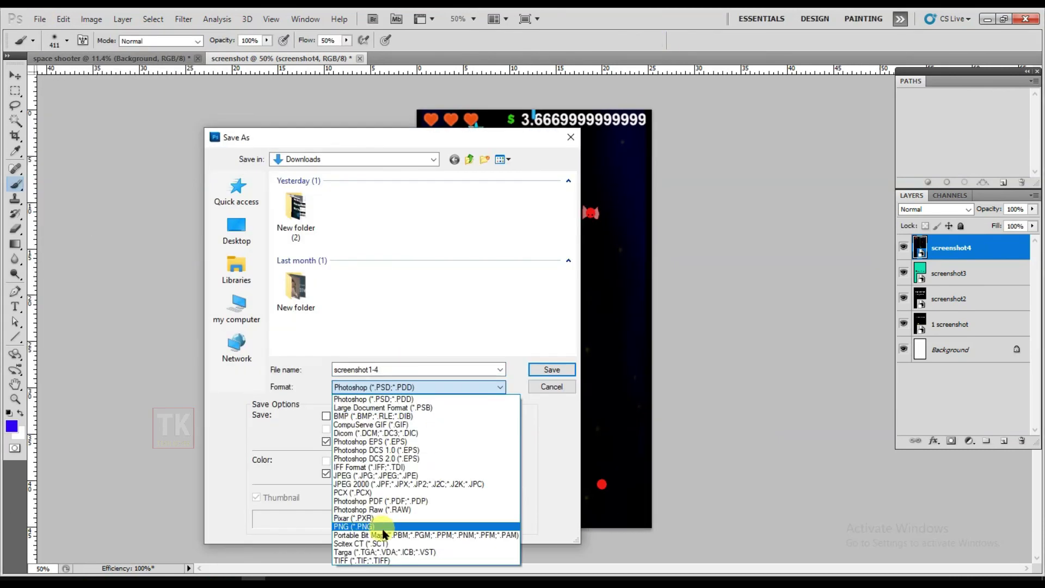
pyautogui.click(374, 526)
pyautogui.click(551, 370)
pyautogui.click(368, 175)
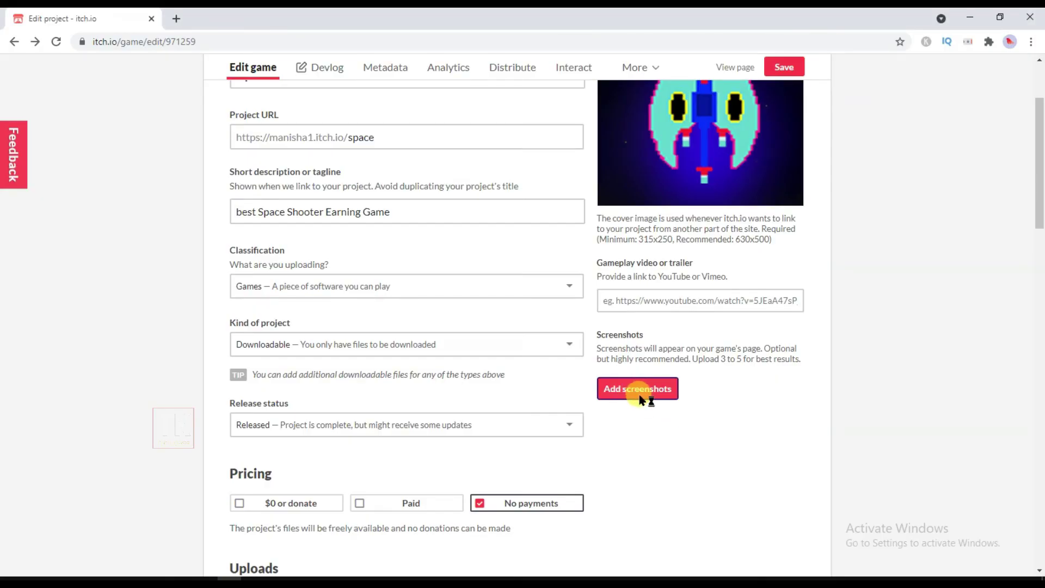
# Step: Upload screenshot1-4, screenshot1-3, screenshot1-2 and screenshot1 from Downloads as screenshots
pyautogui.click(646, 402)
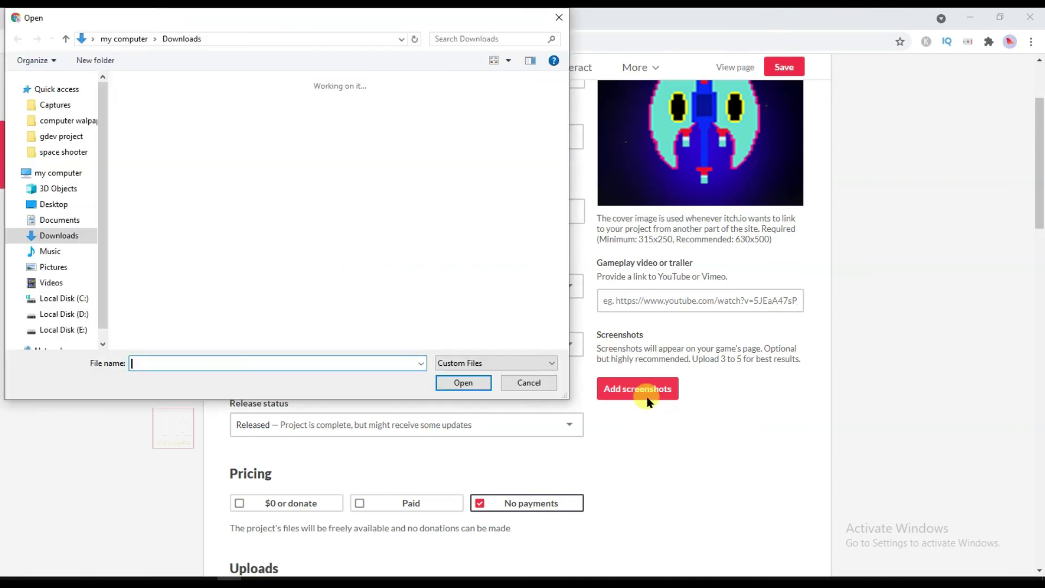
pyautogui.click(141, 114)
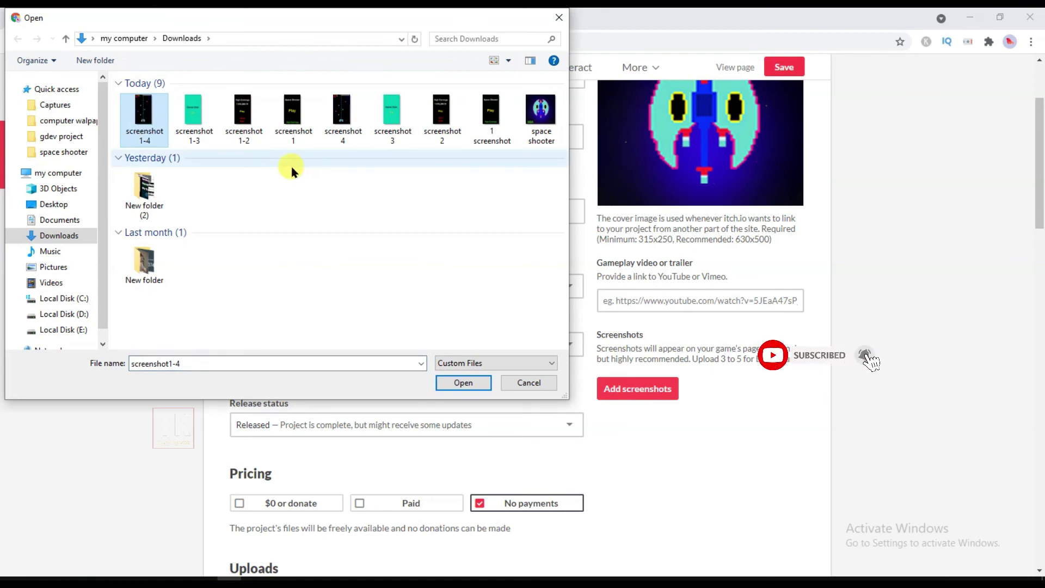
pyautogui.keyDown('ctrl'); pyautogui.click(202, 123); pyautogui.keyUp('ctrl')
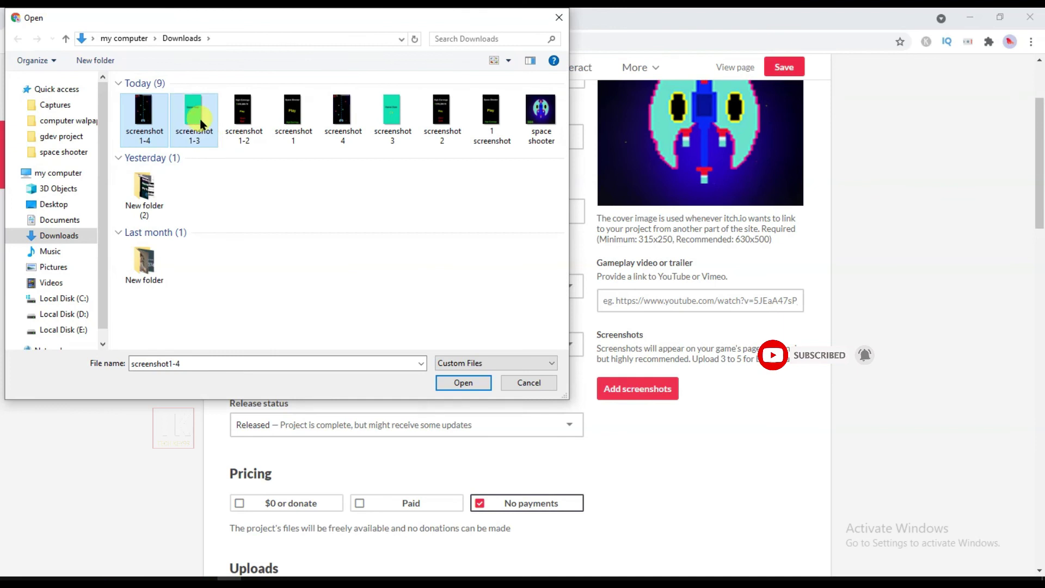
pyautogui.keyDown('ctrl'); pyautogui.click(244, 118); pyautogui.keyUp('ctrl')
pyautogui.keyDown('ctrl'); pyautogui.click(292, 121); pyautogui.keyUp('ctrl')
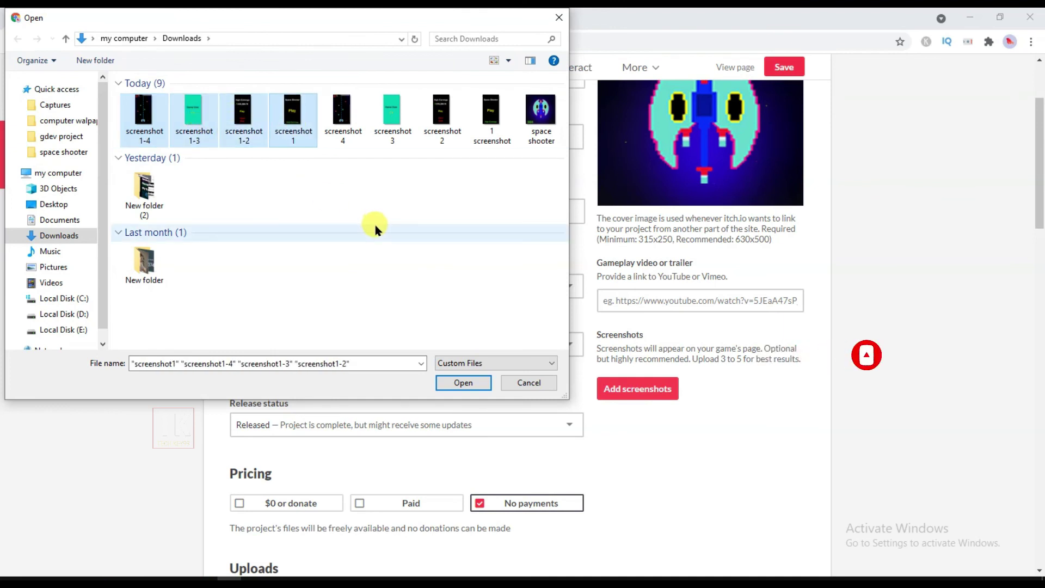
pyautogui.click(459, 383)
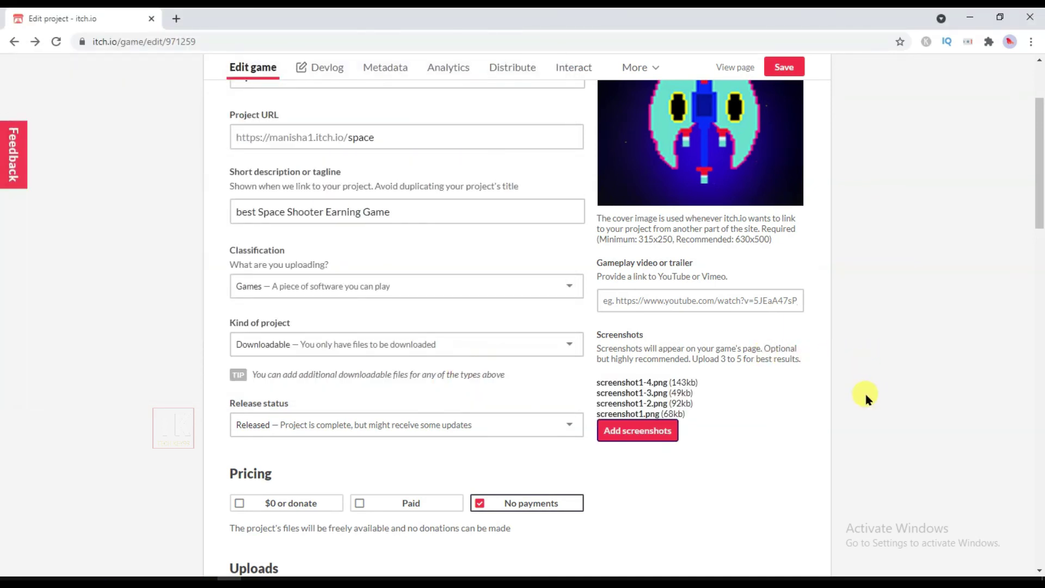
pyautogui.scroll(-1, 869, 327)
pyautogui.scroll(-1, 869, 307)
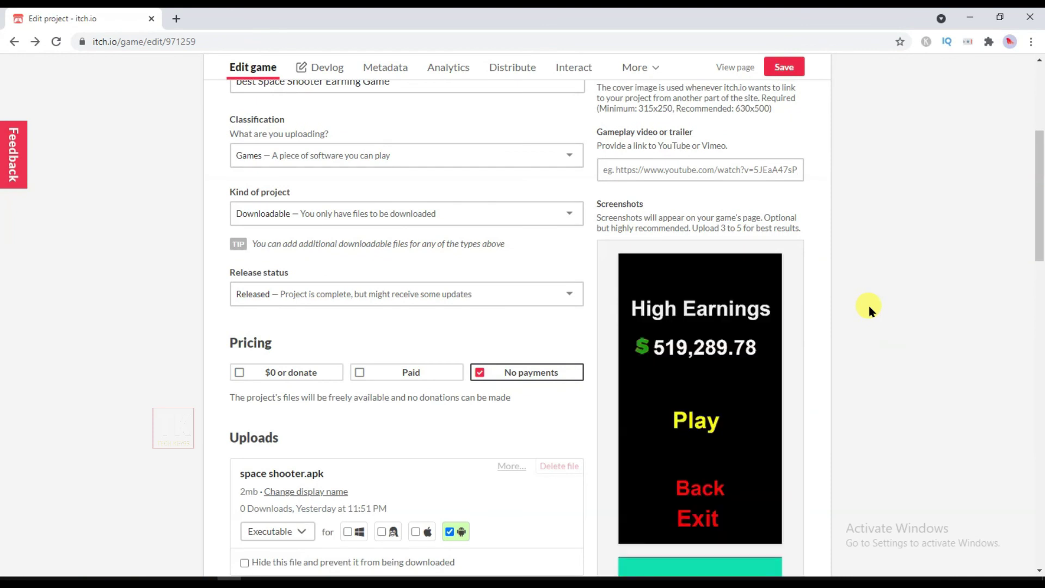
pyautogui.scroll(-2, 868, 306)
pyautogui.scroll(-2, 868, 306)
pyautogui.scroll(-3, 868, 307)
pyautogui.scroll(-3, 869, 306)
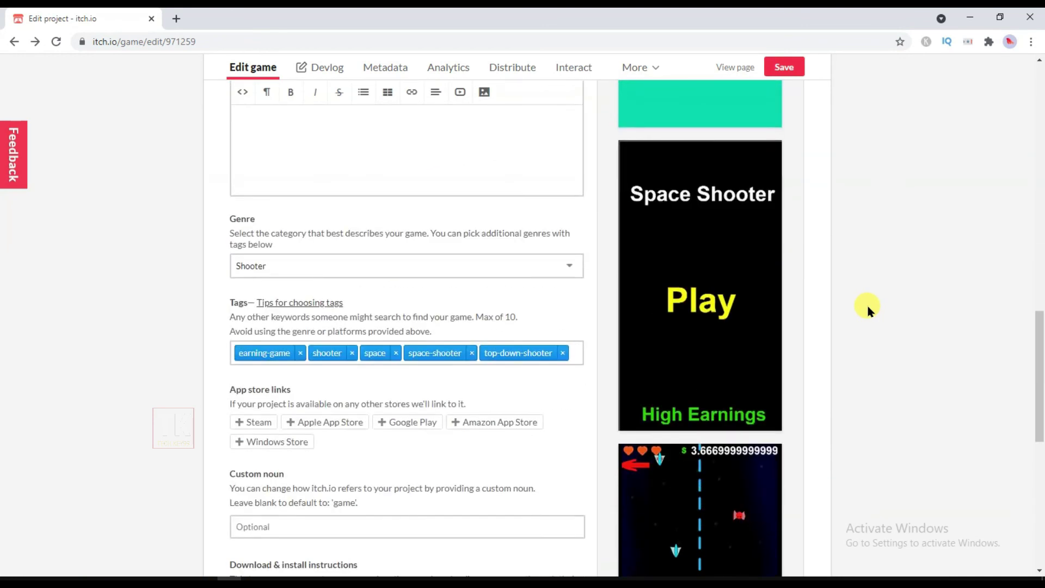
pyautogui.scroll(-2, 868, 307)
pyautogui.scroll(-1, 868, 307)
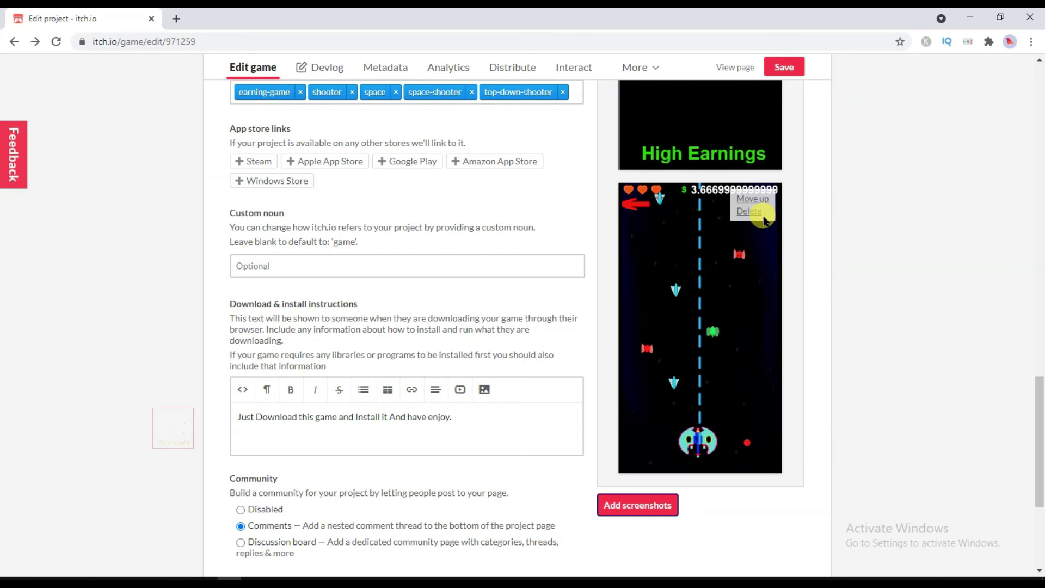
# Step: Move gameplay and title screen up, High Earnings down: title, gameplay, Game Over, High Earnings
pyautogui.click(753, 198)
pyautogui.scroll(4, 850, 246)
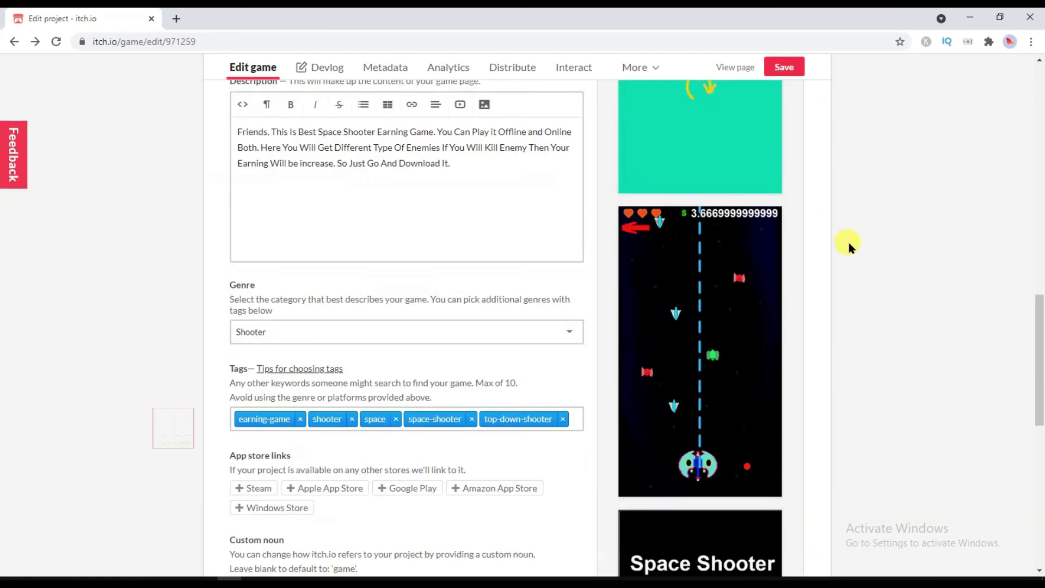
pyautogui.click(743, 222)
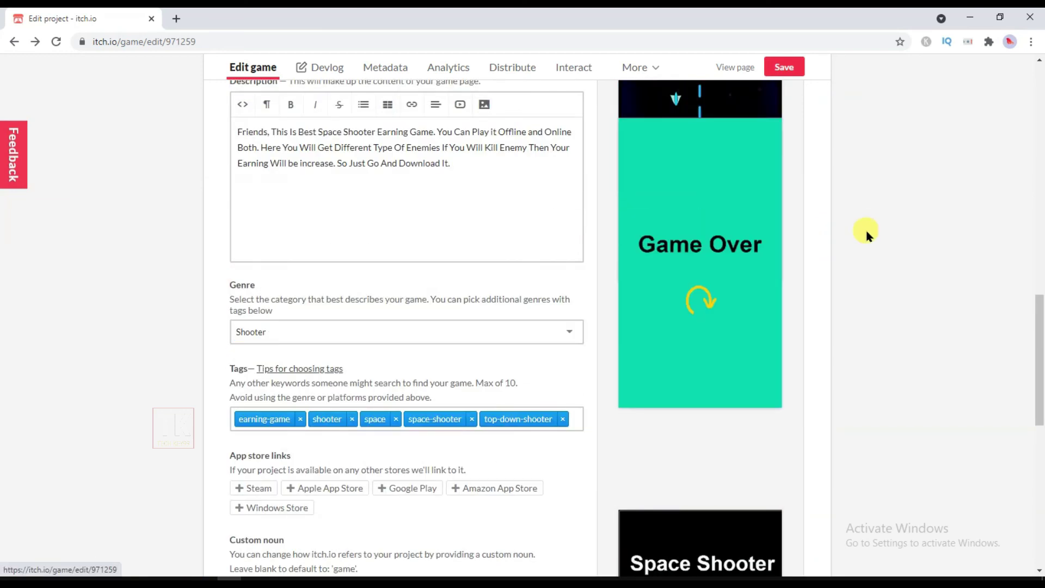
pyautogui.scroll(1, 869, 234)
pyautogui.scroll(3, 869, 234)
pyautogui.scroll(3, 868, 235)
pyautogui.scroll(-2, 869, 234)
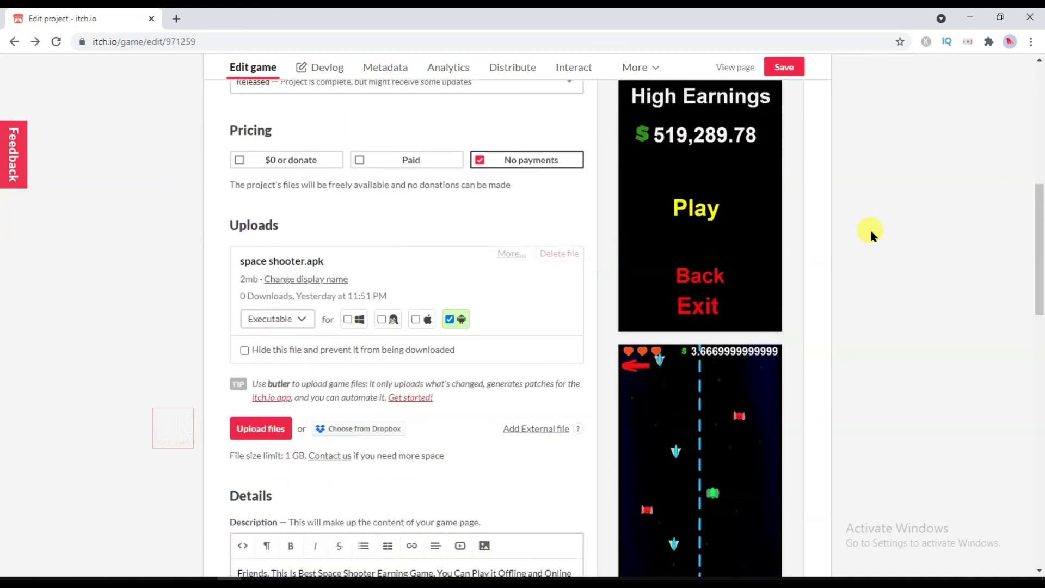
pyautogui.scroll(-3, 868, 234)
pyautogui.scroll(-3, 845, 238)
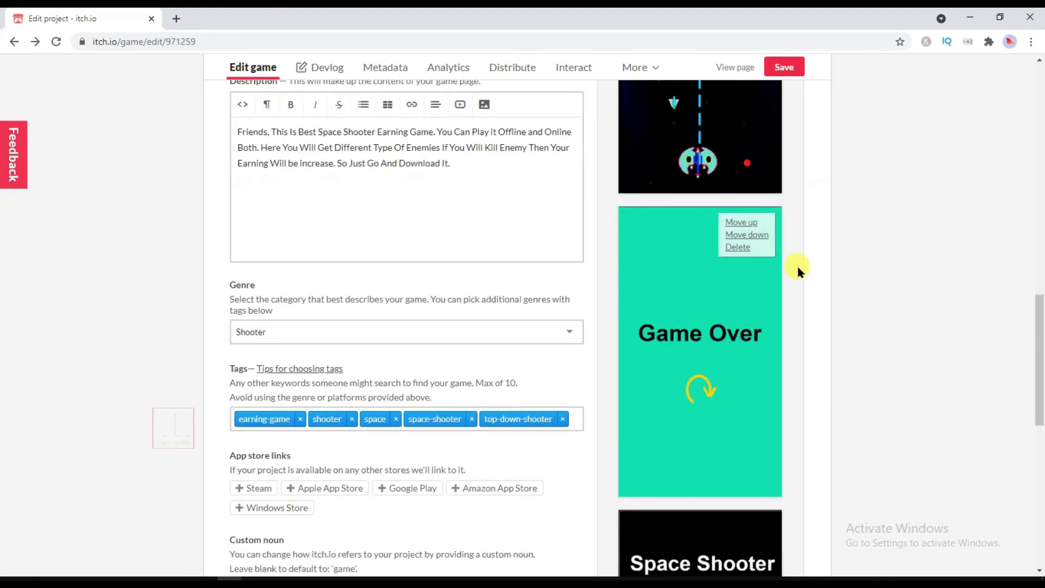
pyautogui.scroll(-3, 796, 264)
pyautogui.click(759, 266)
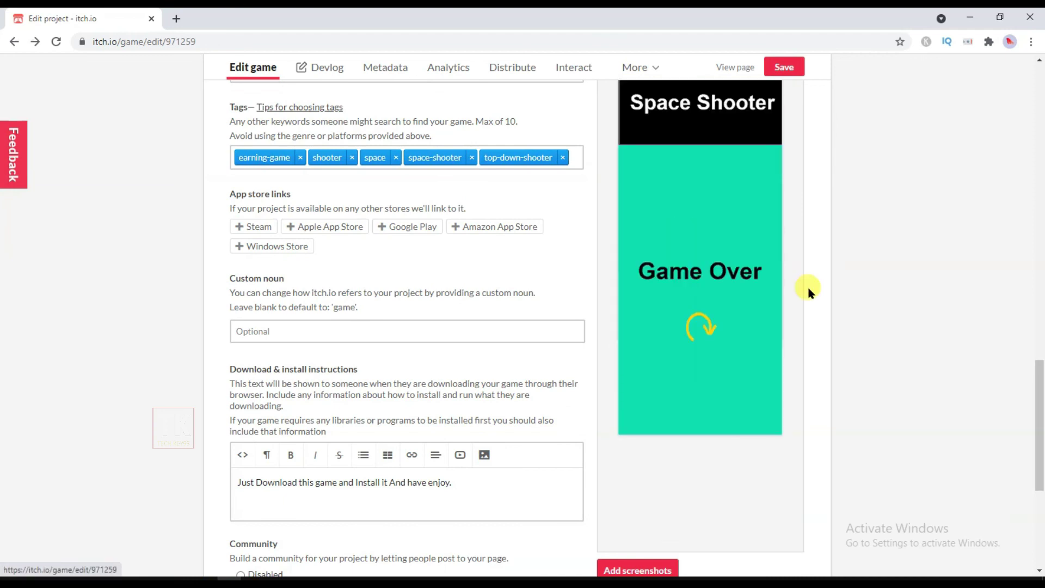
pyautogui.scroll(3, 816, 240)
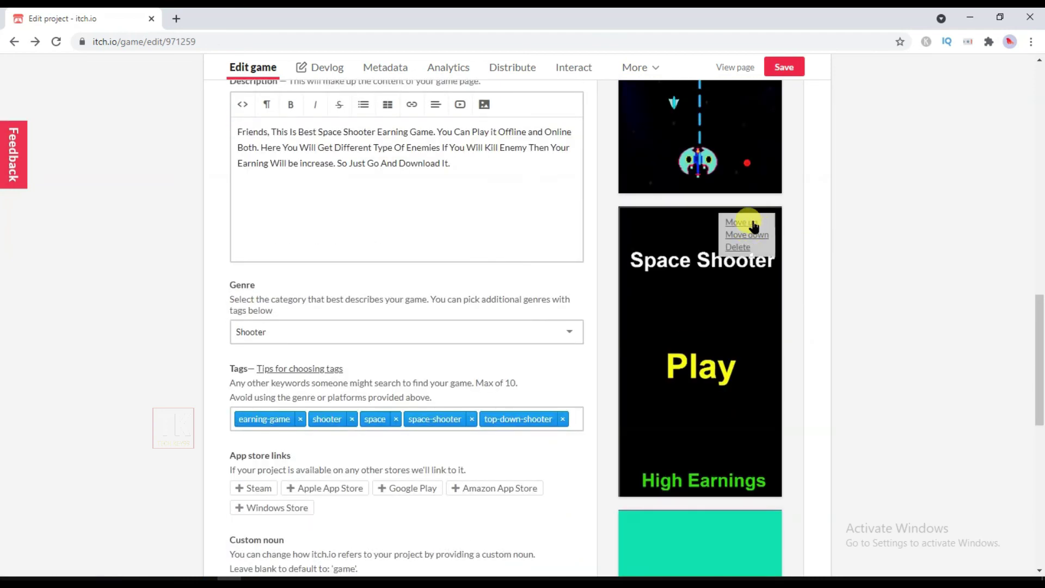
pyautogui.click(753, 225)
pyautogui.scroll(2, 849, 238)
pyautogui.scroll(2, 848, 241)
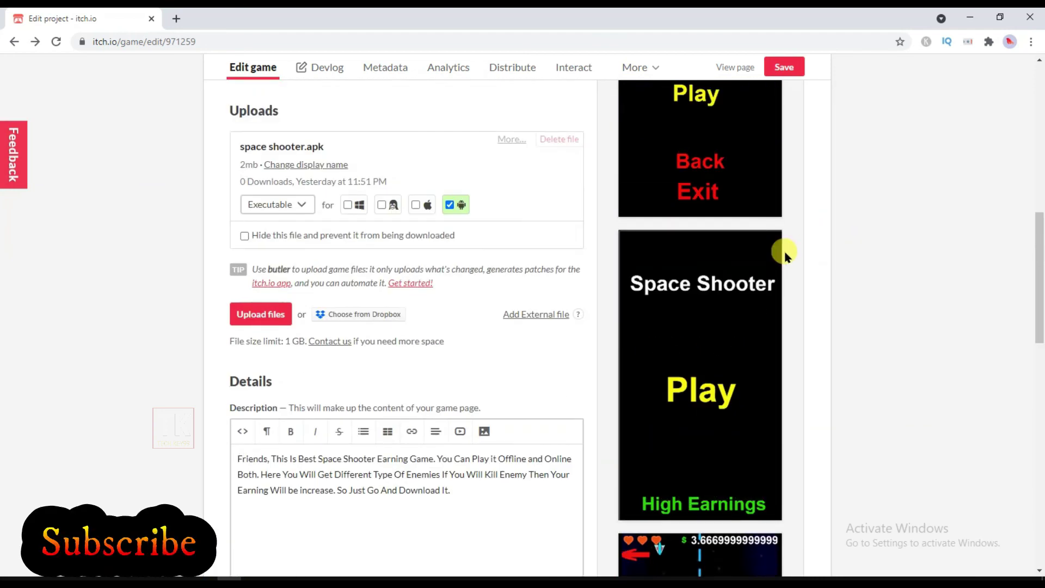
pyautogui.click(753, 244)
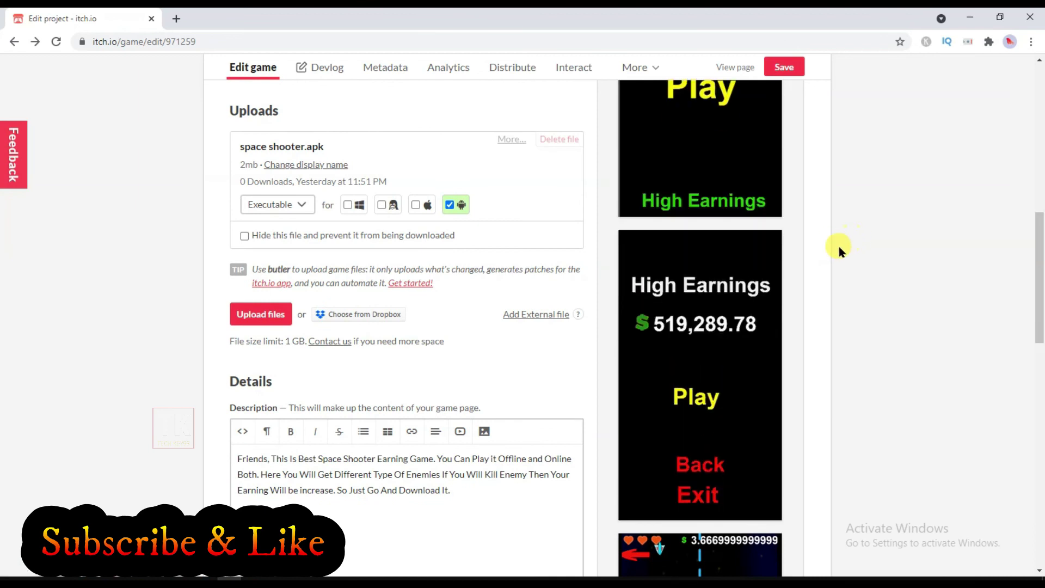
pyautogui.moveTo(700, 375)
pyautogui.click(746, 258)
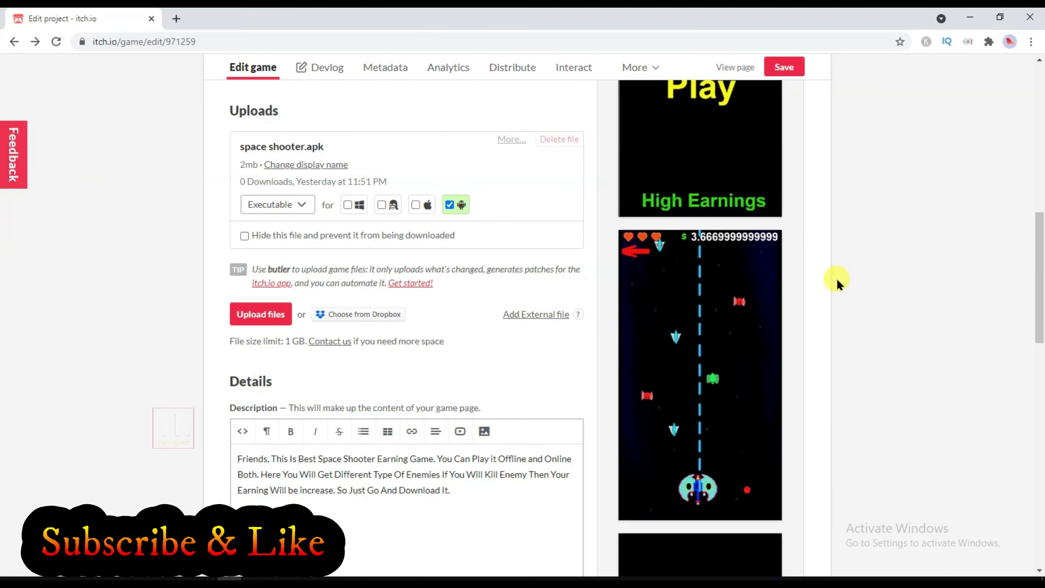
pyautogui.scroll(-3, 836, 280)
pyautogui.click(747, 300)
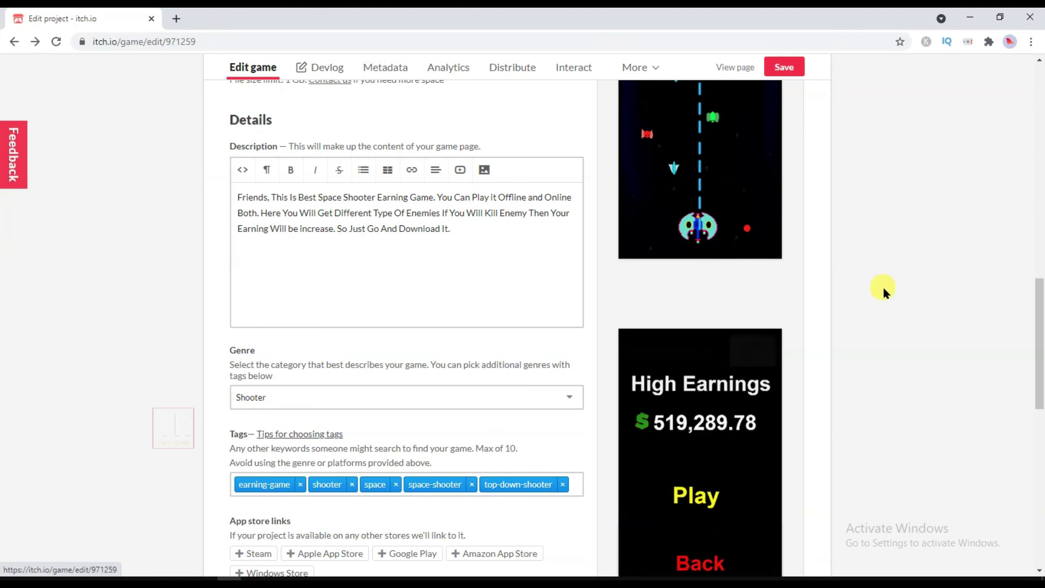
pyautogui.scroll(-3, 884, 291)
pyautogui.scroll(-1, 884, 290)
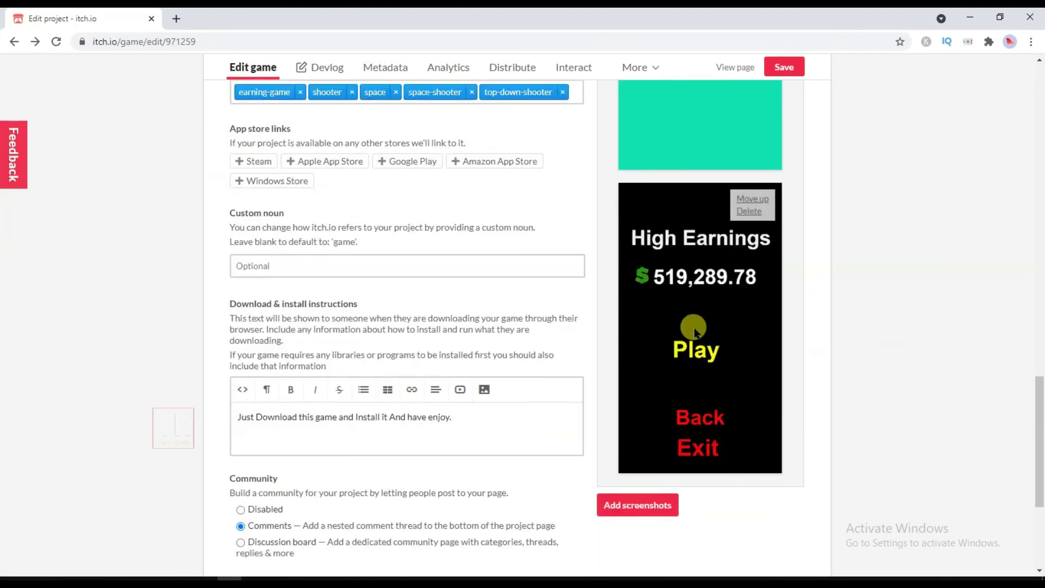
pyautogui.scroll(2, 893, 301)
pyautogui.scroll(2, 893, 298)
pyautogui.scroll(5, 893, 298)
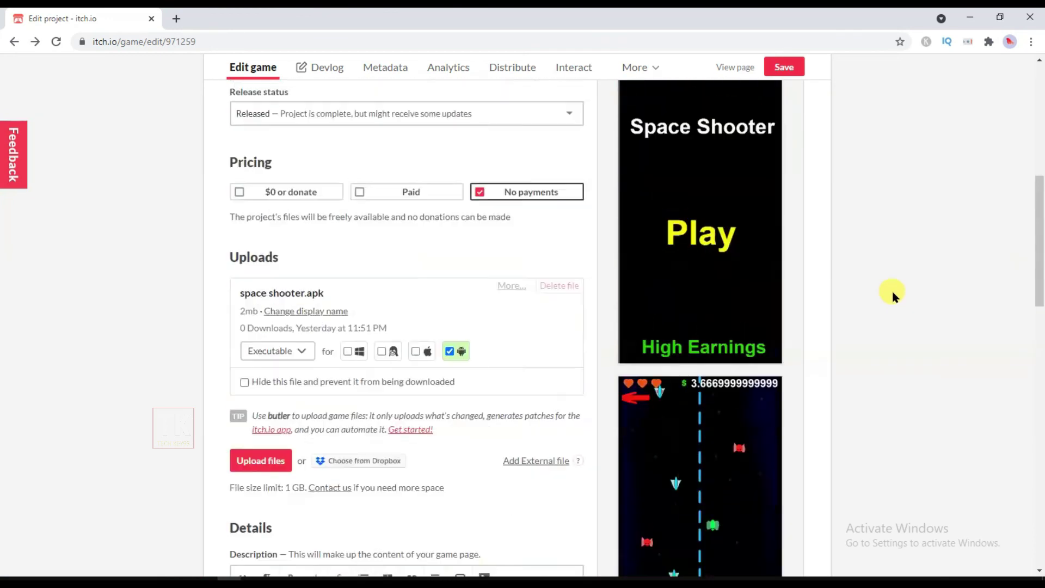
pyautogui.scroll(3, 893, 299)
pyautogui.scroll(2, 893, 297)
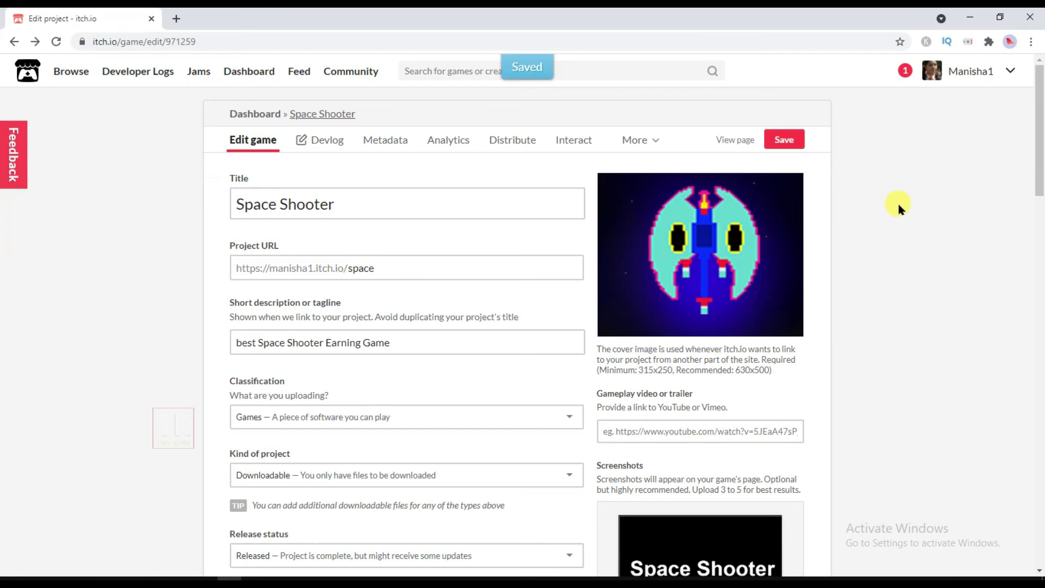
pyautogui.scroll(-2, 899, 208)
pyautogui.scroll(-4, 899, 208)
pyautogui.scroll(-2, 898, 208)
pyautogui.scroll(-3, 902, 210)
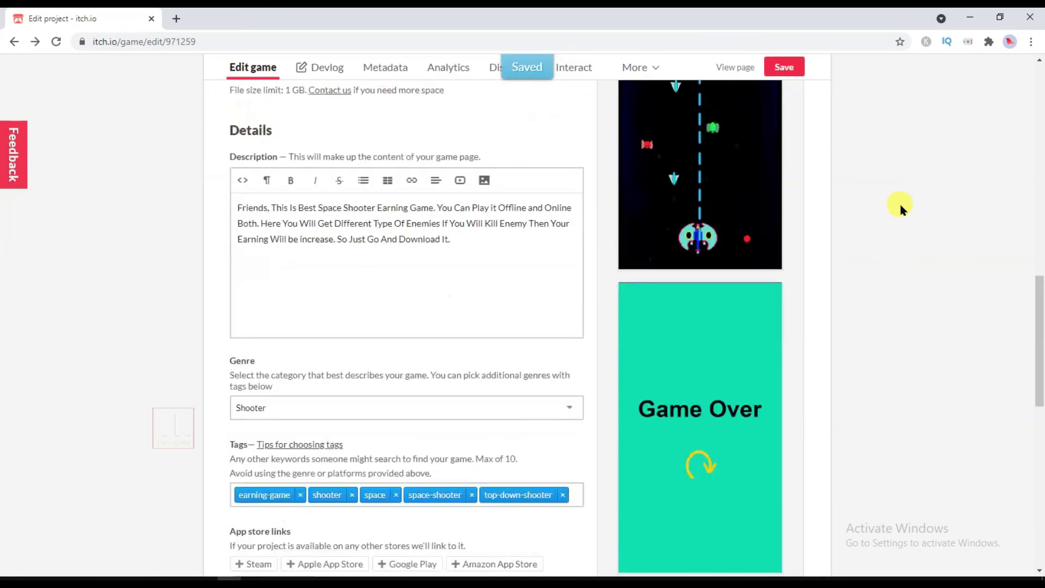
pyautogui.scroll(-3, 902, 210)
pyautogui.scroll(-4, 902, 210)
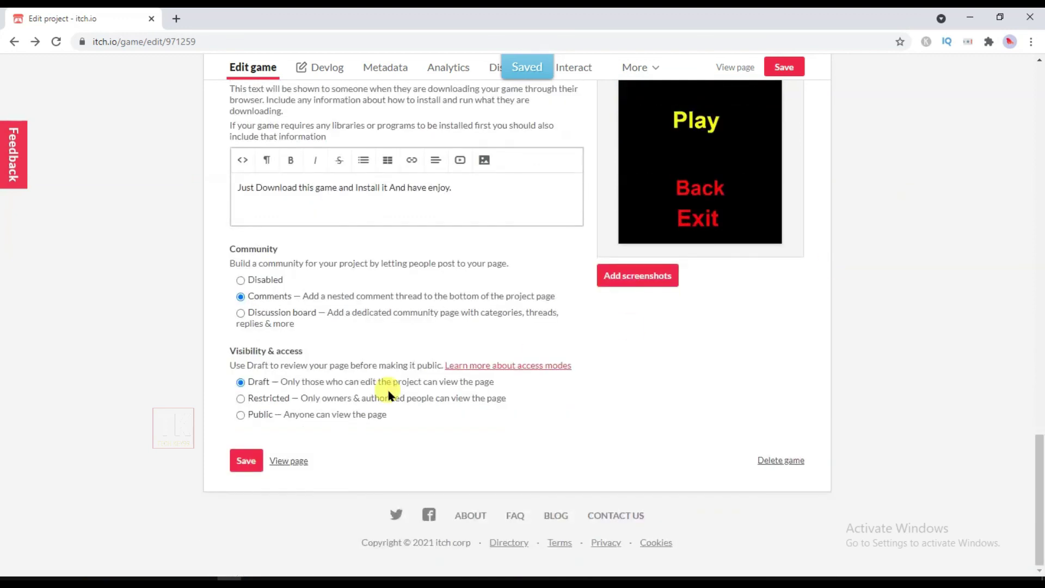
# Step: Set Visibility & access to Public and save the project
pyautogui.click(241, 416)
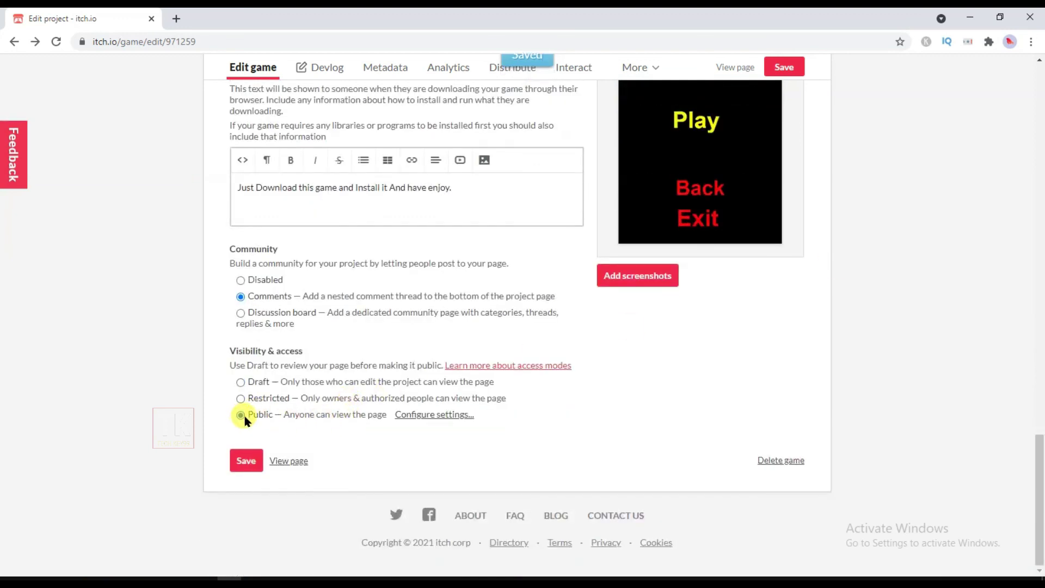
pyautogui.click(244, 462)
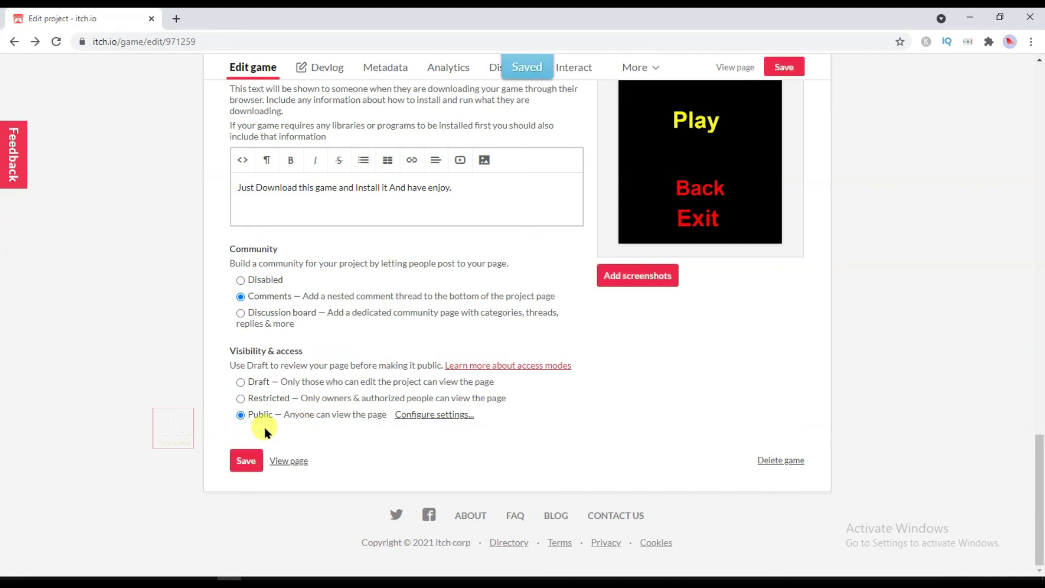
pyautogui.scroll(3, 941, 241)
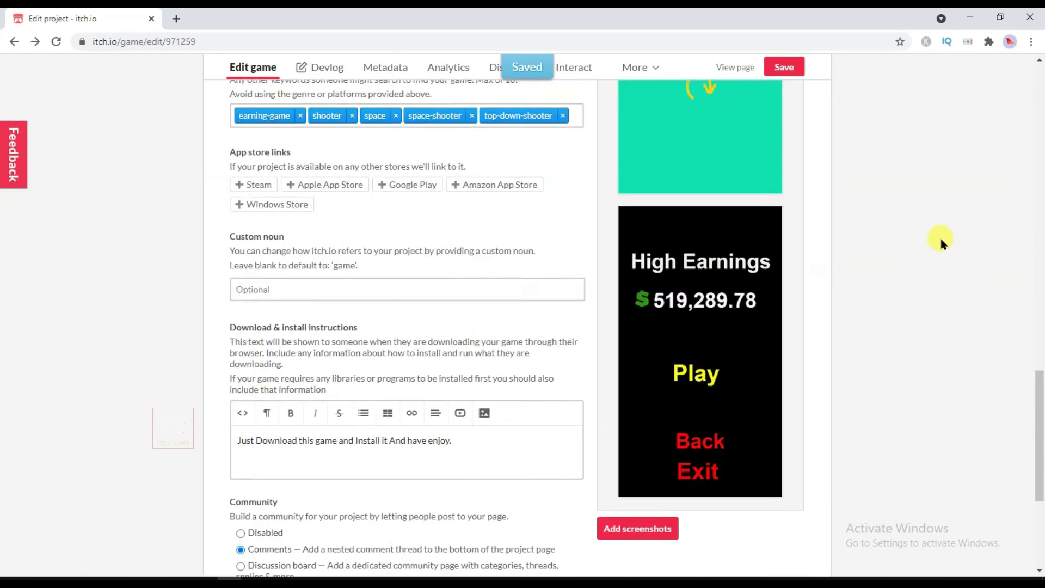
pyautogui.scroll(5, 942, 240)
pyautogui.scroll(5, 941, 241)
pyautogui.scroll(5, 941, 241)
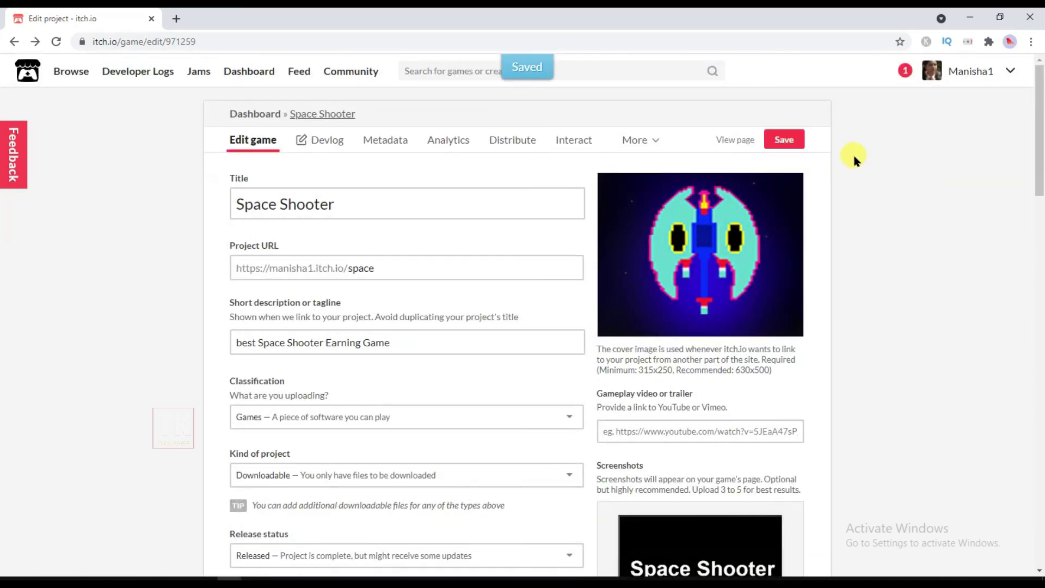
# Step: View the public Space Shooter game page and highlight its title
pyautogui.click(730, 144)
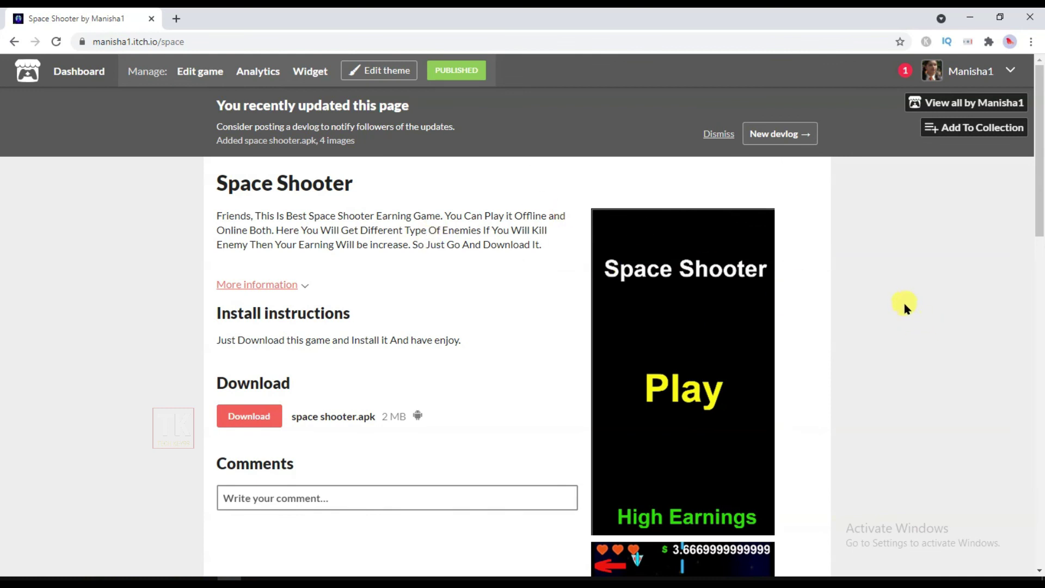
pyautogui.scroll(-2, 904, 308)
pyautogui.scroll(-3, 904, 307)
pyautogui.scroll(-4, 904, 308)
pyautogui.scroll(-3, 905, 308)
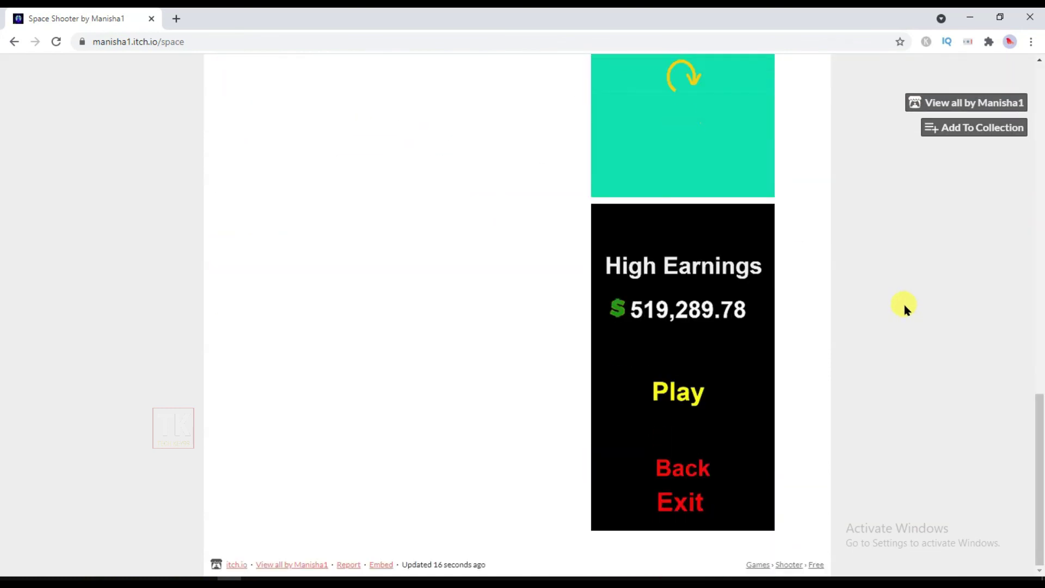
pyautogui.scroll(1, 905, 308)
pyautogui.scroll(3, 904, 307)
pyautogui.scroll(4, 904, 307)
pyautogui.scroll(4, 904, 307)
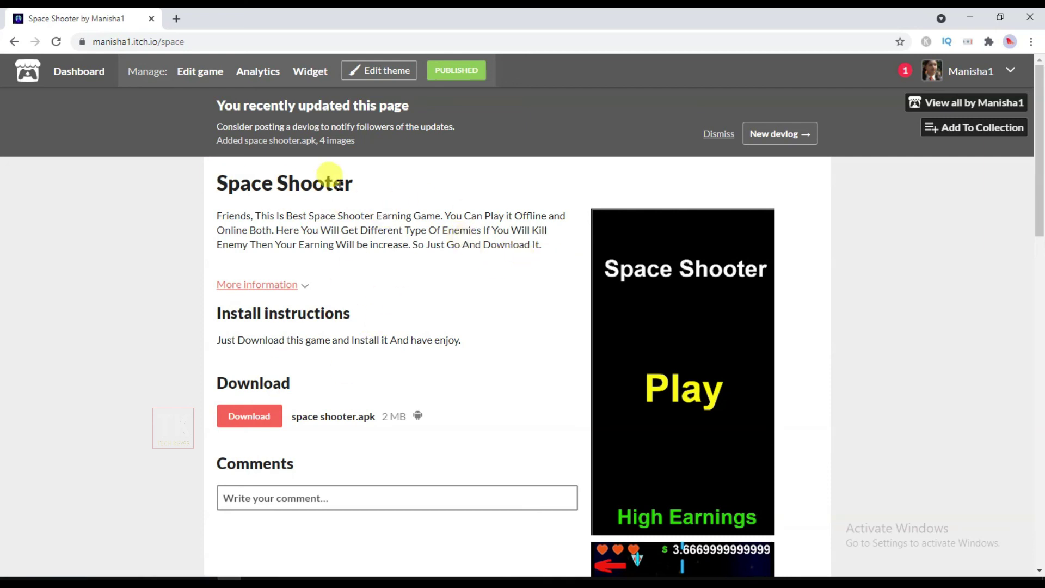
pyautogui.moveTo(212, 181)
pyautogui.mouseDown()
pyautogui.moveTo(413, 187)
pyautogui.moveTo(360, 186)
pyautogui.mouseUp()
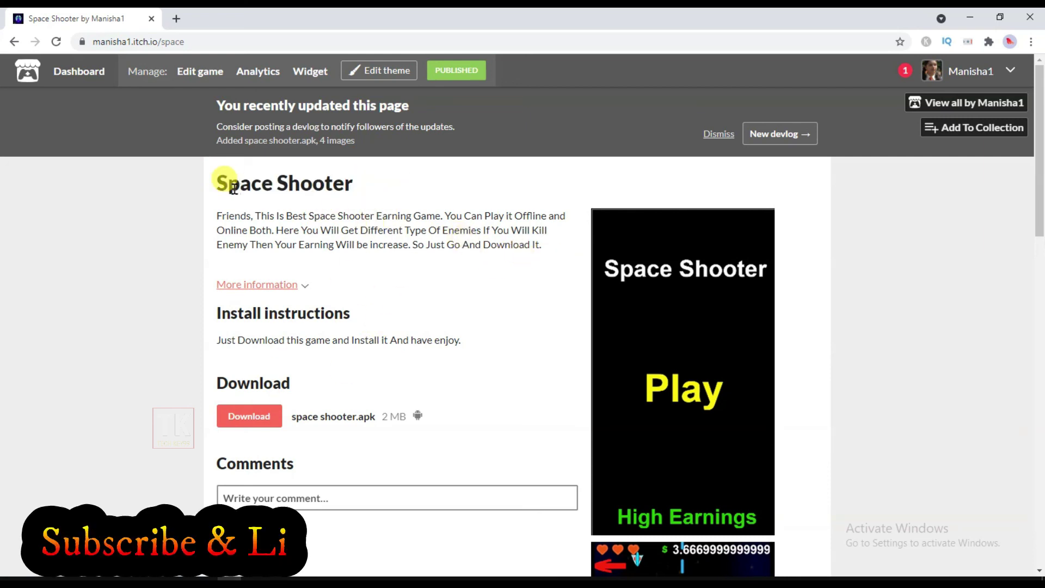
pyautogui.click(368, 229)
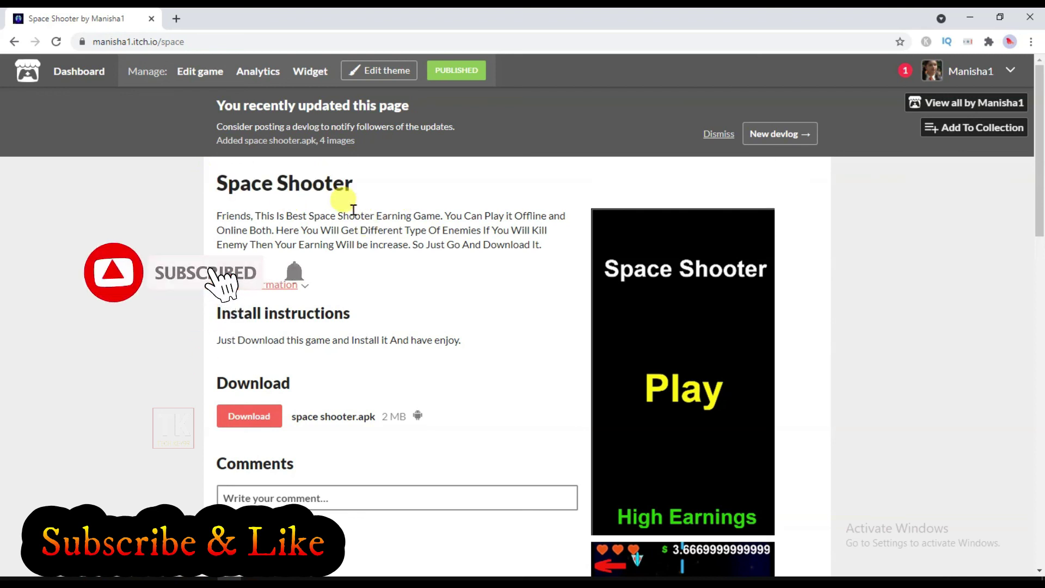
# Step: Highlight the title and description paragraph on the published page
pyautogui.moveTo(219, 183); pyautogui.dragTo(345, 184)
pyautogui.moveTo(218, 217); pyautogui.dragTo(532, 242)
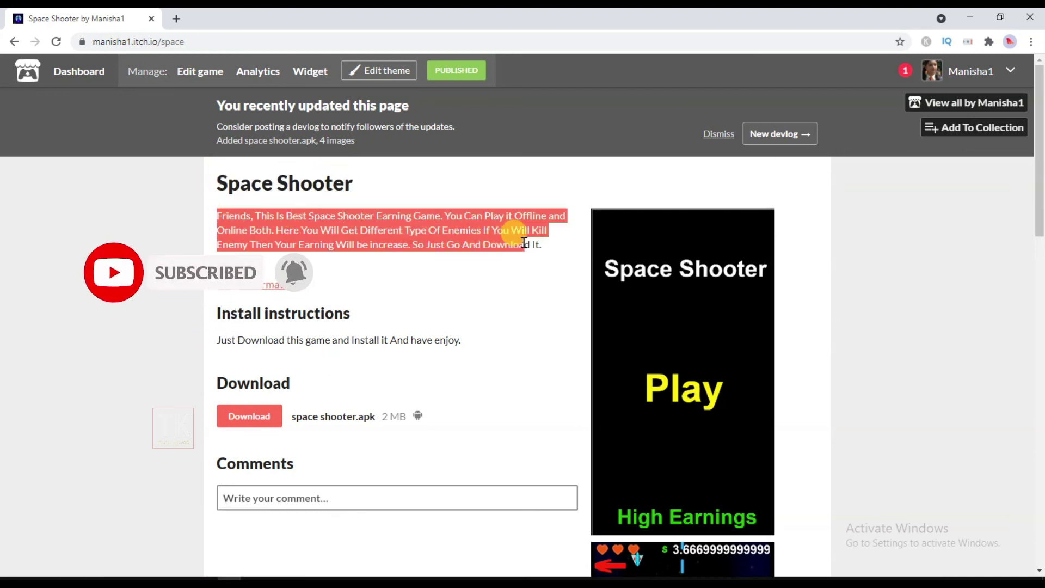
pyautogui.click(247, 191)
pyautogui.moveTo(248, 192); pyautogui.dragTo(361, 217)
pyautogui.moveTo(537, 242); pyautogui.dragTo(217, 183)
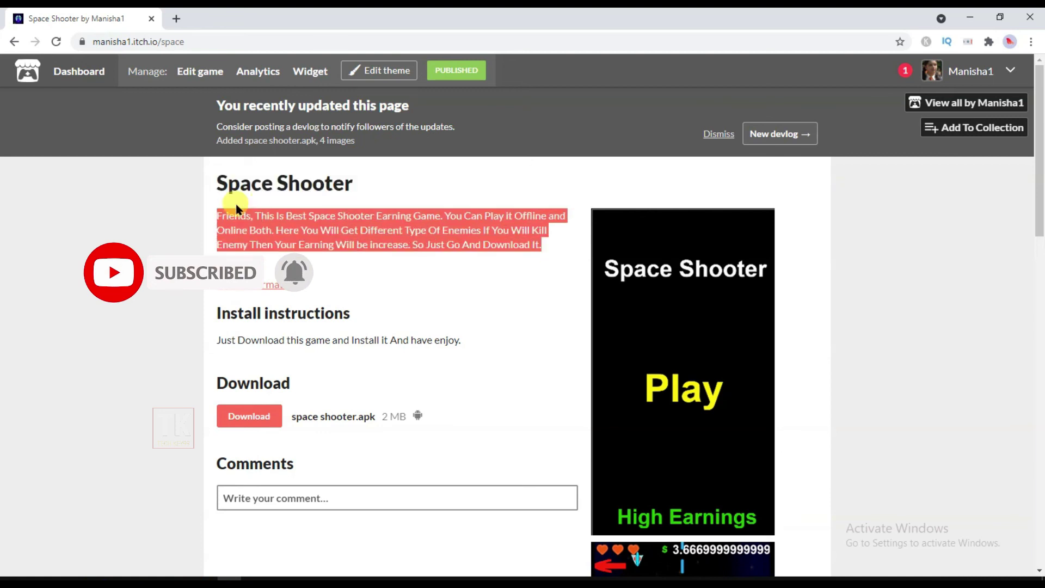
pyautogui.click(460, 278)
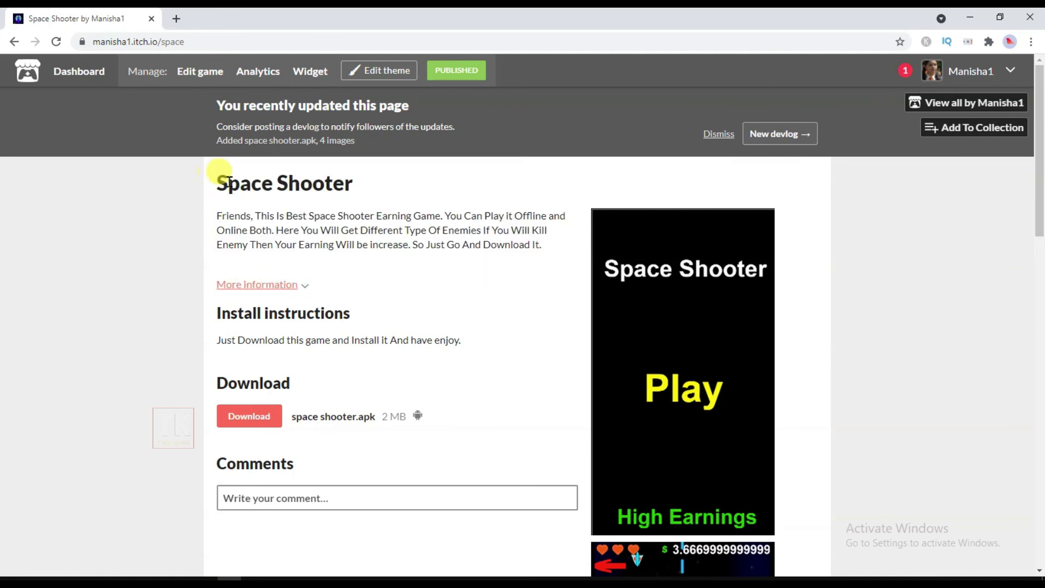
pyautogui.moveTo(219, 175); pyautogui.dragTo(544, 245)
pyautogui.click(419, 181)
pyautogui.scroll(-1, 471, 312)
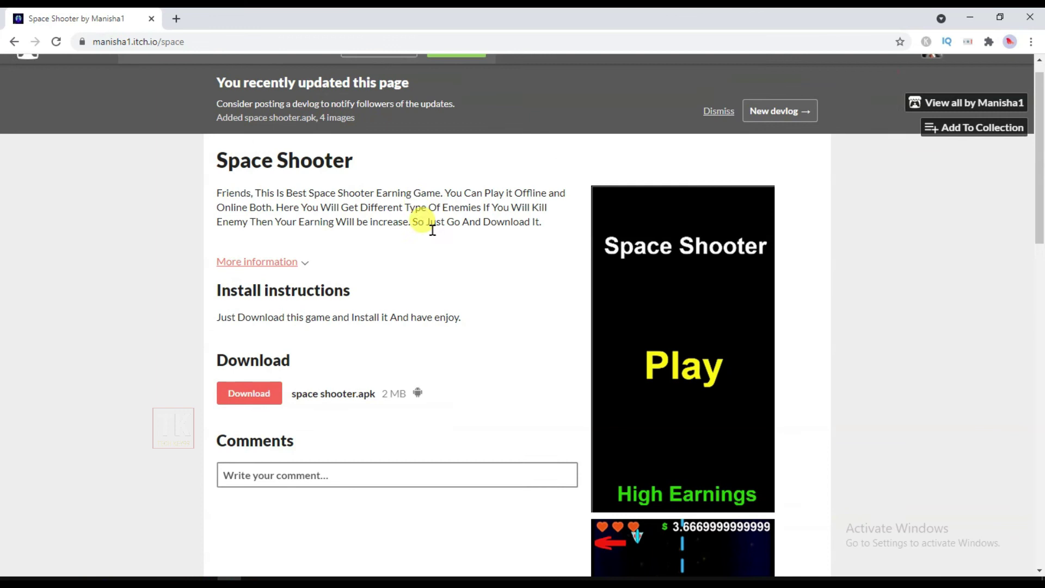
pyautogui.scroll(-3, 432, 227)
pyautogui.scroll(-5, 367, 295)
pyautogui.scroll(-3, 837, 243)
pyautogui.scroll(15, 837, 243)
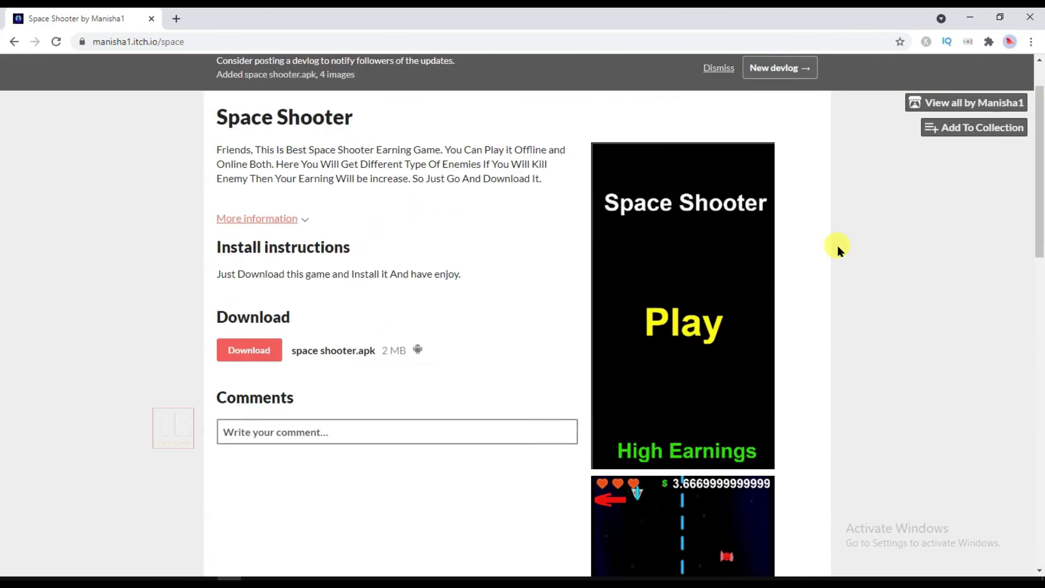
pyautogui.scroll(-5, 851, 242)
pyautogui.scroll(-7, 852, 240)
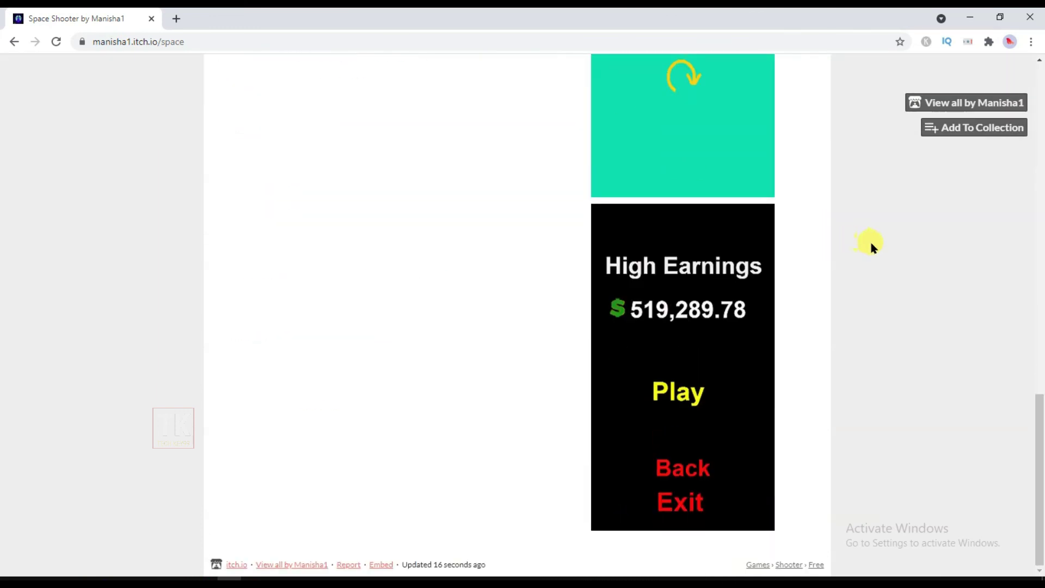